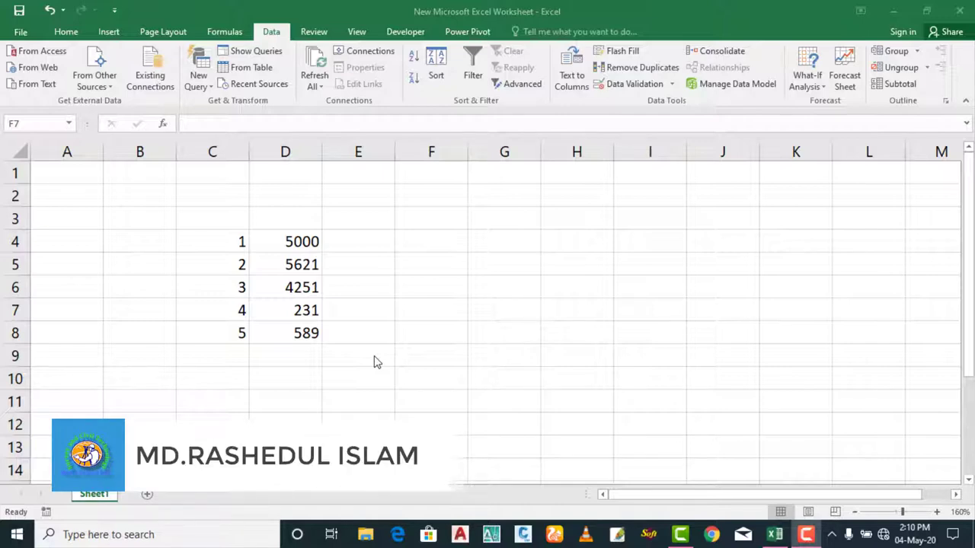
- Select various worksheet ranges around the numbers, including C4:D8 and B4:D8
click(272, 34)
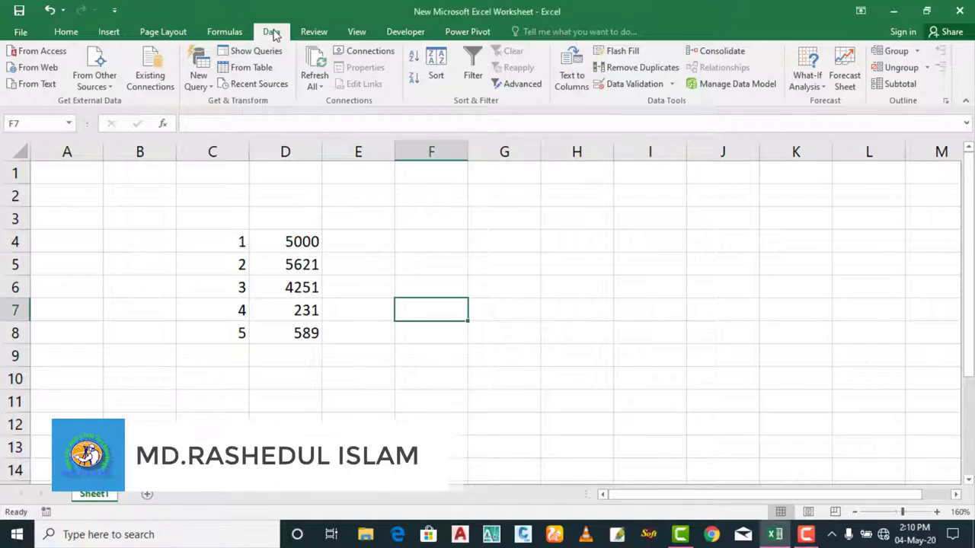
click(312, 213)
click(202, 224)
click(168, 224)
click(359, 233)
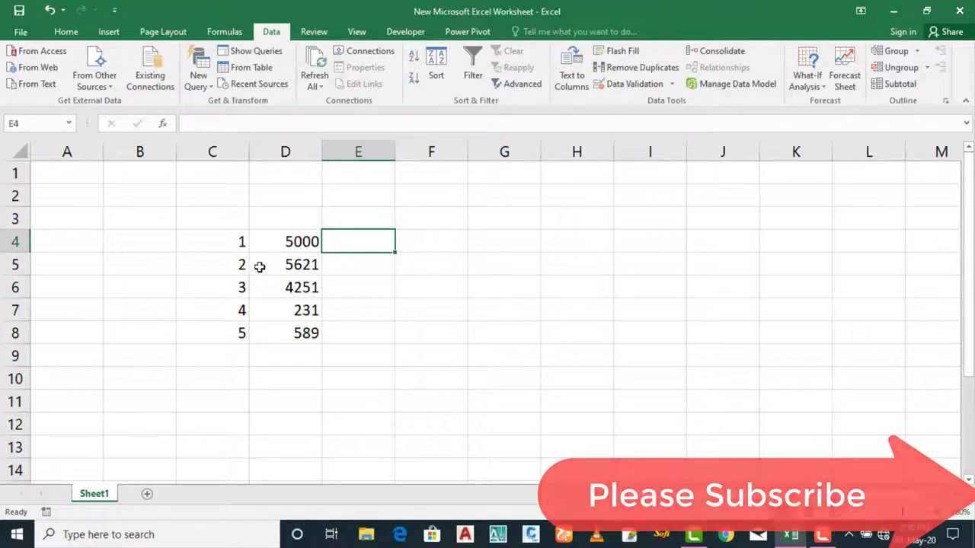
click(144, 244)
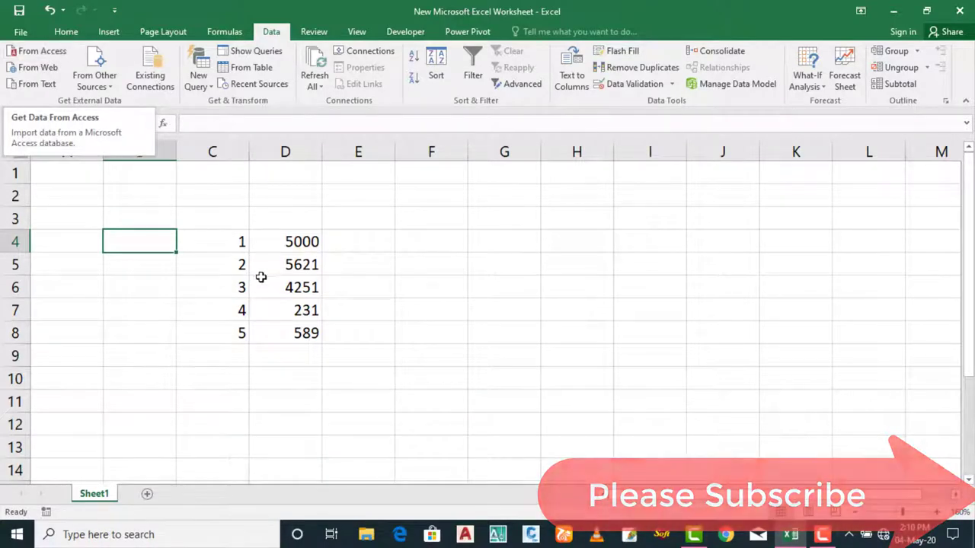
drag(189, 241, 294, 332)
click(224, 255)
drag(225, 255, 300, 329)
drag(216, 244, 285, 333)
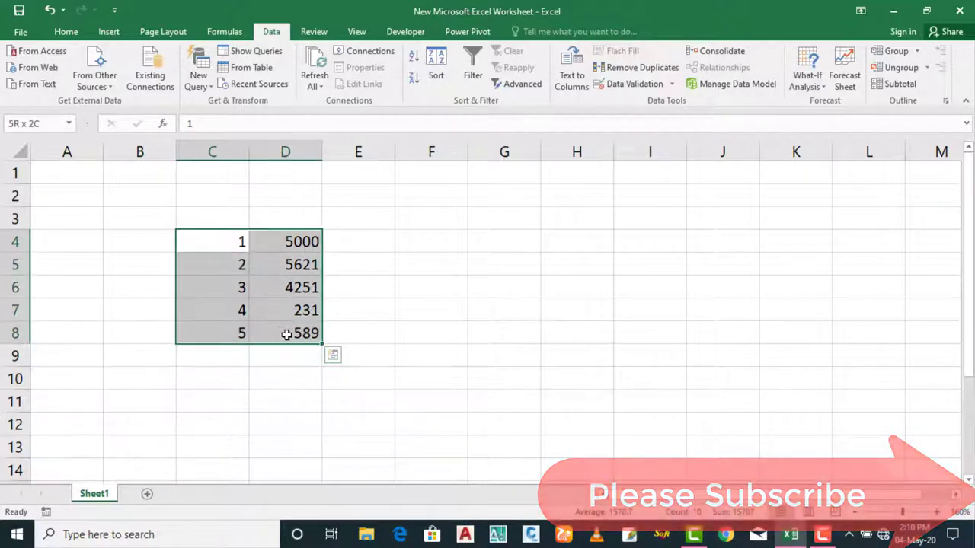
click(149, 233)
drag(149, 233, 320, 336)
click(338, 337)
- Try further selections of the data block, such as B4:D8, A4:D8 and C4:D8
click(231, 307)
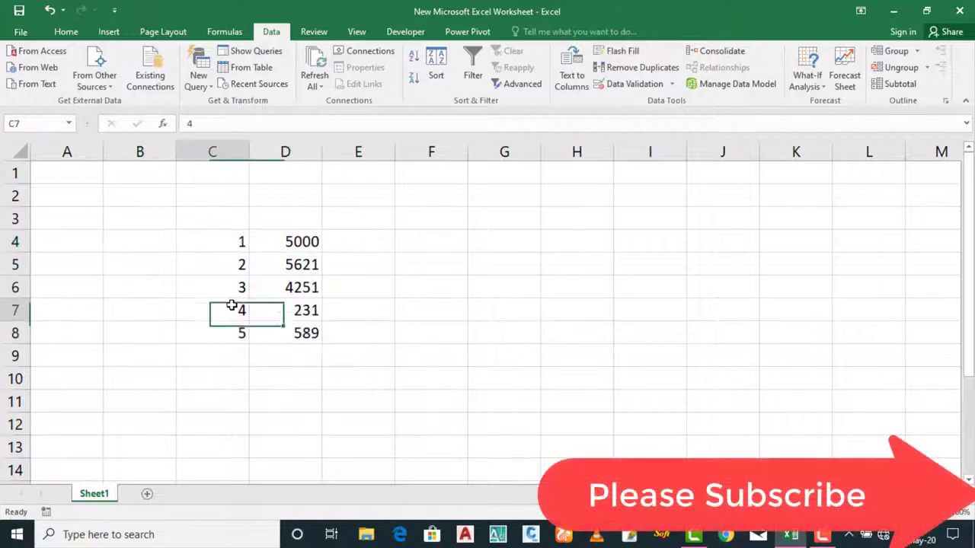
drag(144, 251, 285, 337)
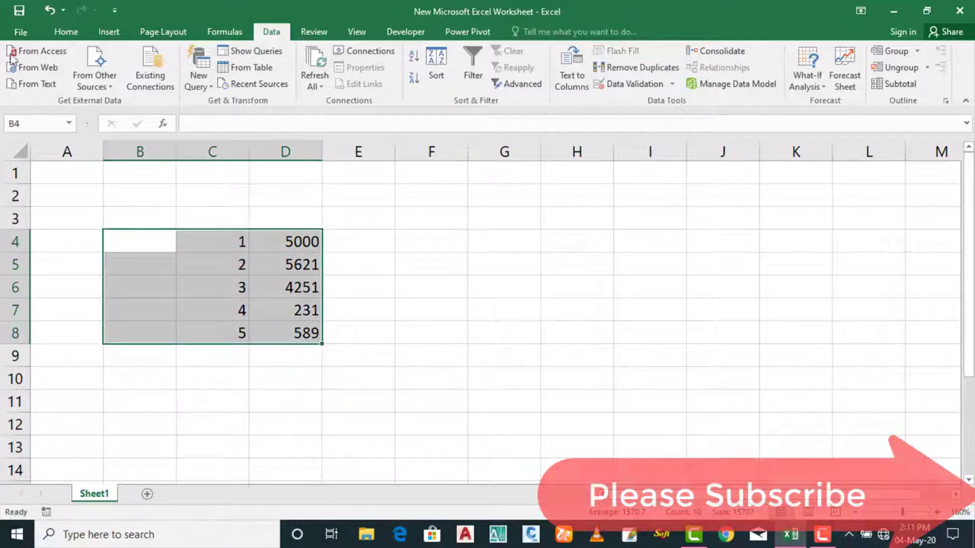
click(140, 221)
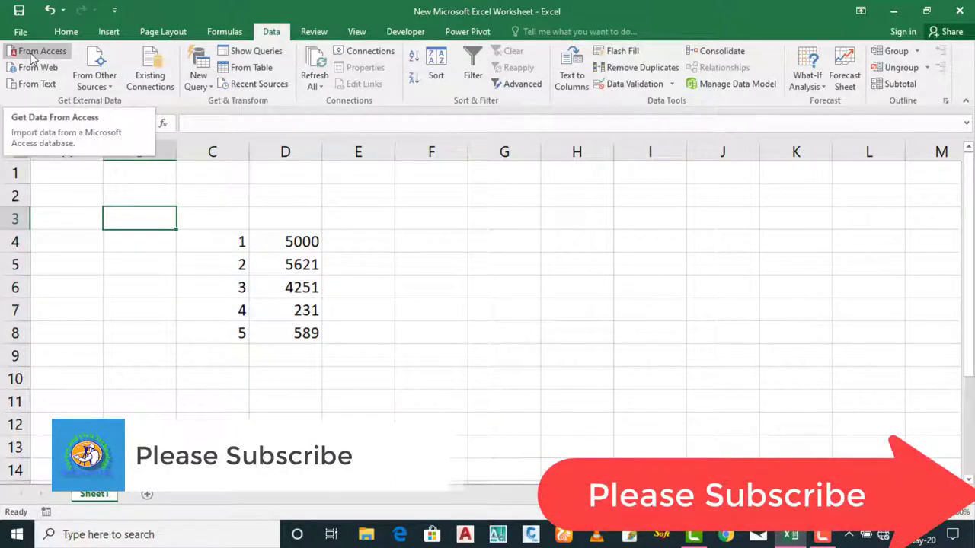
click(416, 256)
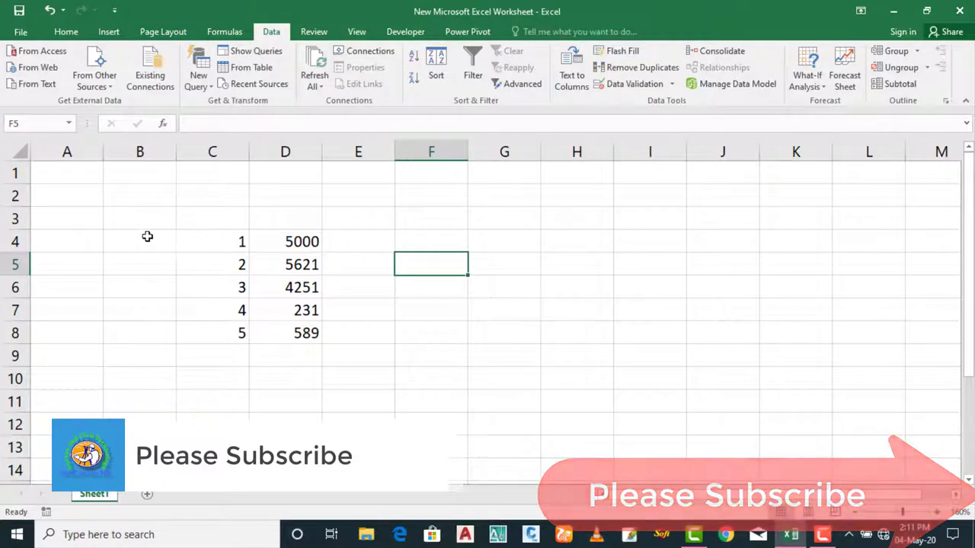
drag(145, 238, 309, 335)
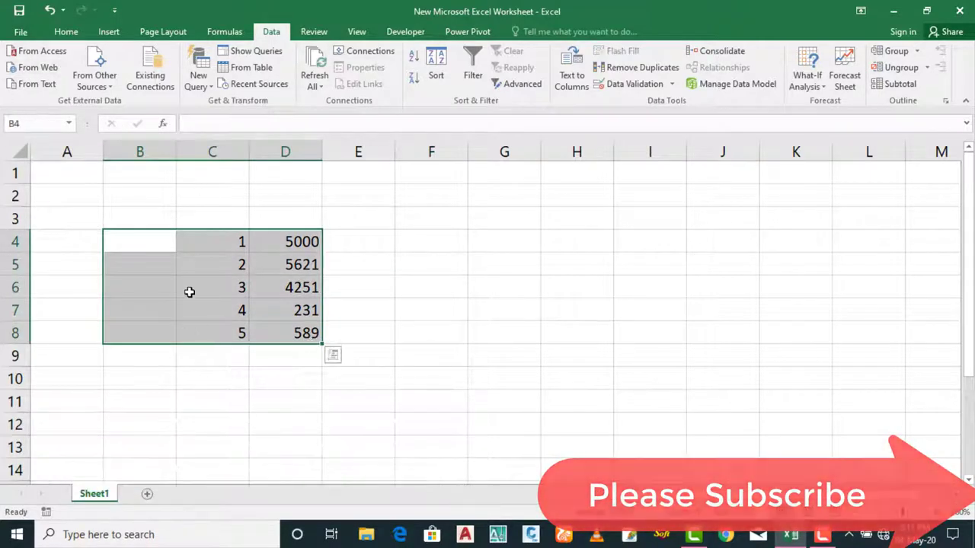
click(142, 242)
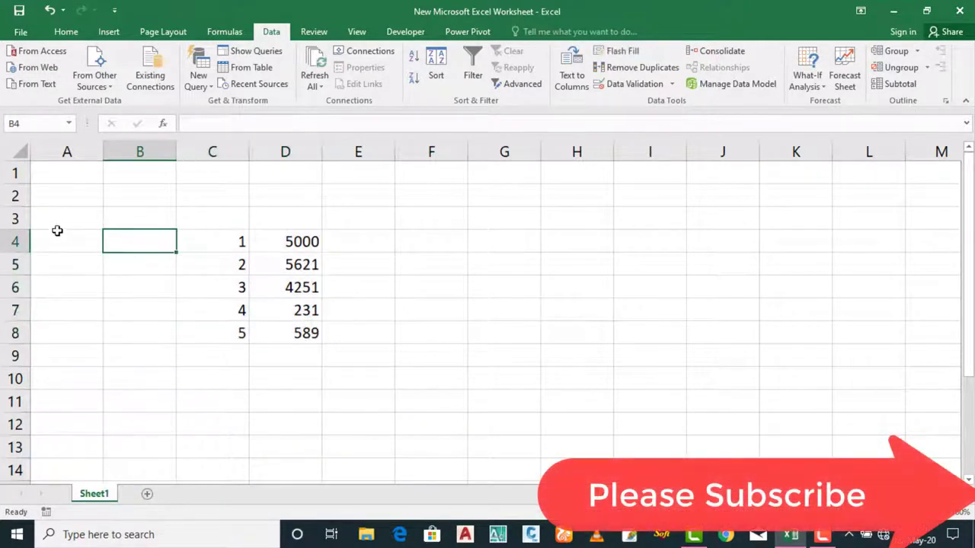
drag(65, 240, 279, 329)
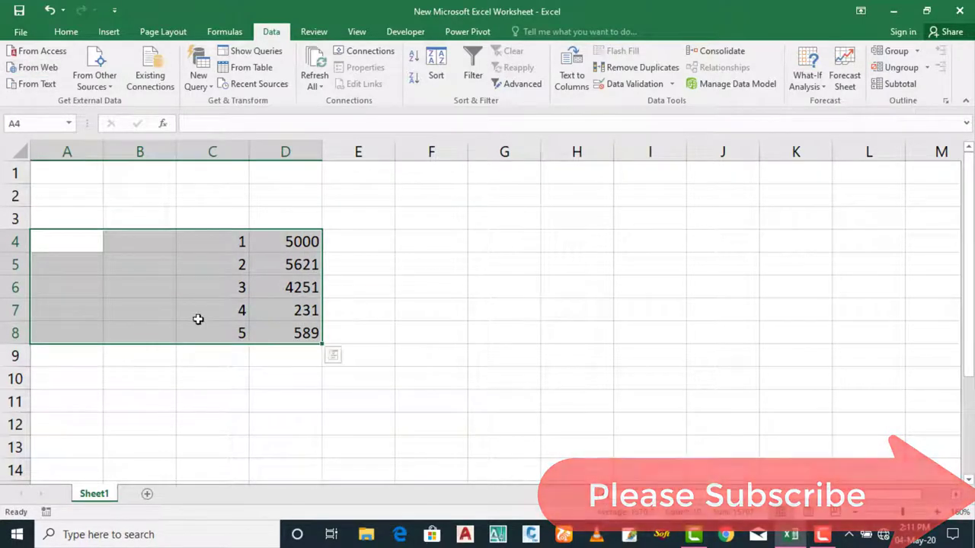
click(198, 320)
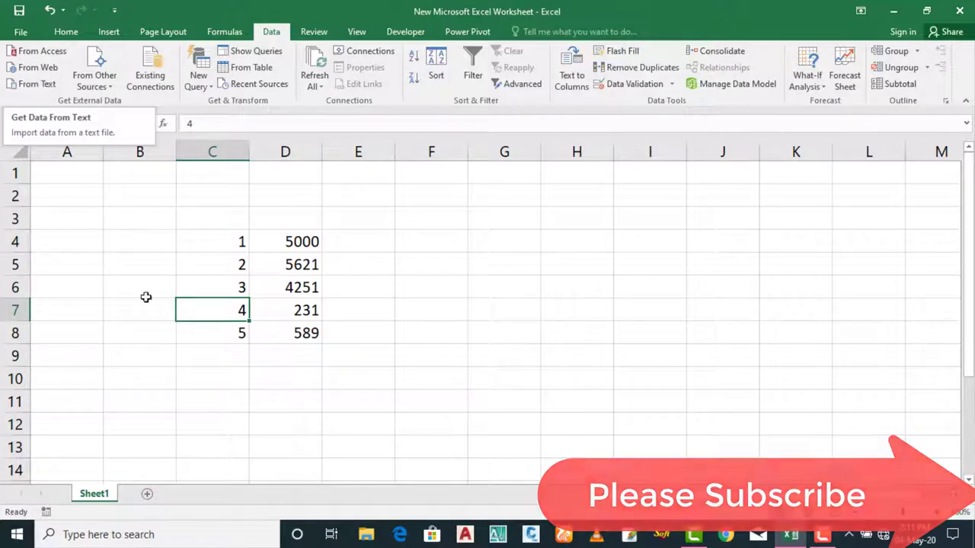
click(242, 286)
drag(200, 241, 394, 364)
key(Up)
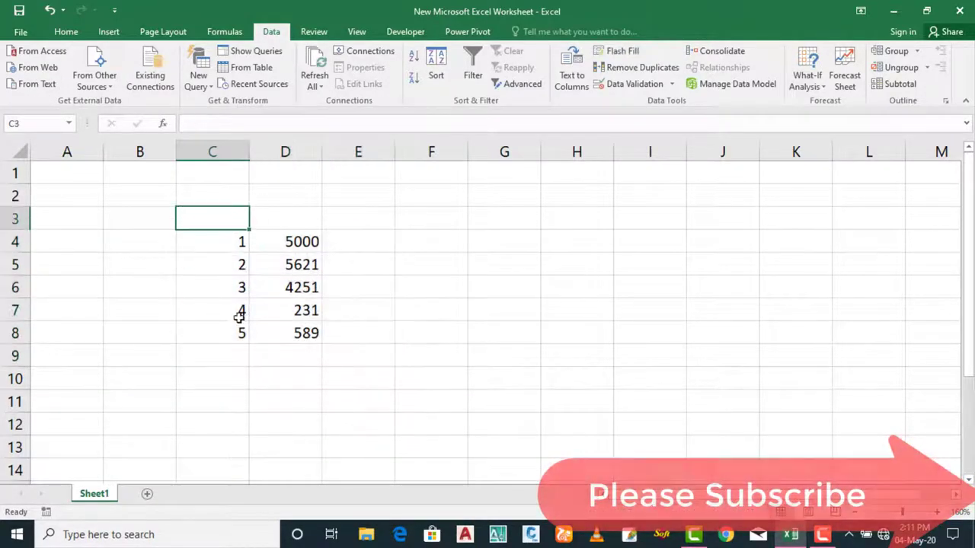
mouse_move(218, 227)
mouse_down()
mouse_move(309, 330)
mouse_move(228, 220)
mouse_up()
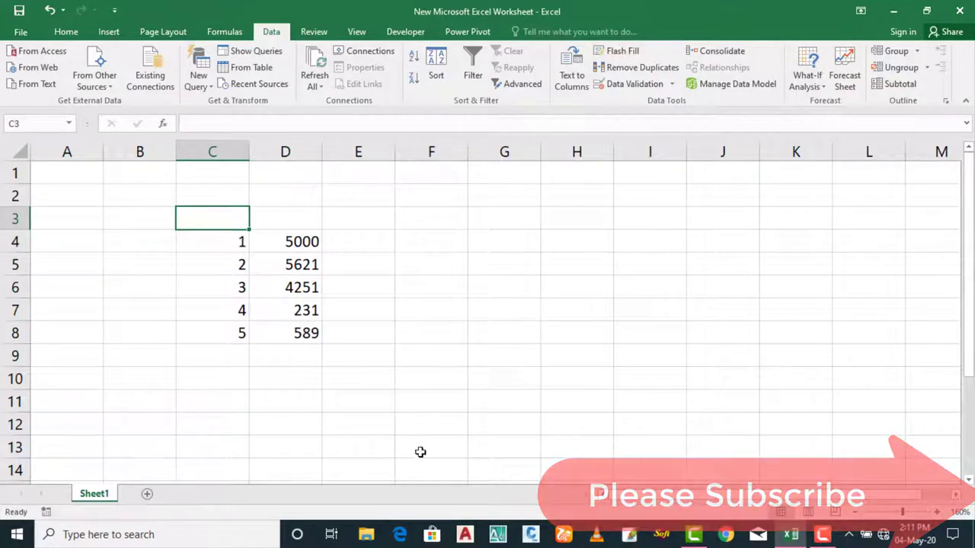
- From the desktop, create a new text document with its default name and open it in Notepad
click(893, 15)
right_click(597, 114)
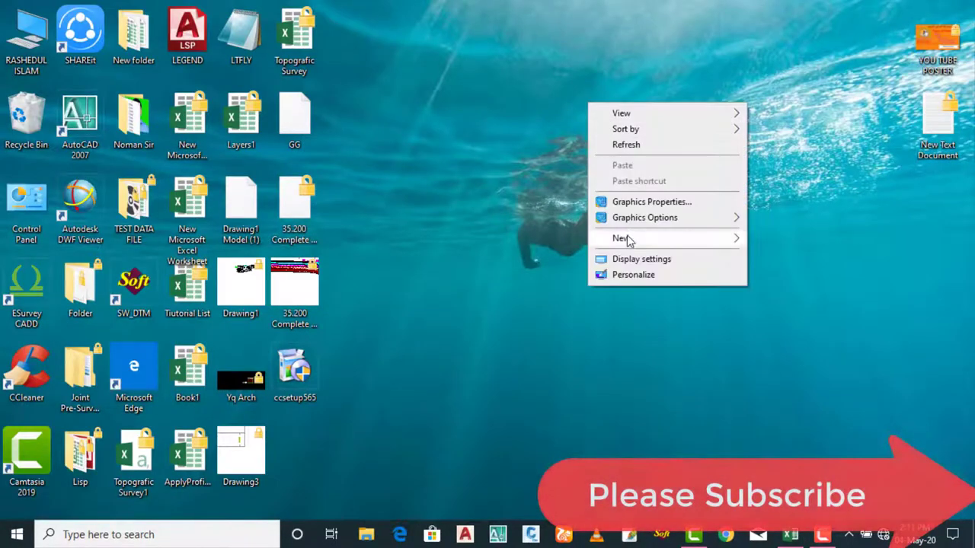
mouse_move(628, 240)
click(794, 386)
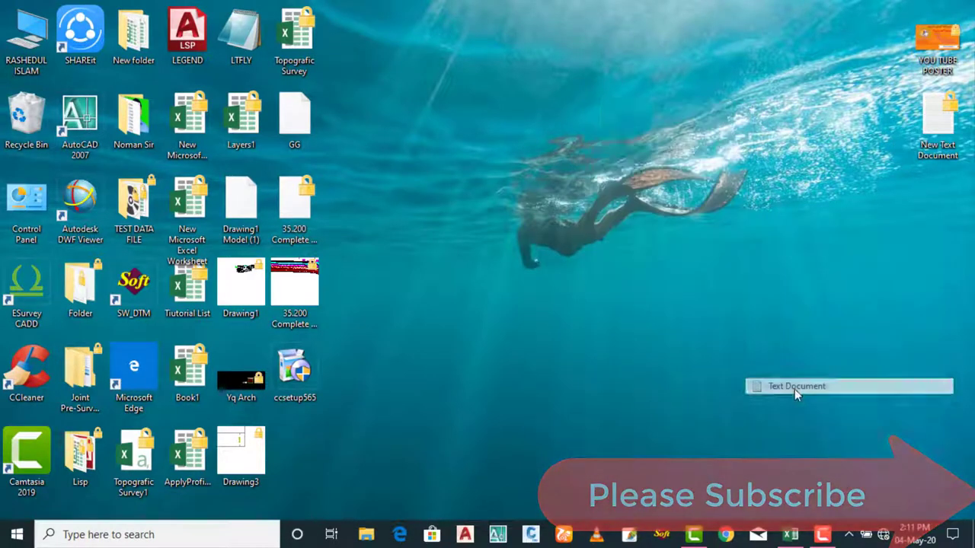
click(621, 136)
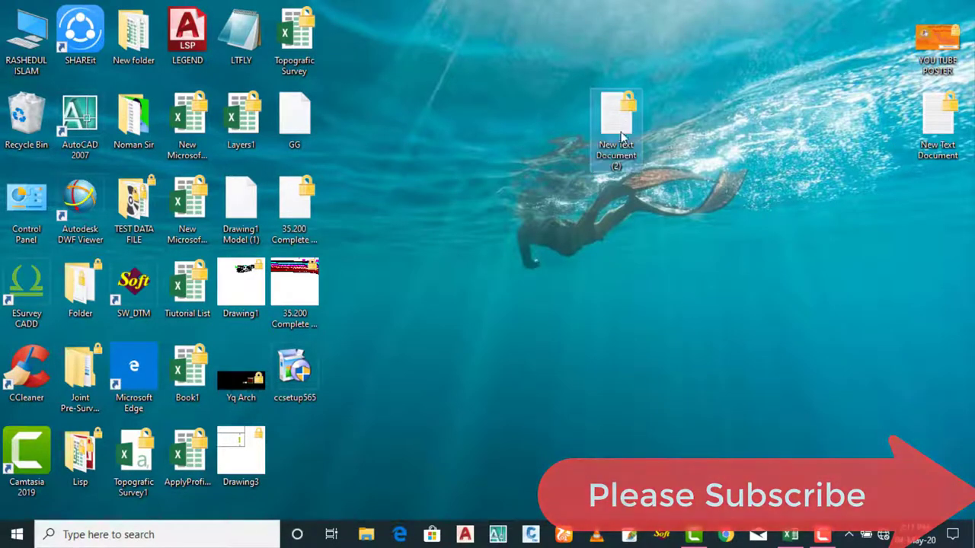
double_click(615, 151)
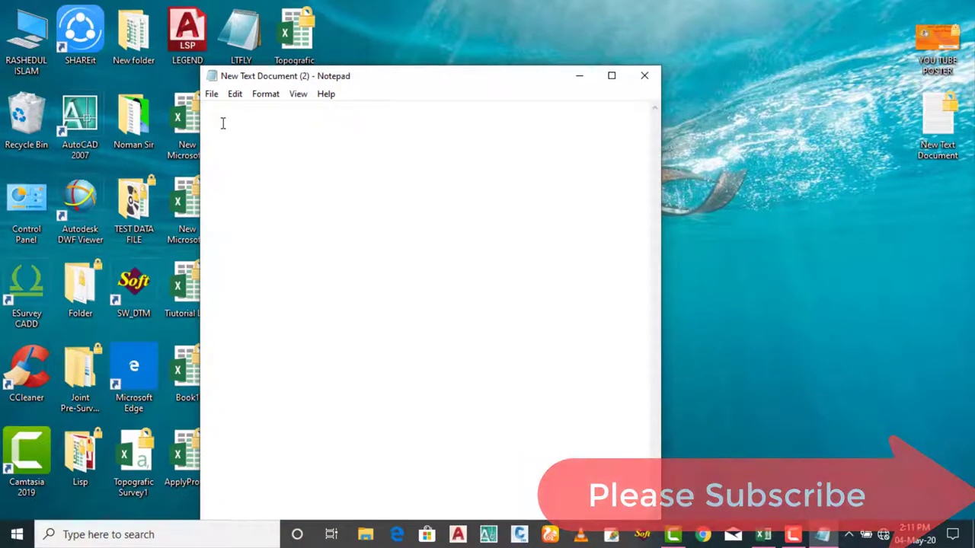
- Type Rashed 1200, ISLAM 2365, RATAN 1520, SHALEM 2365, tab-separated, one pair per line
text(1)
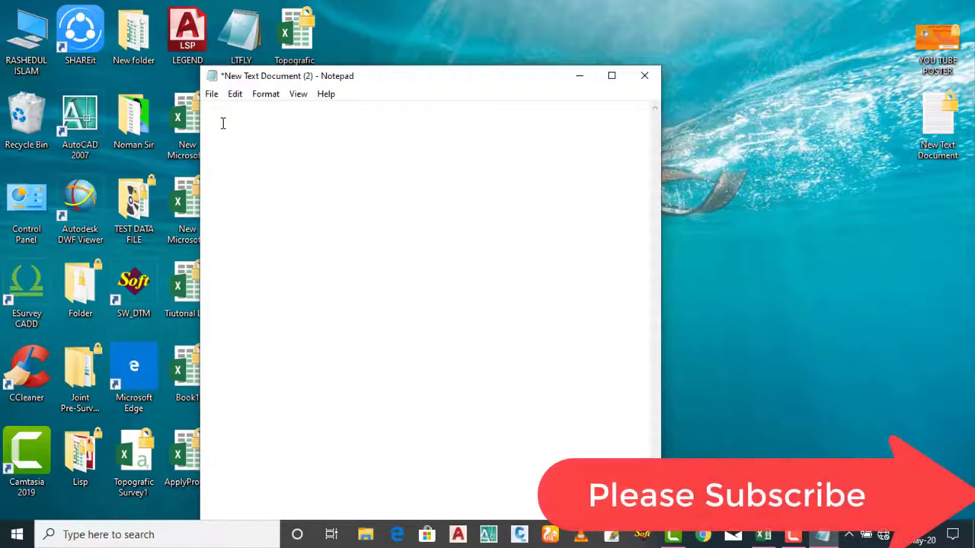
text(Ras)
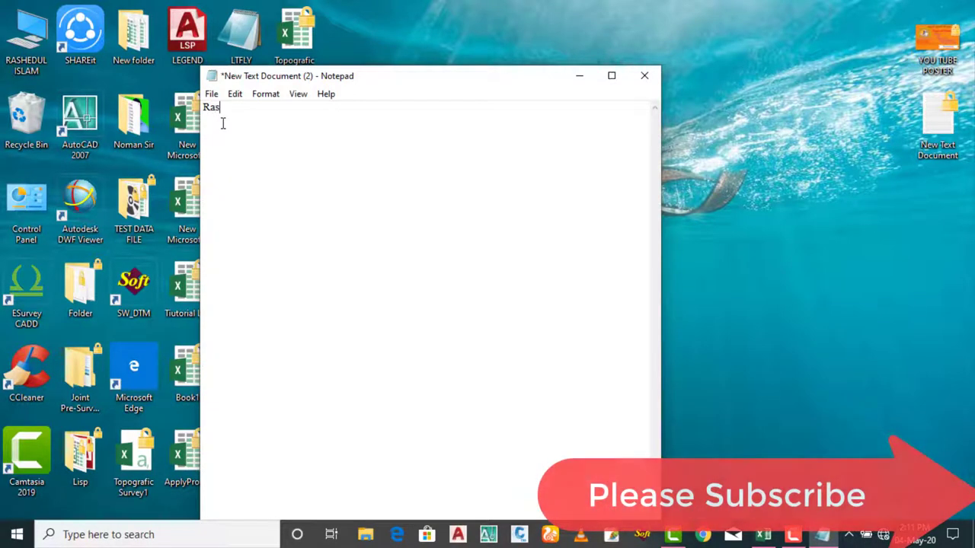
text(hed)
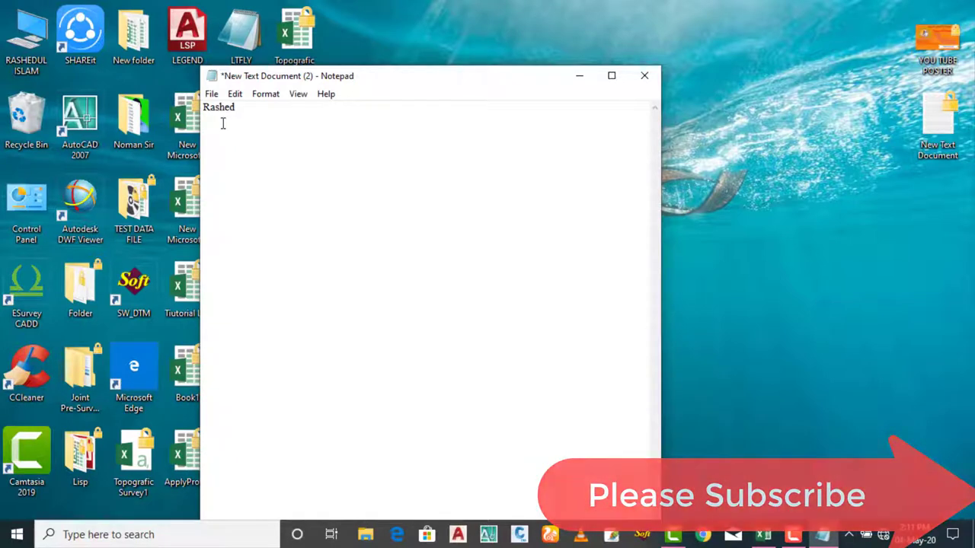
key(Tab)
text(12)
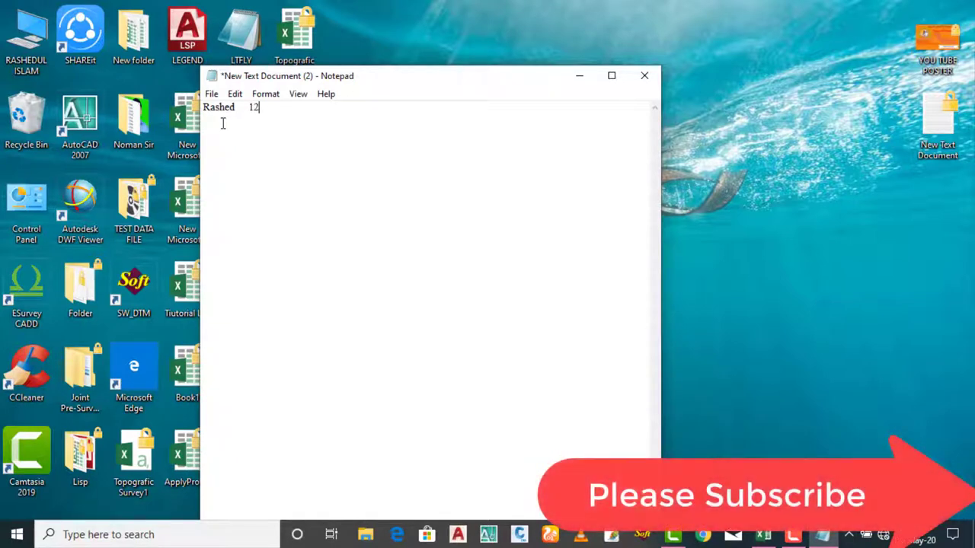
text(00)
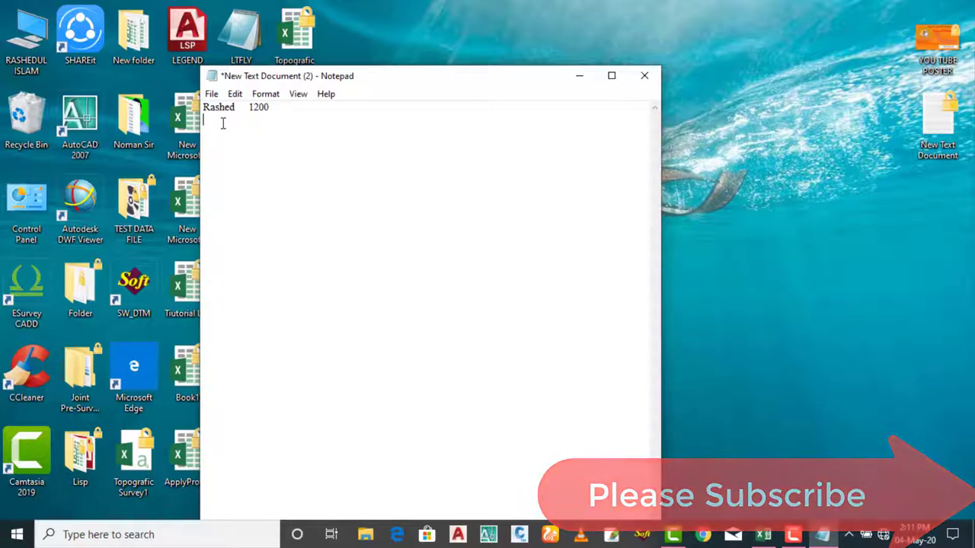
text( ISK)
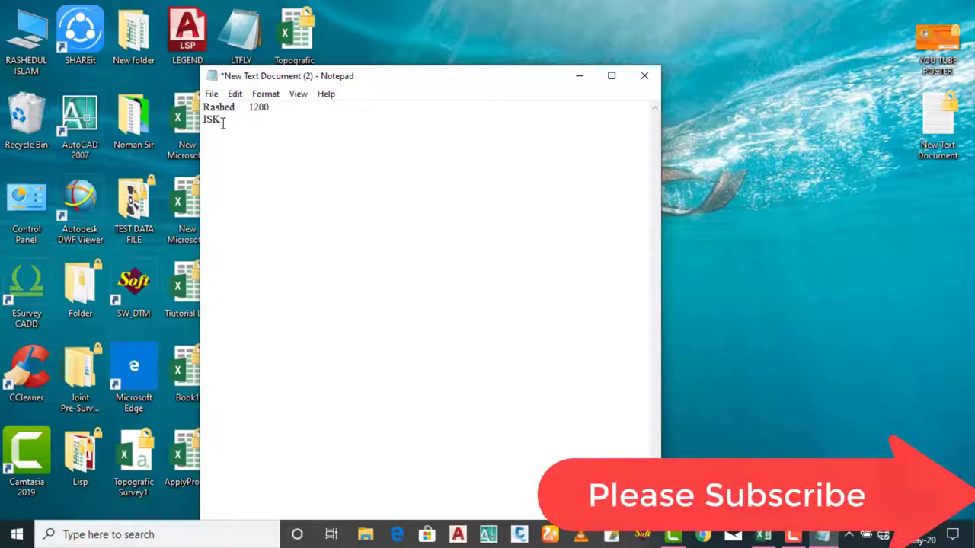
key(BackSpace)
text(LAM)
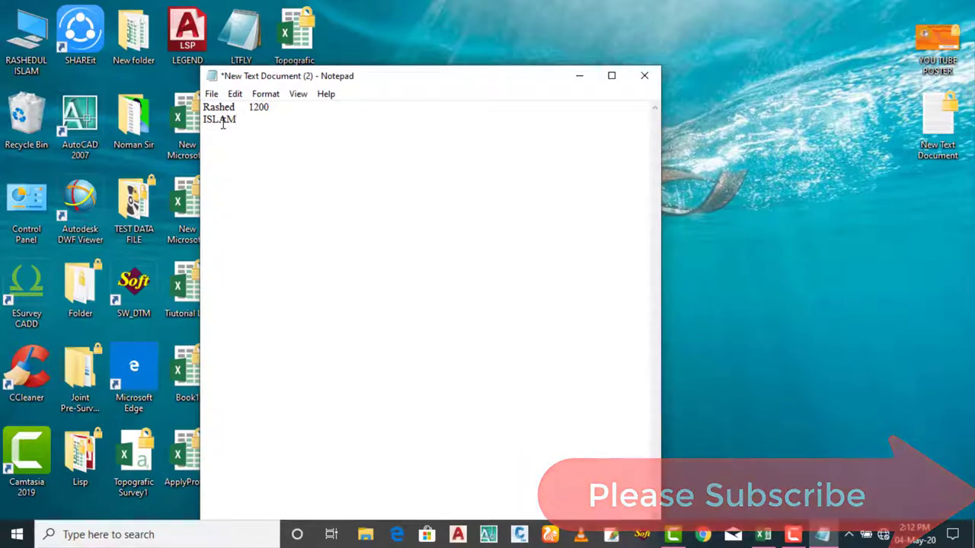
text(	2365)
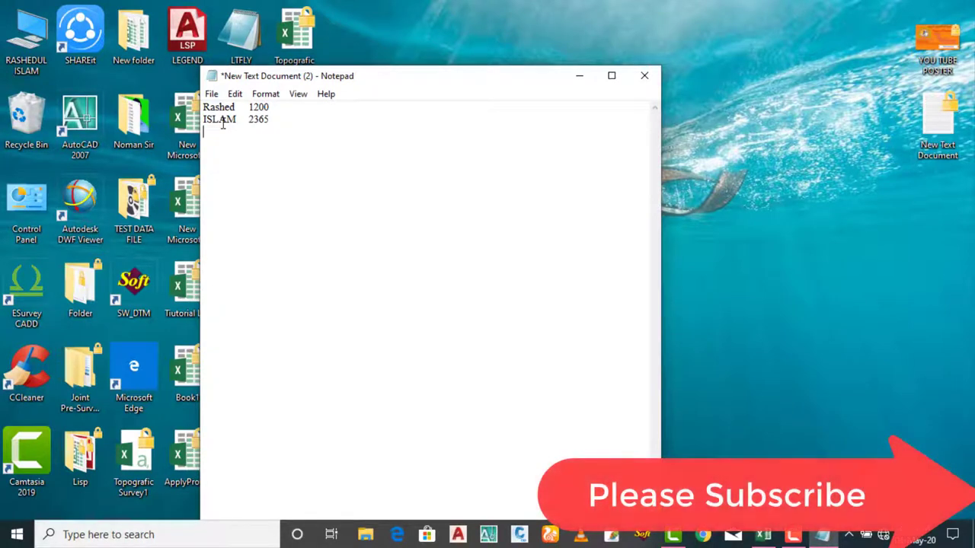
text(RA)
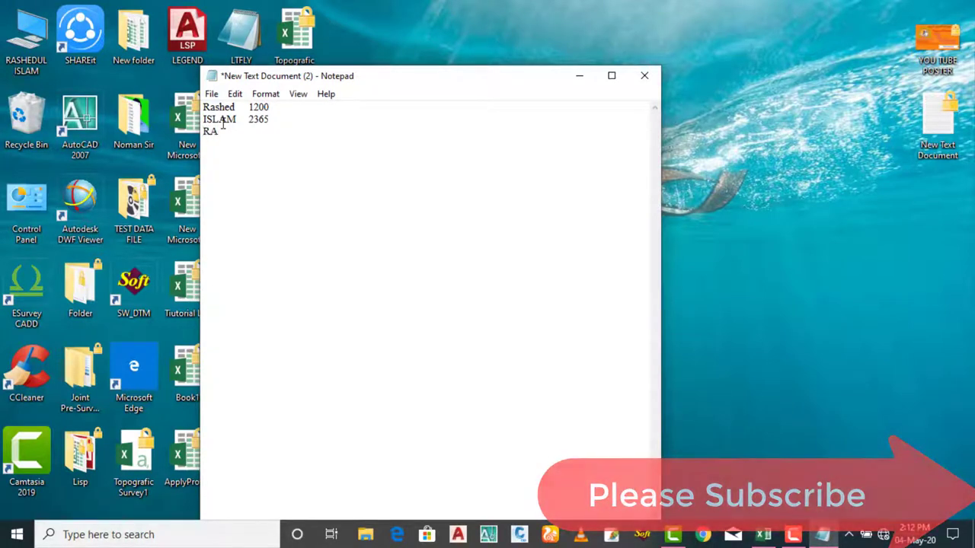
text(RA)
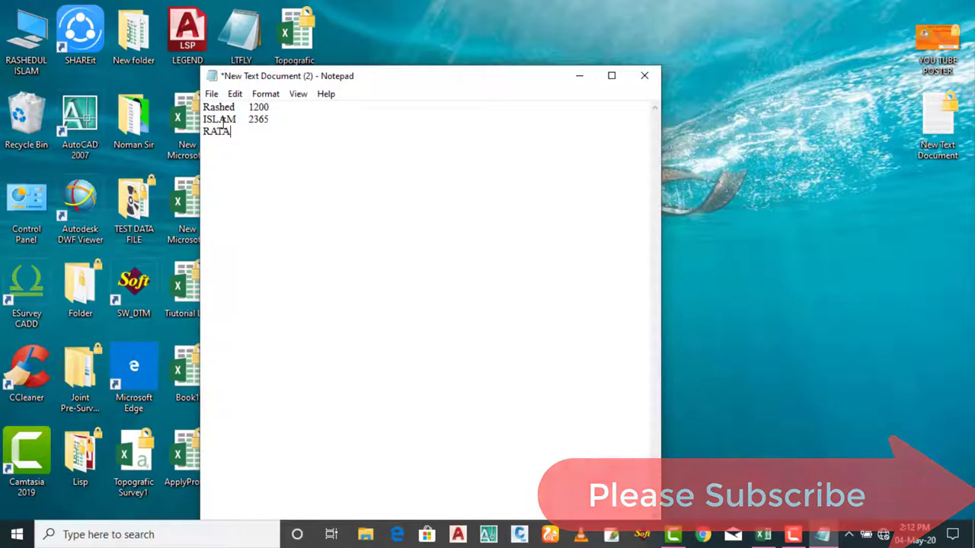
text(N)
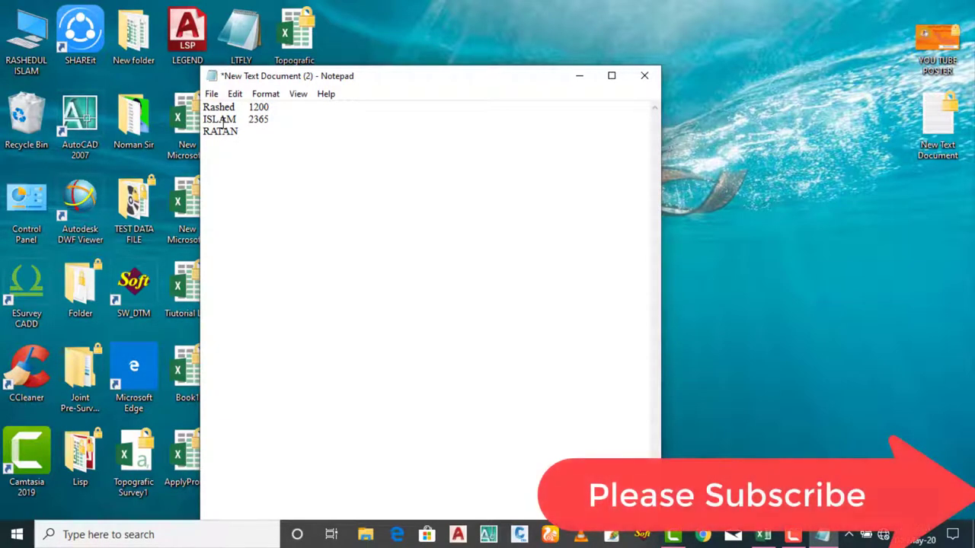
text(1520)
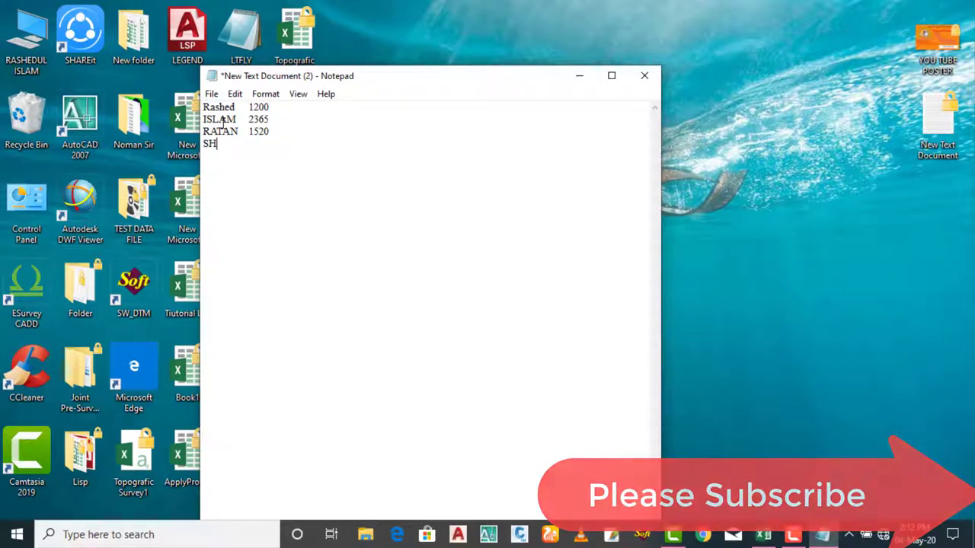
text(EM)
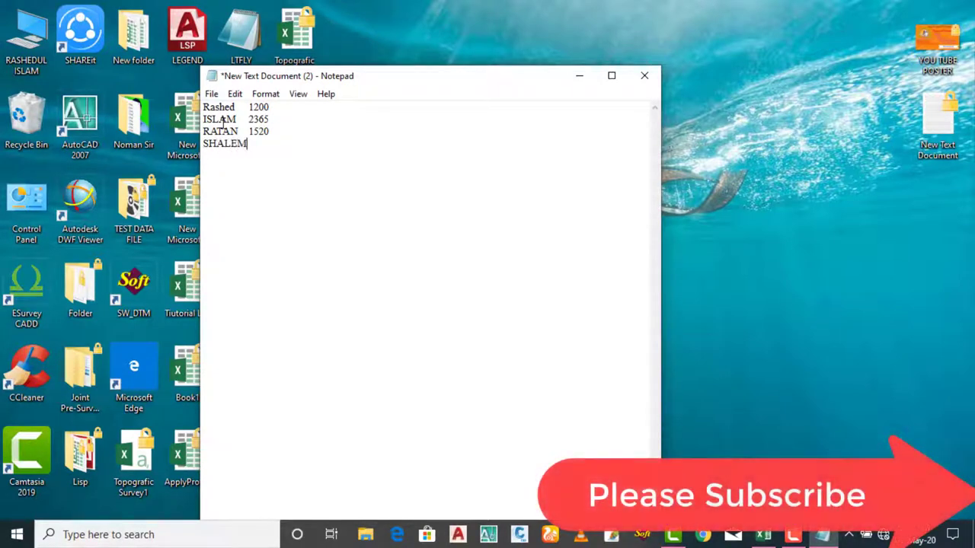
text(	2)
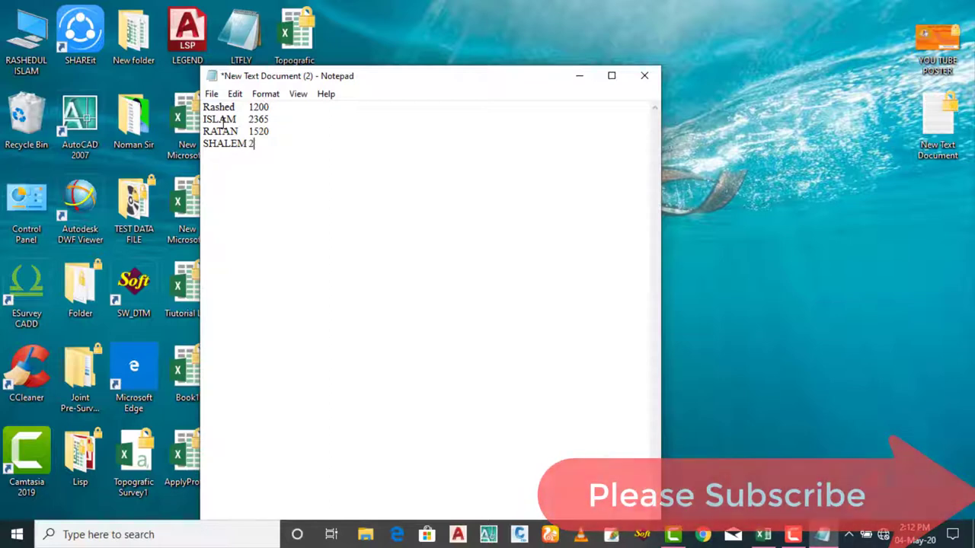
text(36)
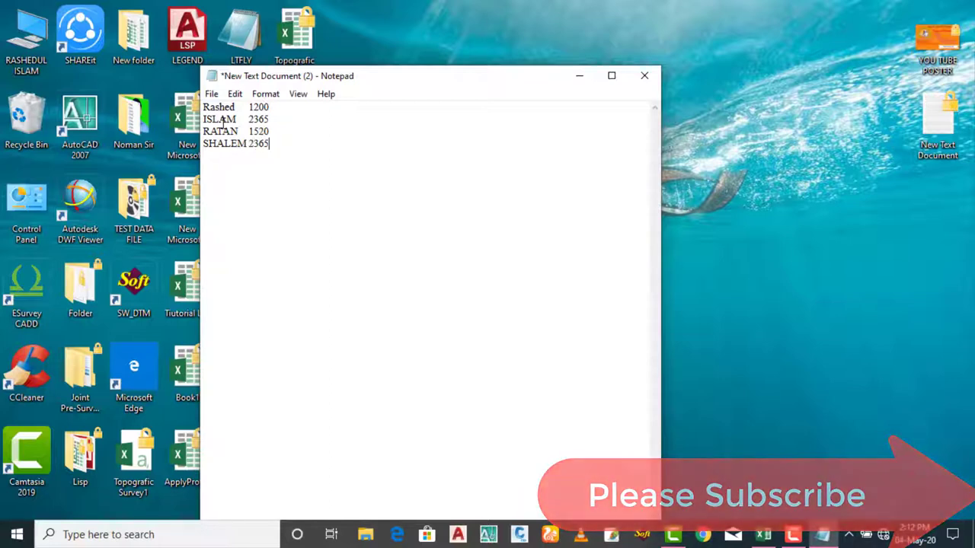
text(5)
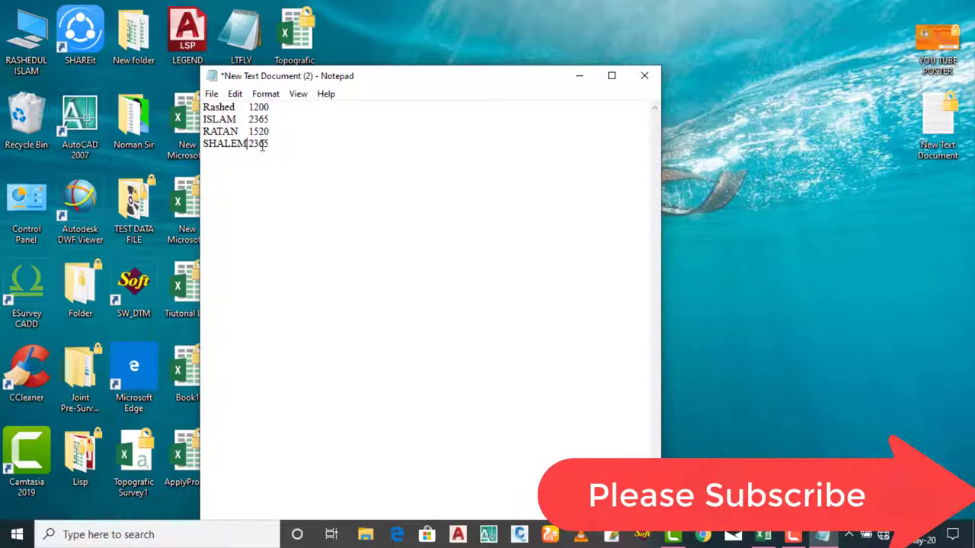
- Change SHALEM's number to 1254 and add a fifth line, ALAM 12546
key(BackSpace)
key(BackSpace)
key(BackSpace)
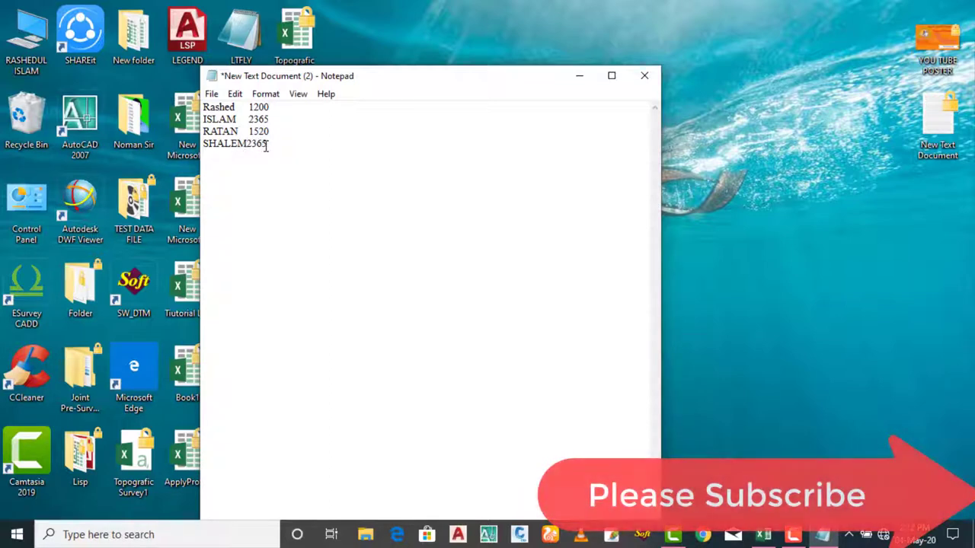
key(BackSpace)
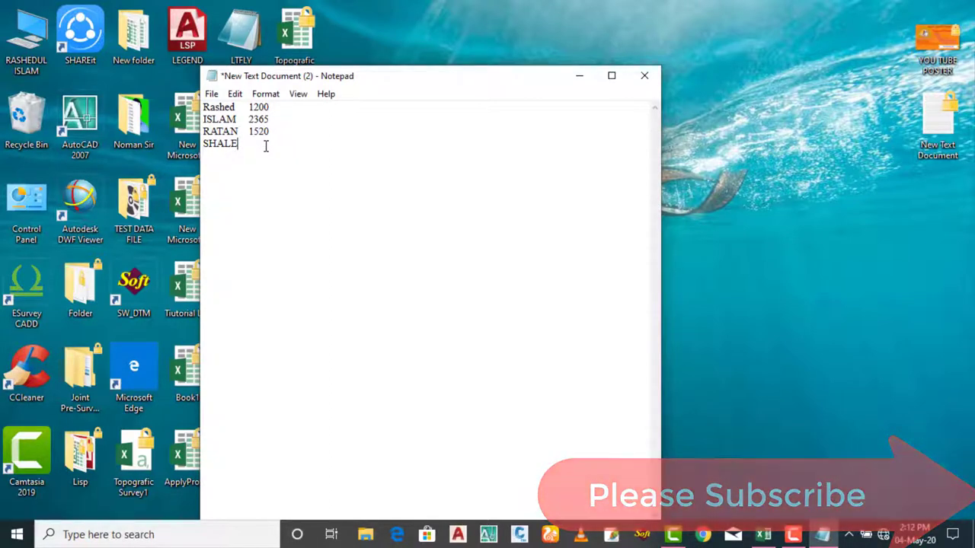
text(M)
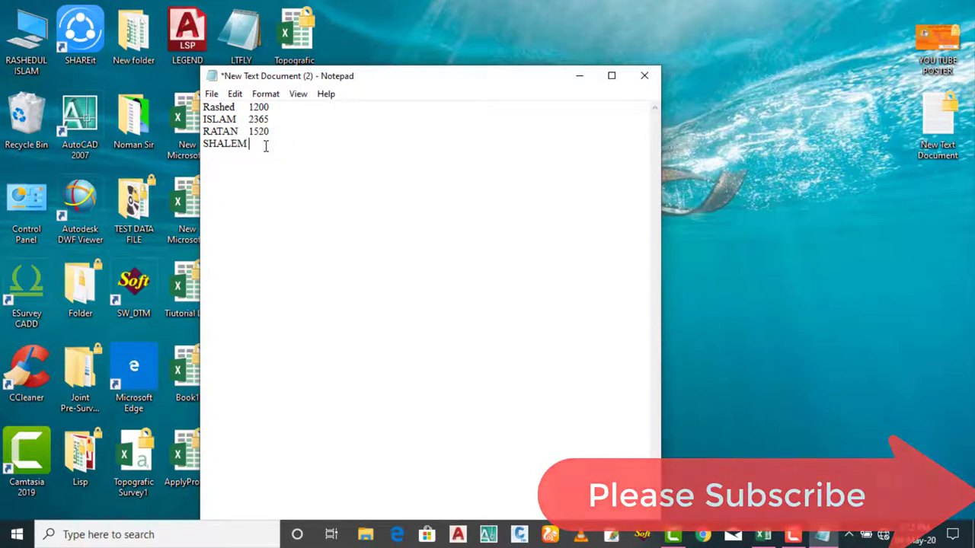
key(Tab)
text(1254)
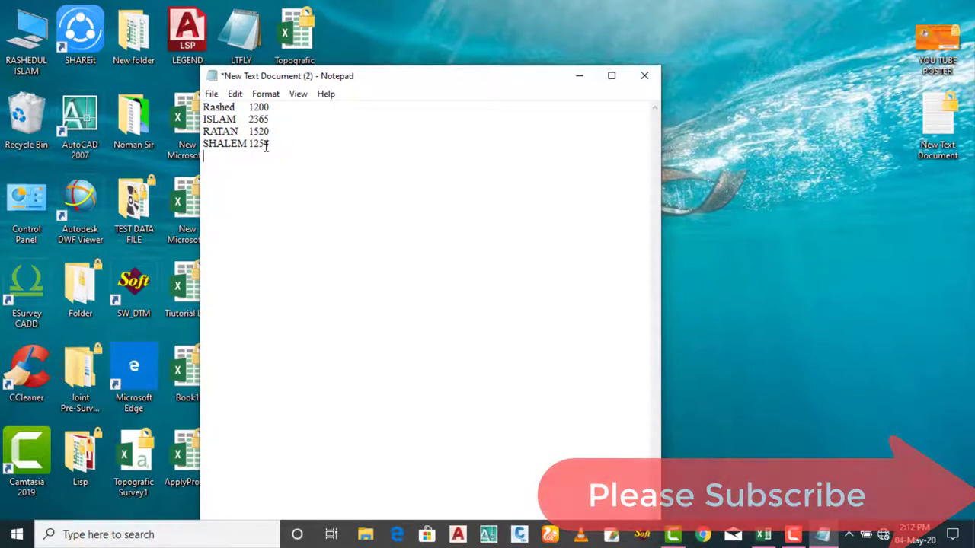
key(Return)
text(ALA)
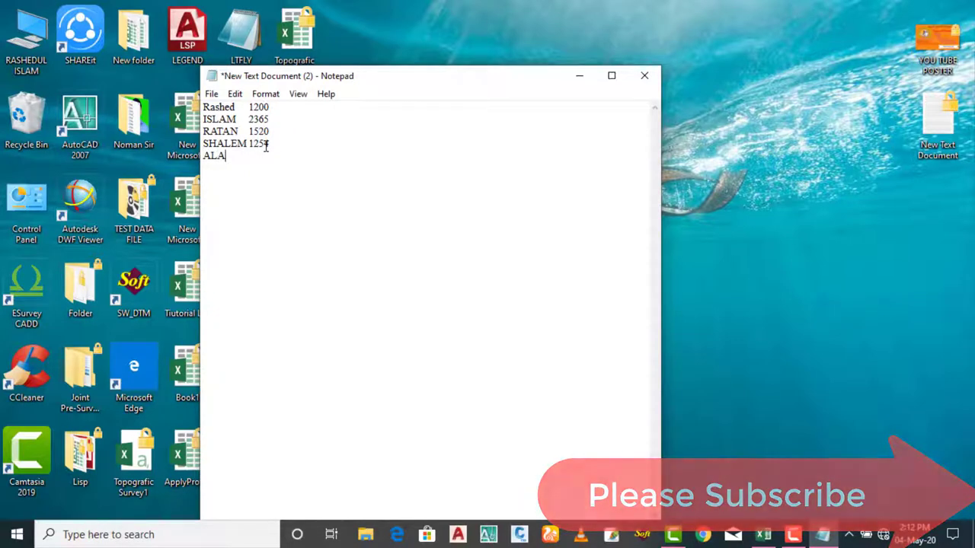
text(M)
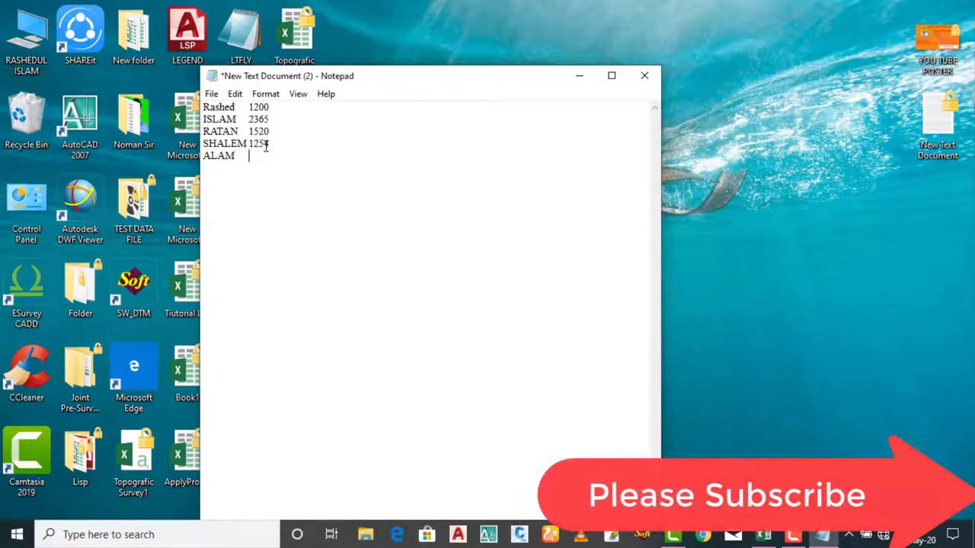
text(	1254)
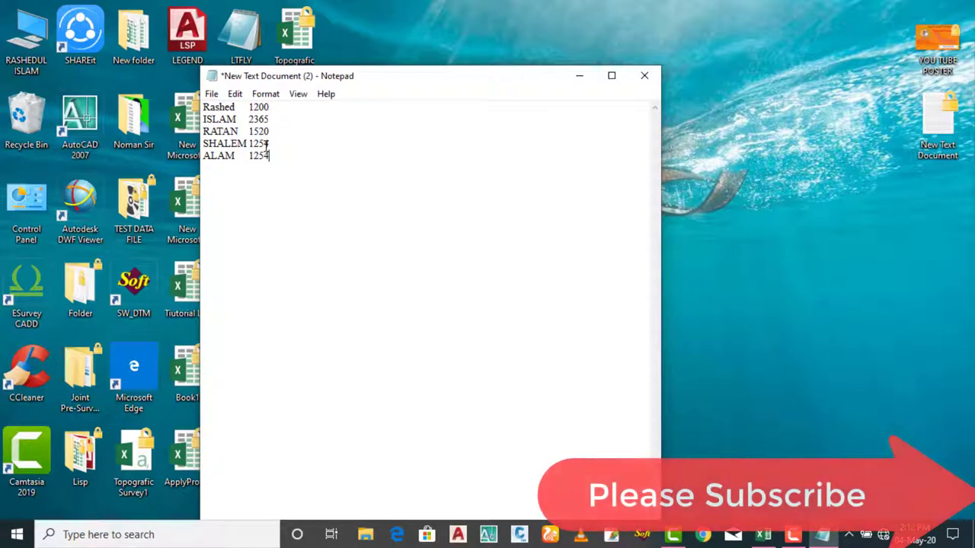
text(6)
key(Return)
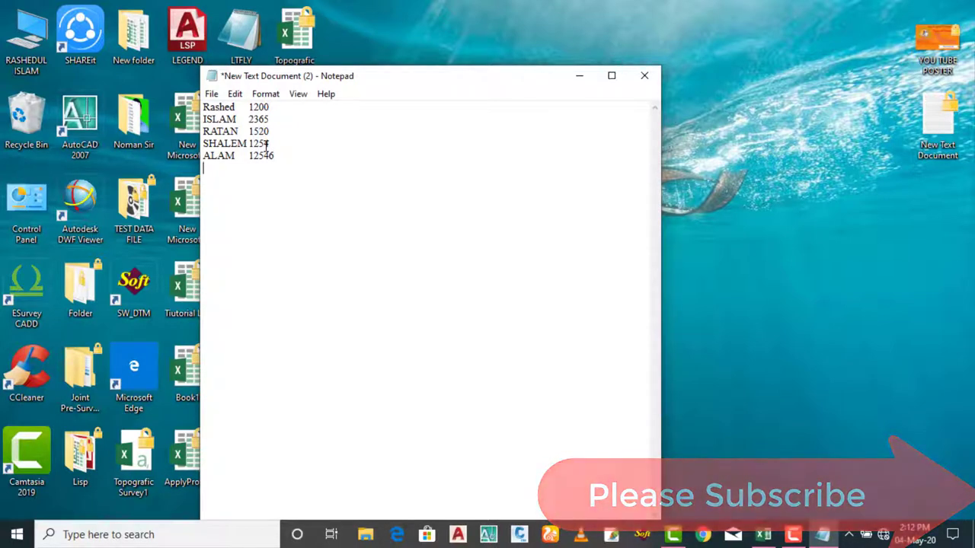
key(BackSpace)
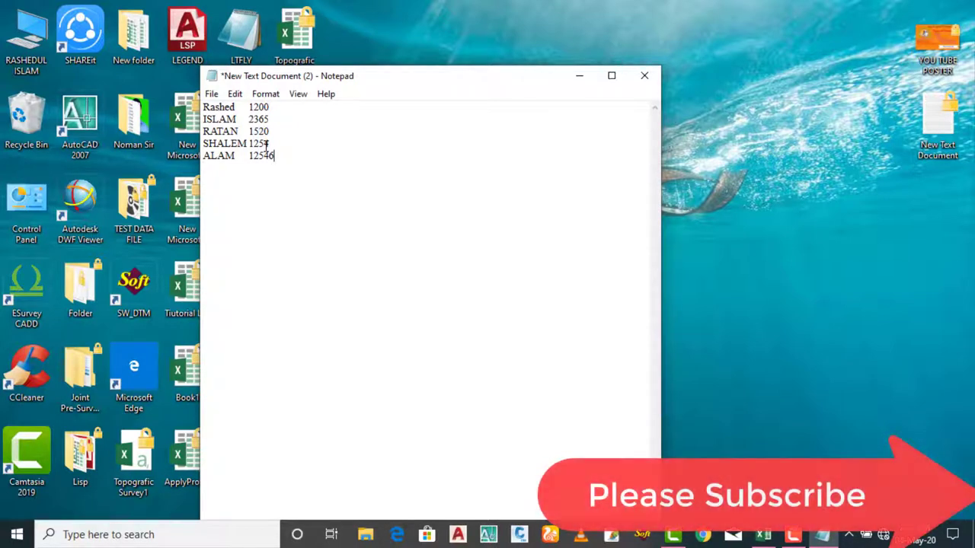
- Save the text file and close Notepad
click(211, 93)
click(233, 157)
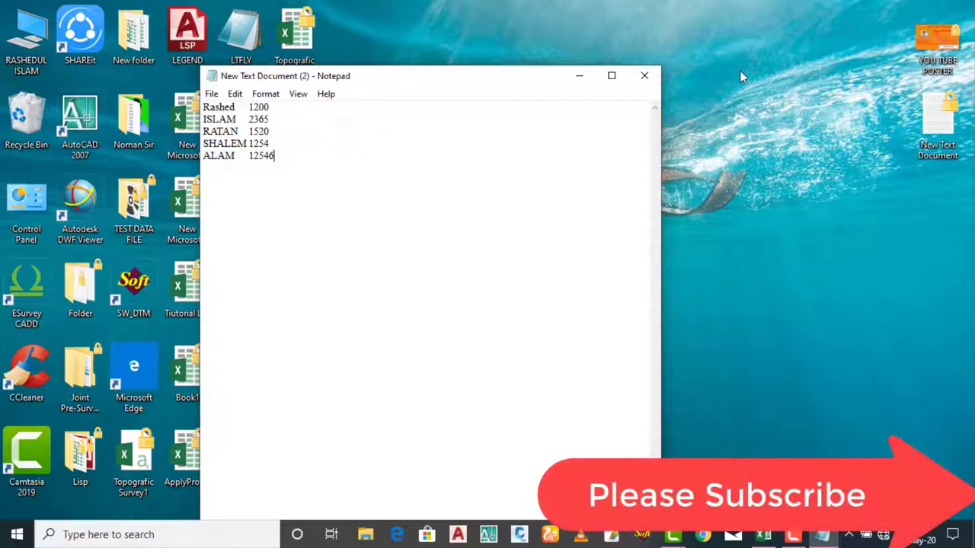
click(644, 76)
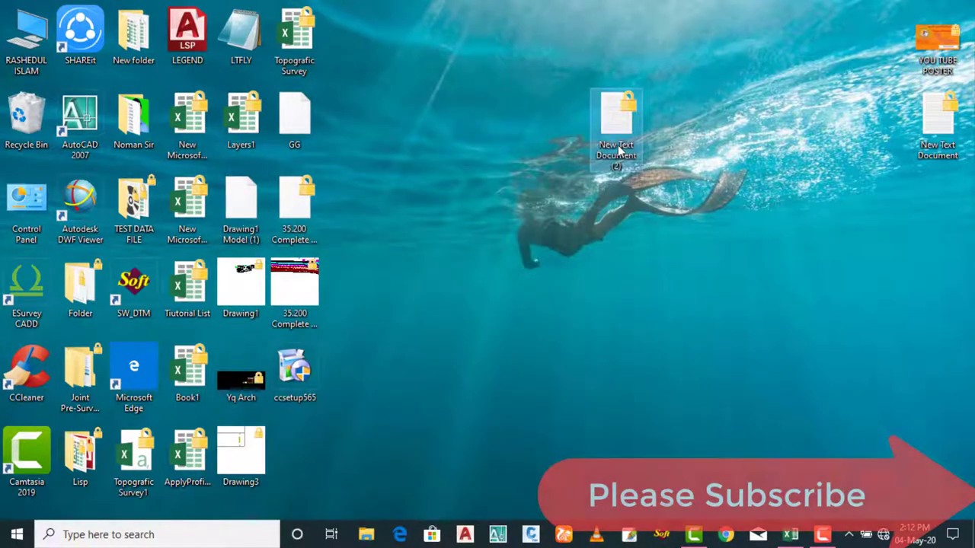
- Back in Excel, start a From Text import of New Text Document (2), then close the wizard unfinished
click(780, 537)
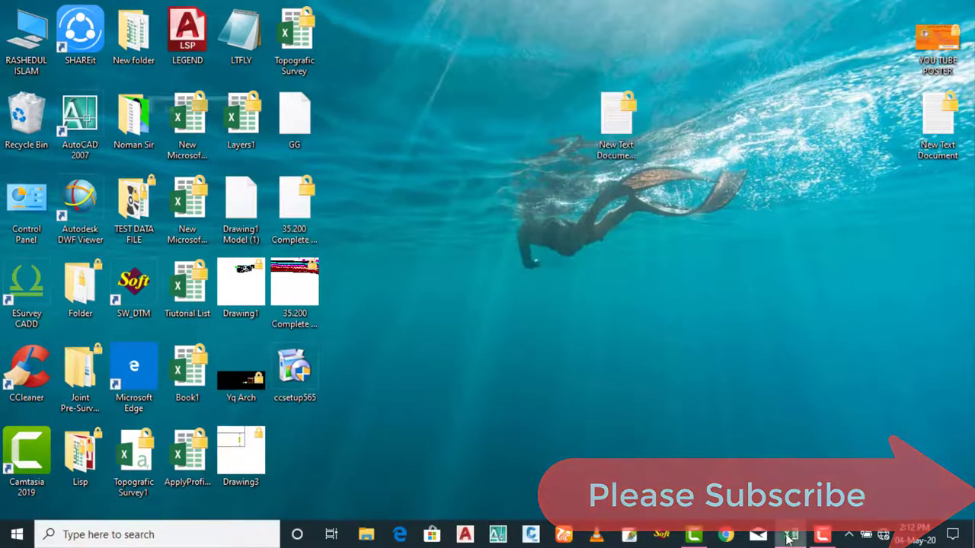
click(186, 215)
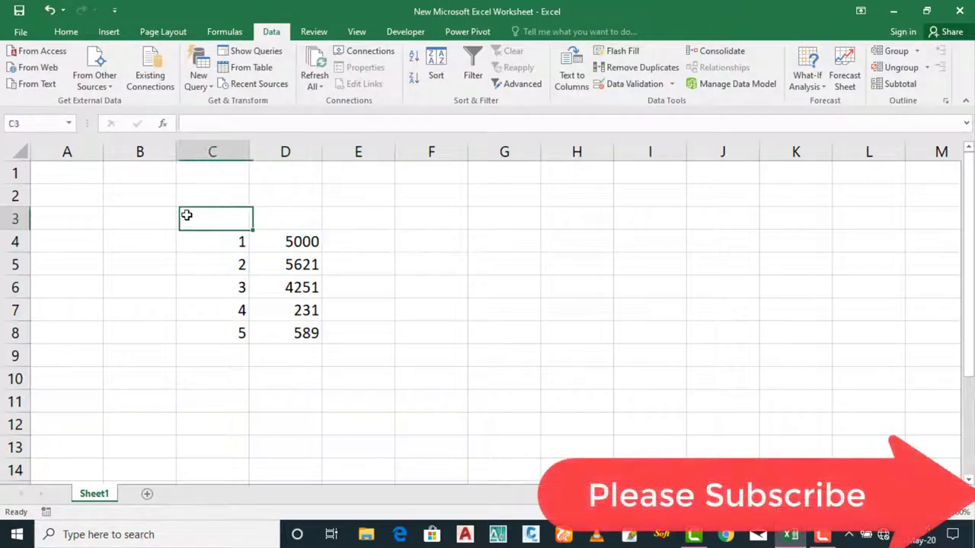
click(34, 84)
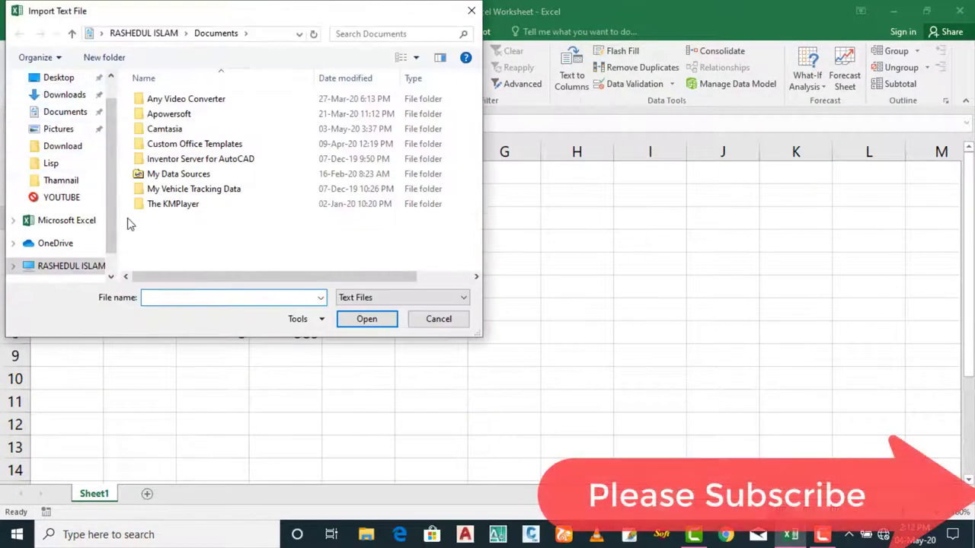
click(48, 82)
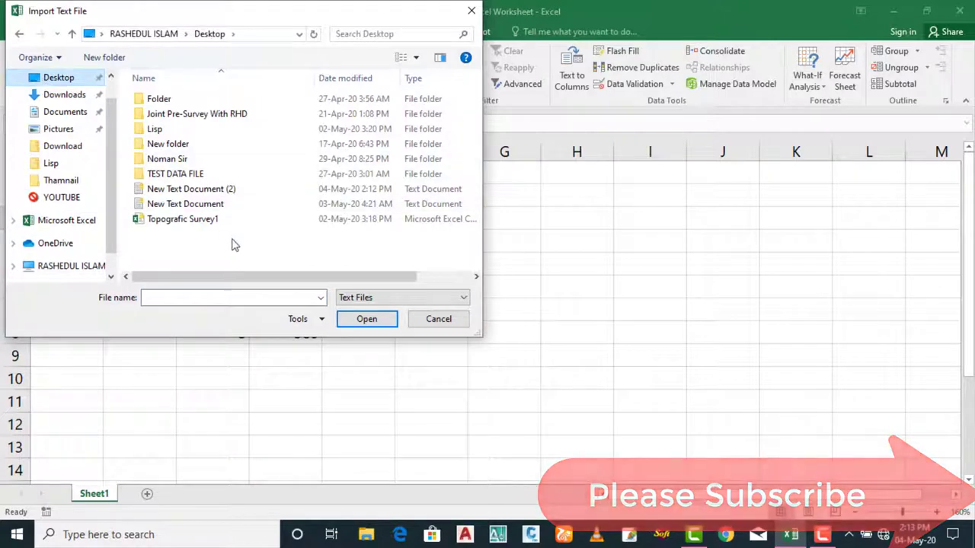
click(196, 191)
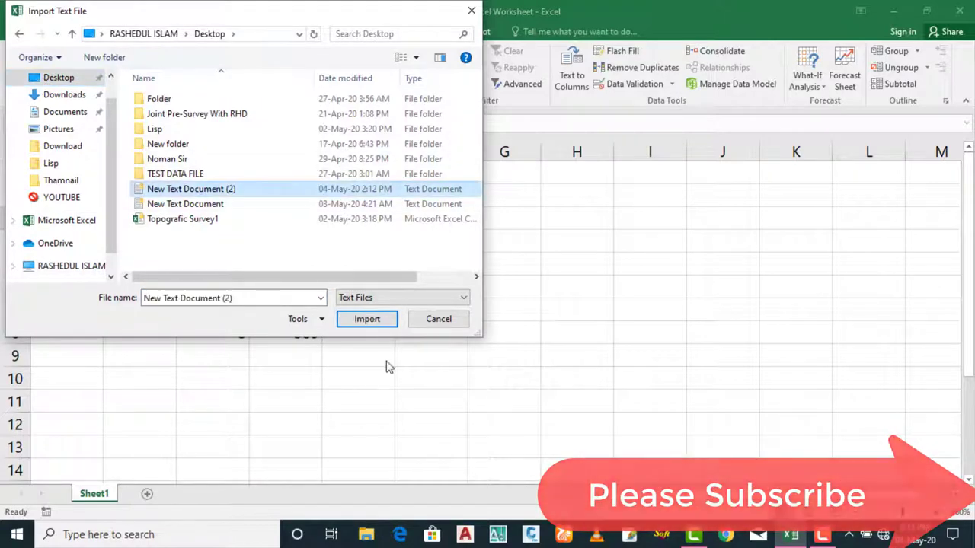
click(366, 319)
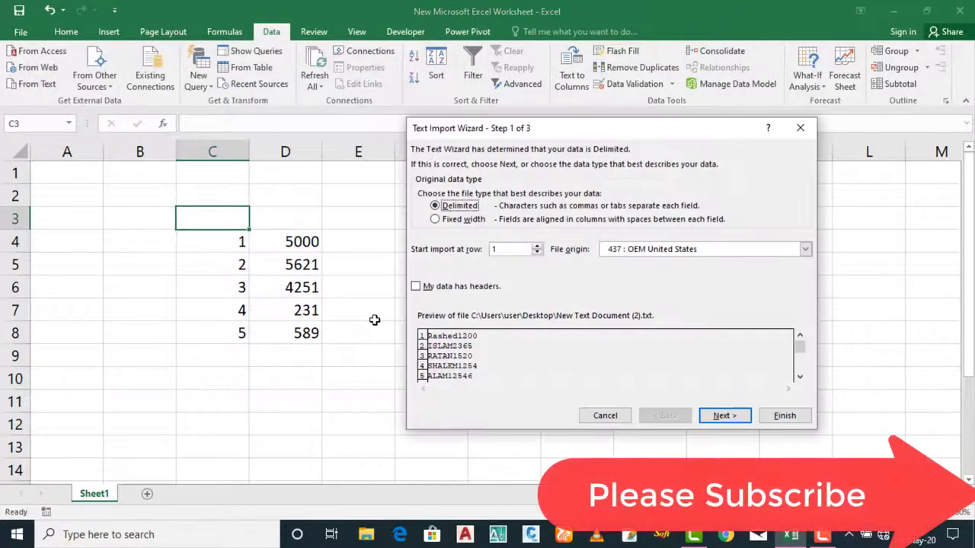
click(800, 128)
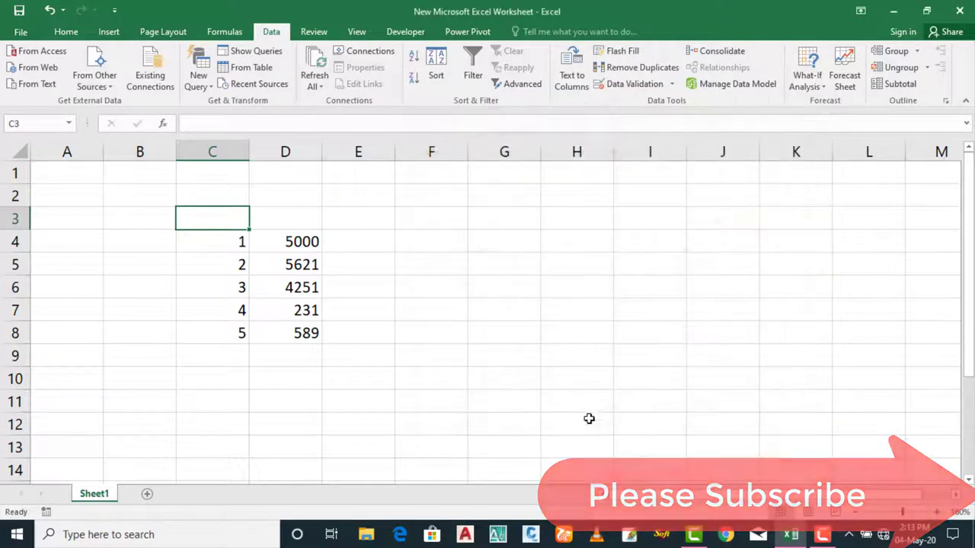
drag(500, 246, 647, 358)
click(474, 233)
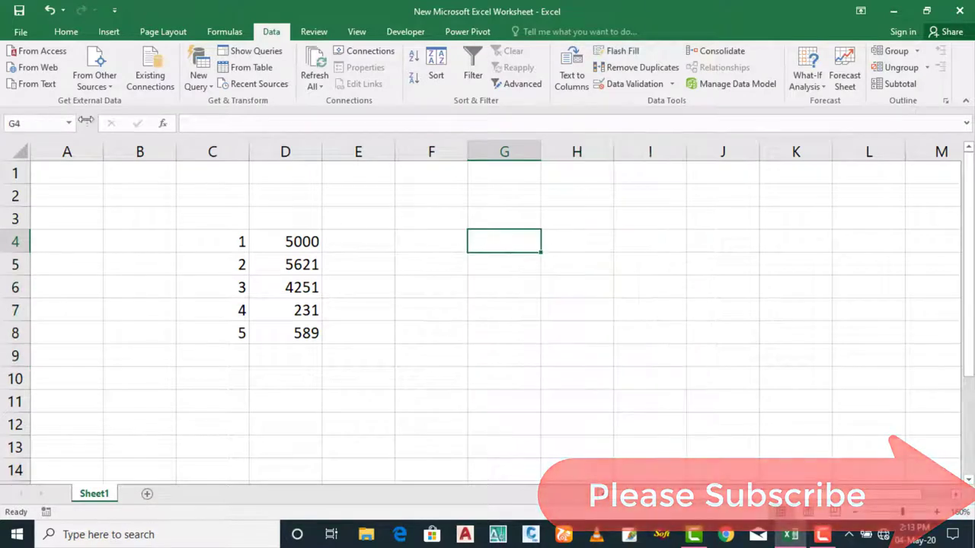
- Start a From Text import again, choosing New Text Document (2) from the Desktop
click(36, 84)
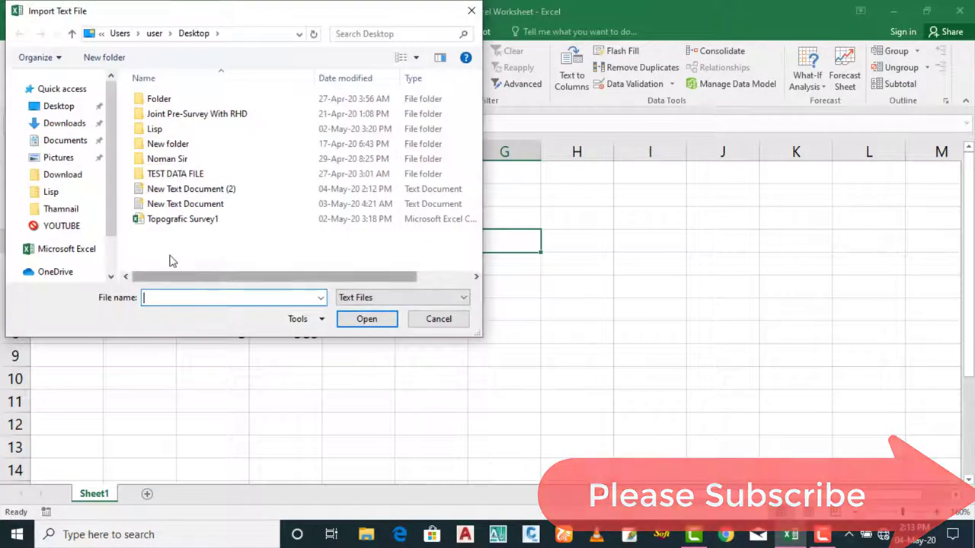
click(190, 190)
click(65, 115)
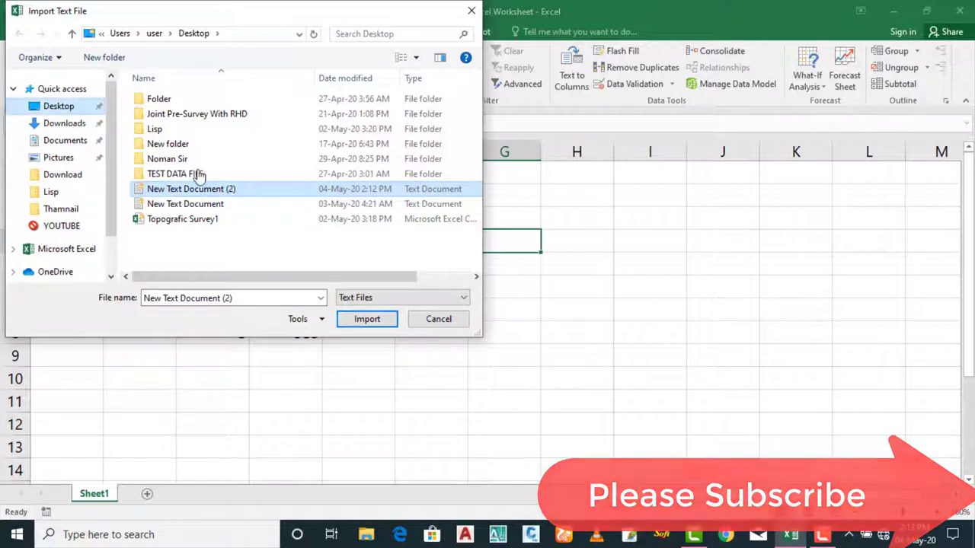
click(194, 191)
click(367, 323)
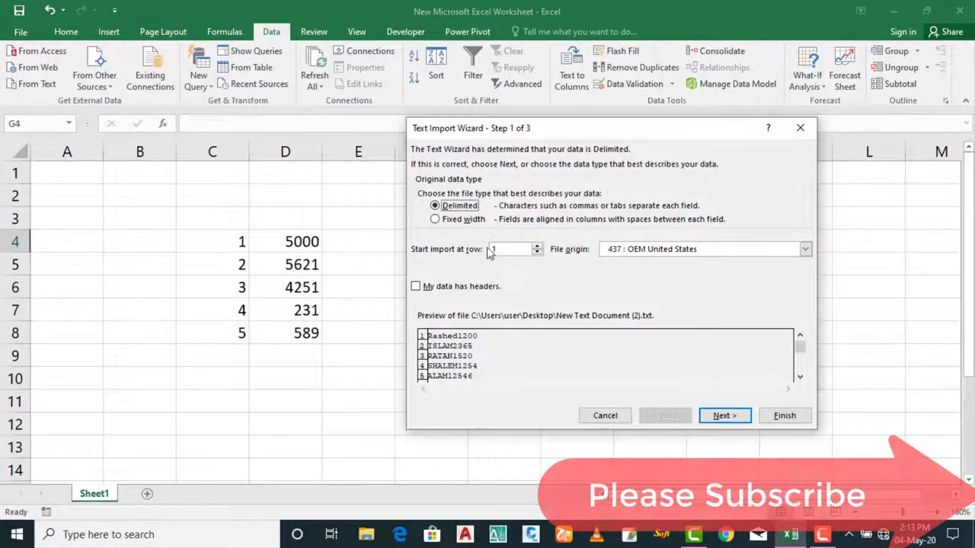
drag(503, 129, 503, 135)
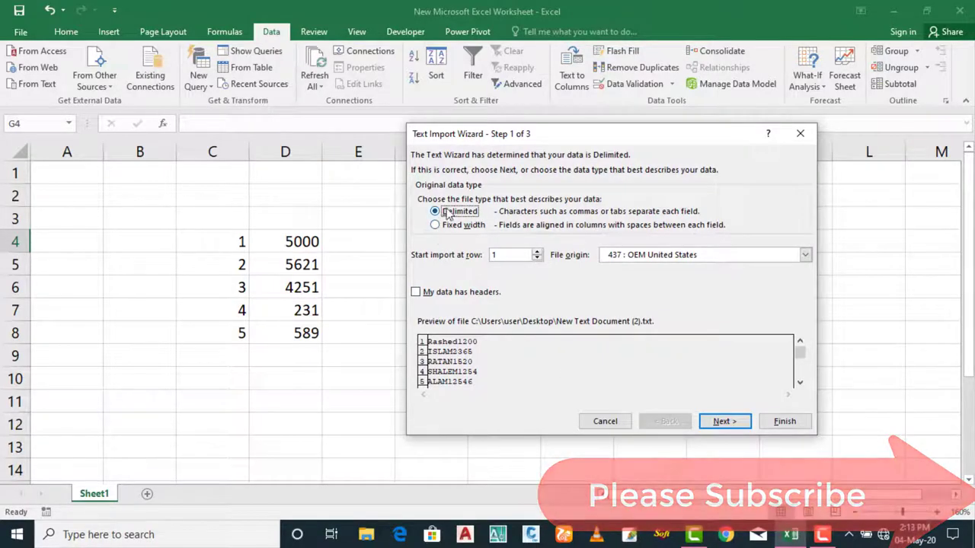
- Set Tab as the only delimiter, finish the wizard, and place the data at $G$4
click(727, 425)
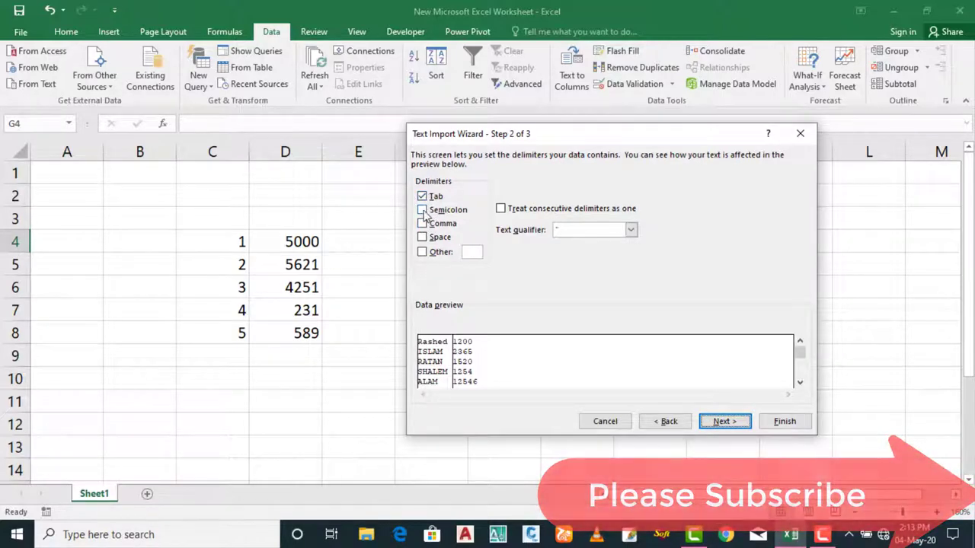
click(422, 210)
click(423, 196)
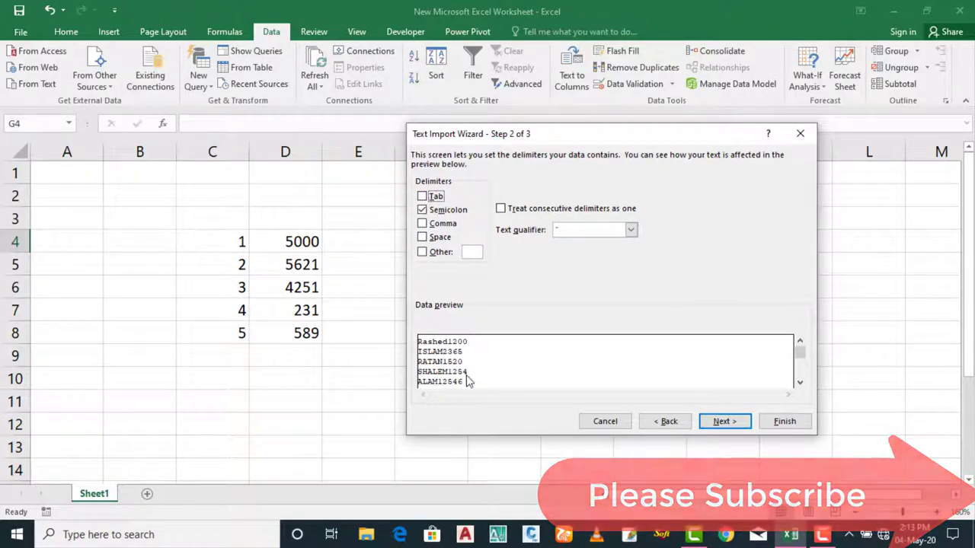
click(423, 197)
click(422, 210)
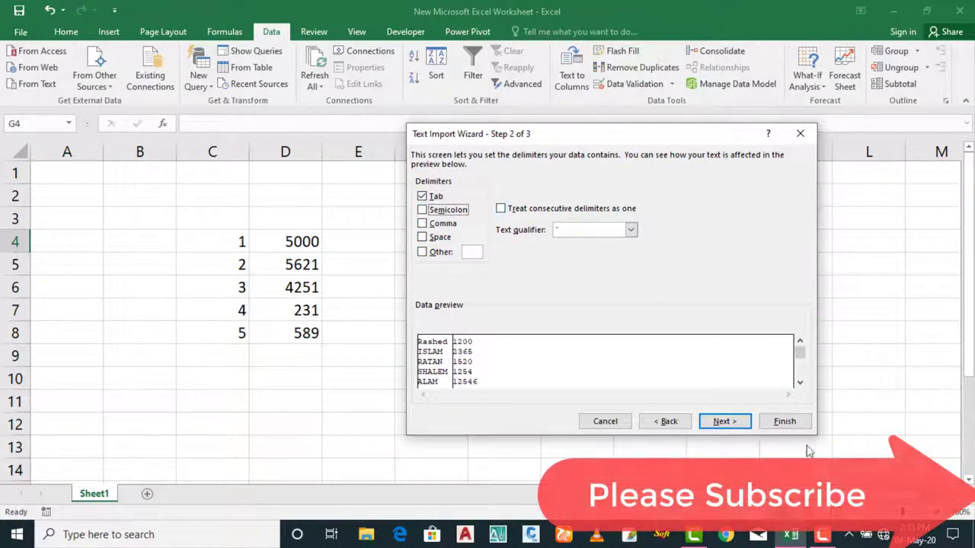
click(723, 422)
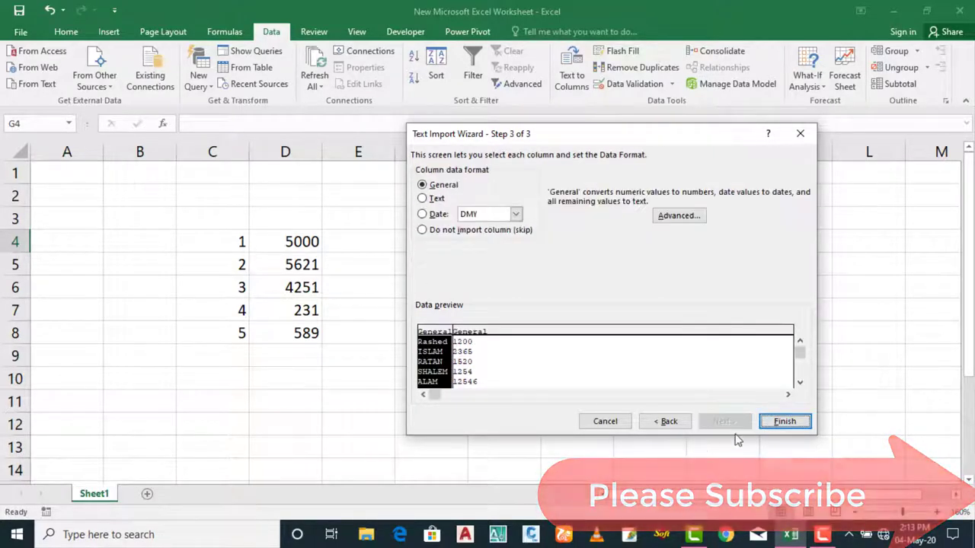
click(786, 424)
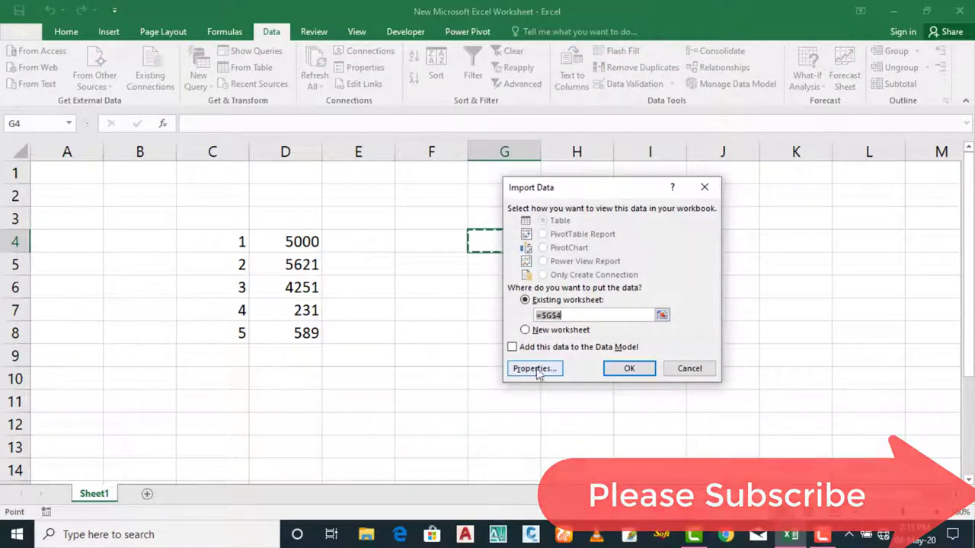
click(632, 370)
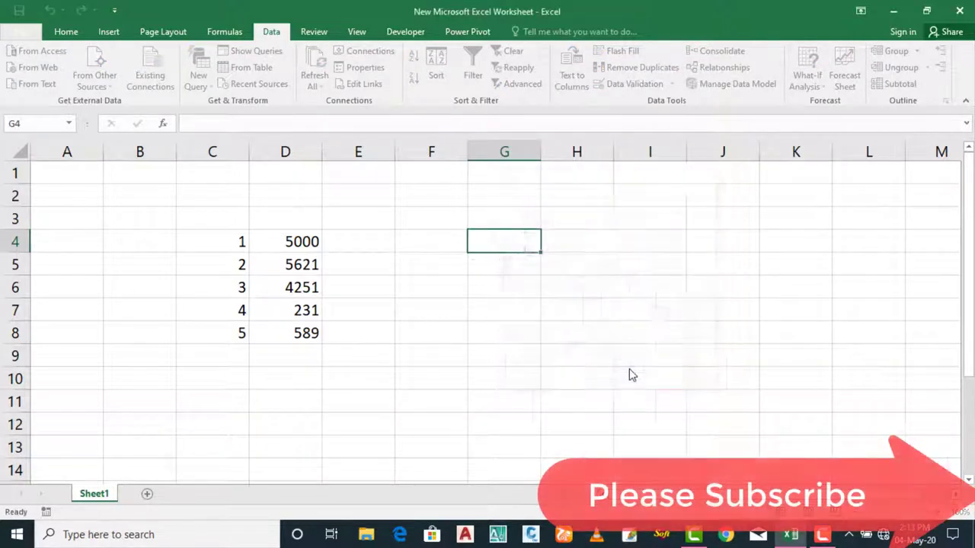
- Check the imported names in G4:G8 and numbers in H4:H8, then restore the Excel window down
click(660, 393)
drag(491, 244, 514, 333)
click(547, 333)
drag(559, 241, 571, 332)
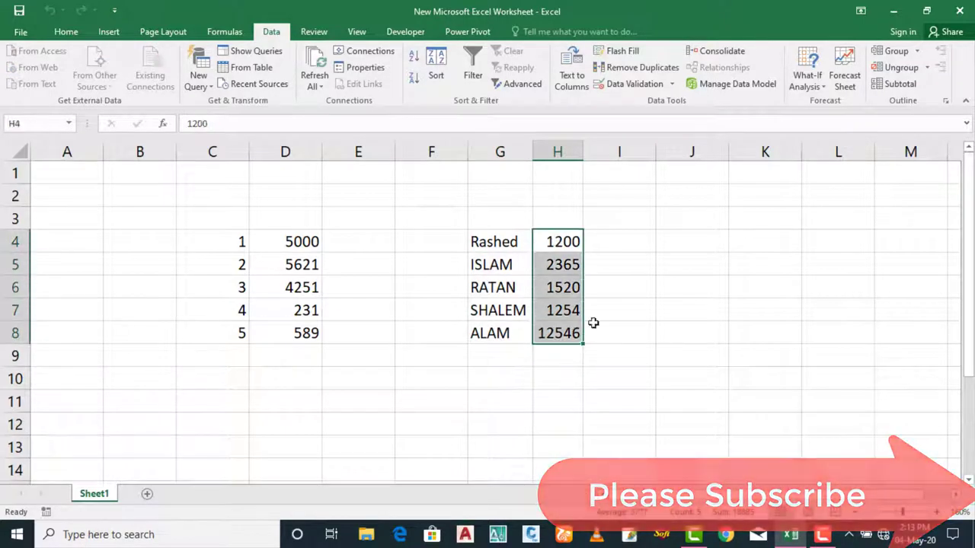
click(593, 327)
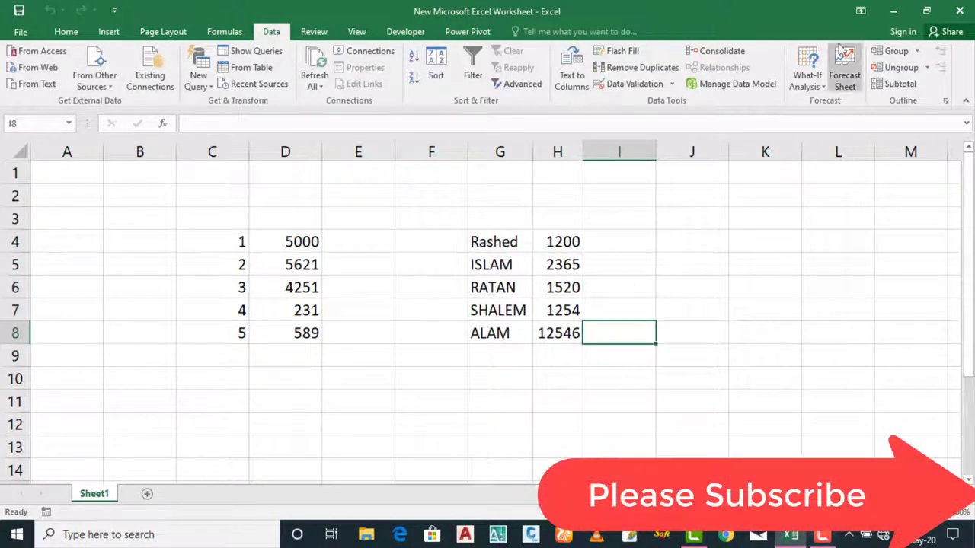
click(927, 11)
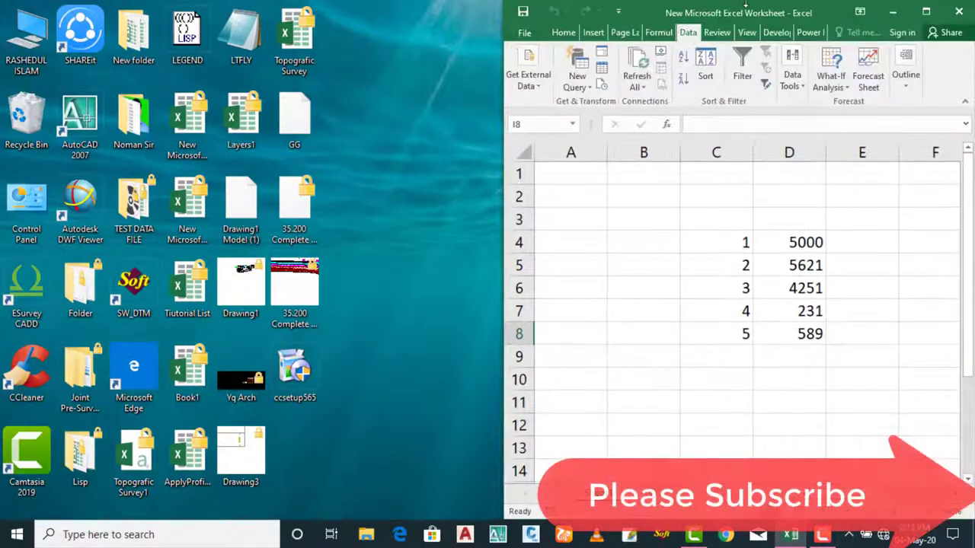
- Open the source text file beside the sheet to compare with G4:H8, then maximize Excel
drag(781, 12, 287, 29)
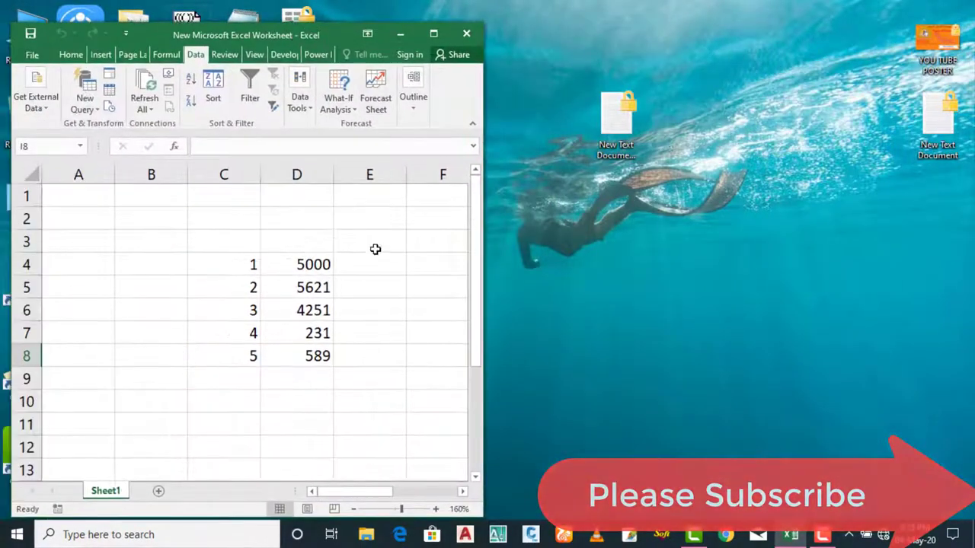
drag(367, 492, 419, 492)
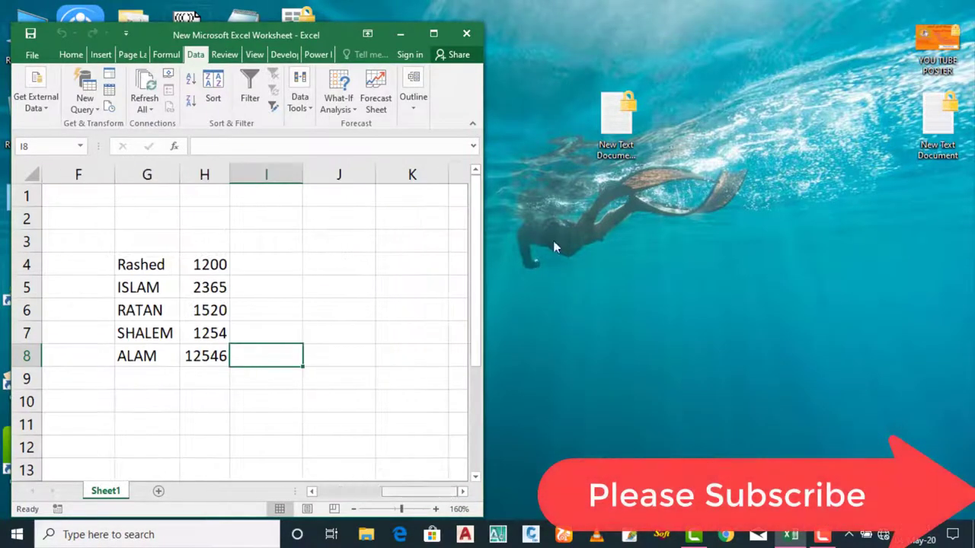
double_click(617, 118)
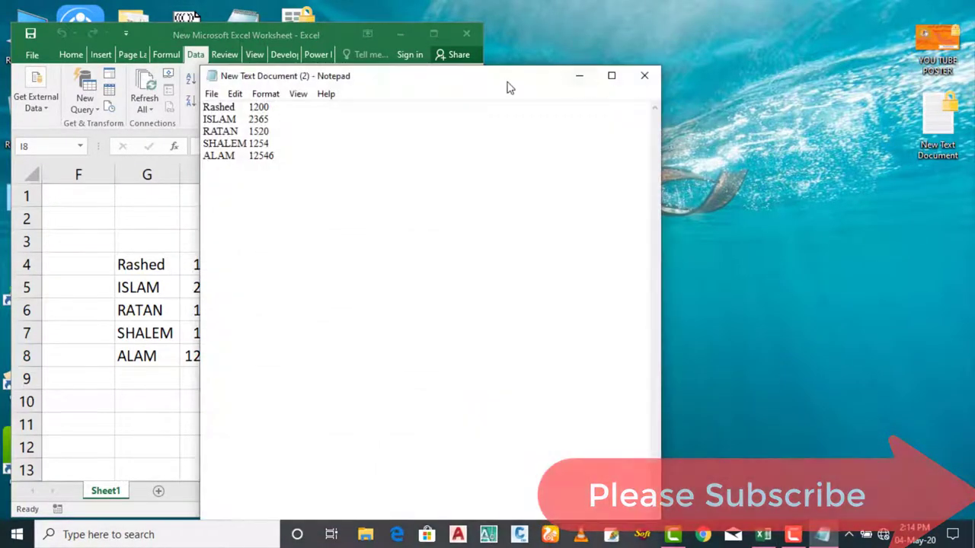
drag(424, 84, 485, 259)
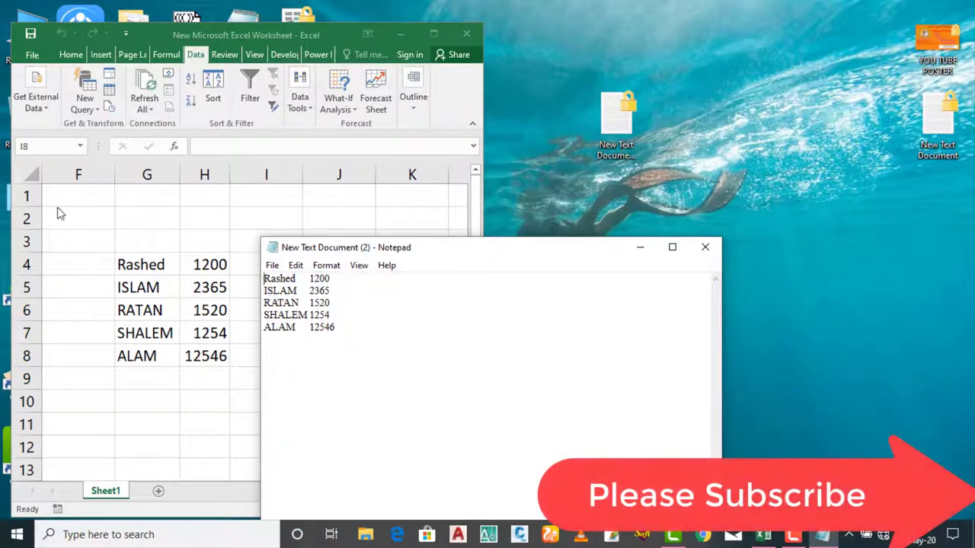
click(705, 247)
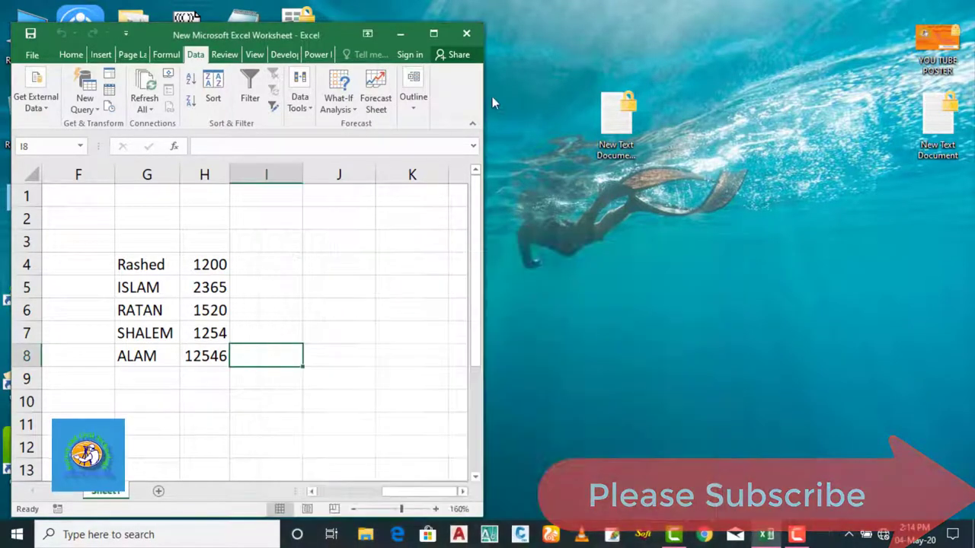
click(435, 32)
click(311, 337)
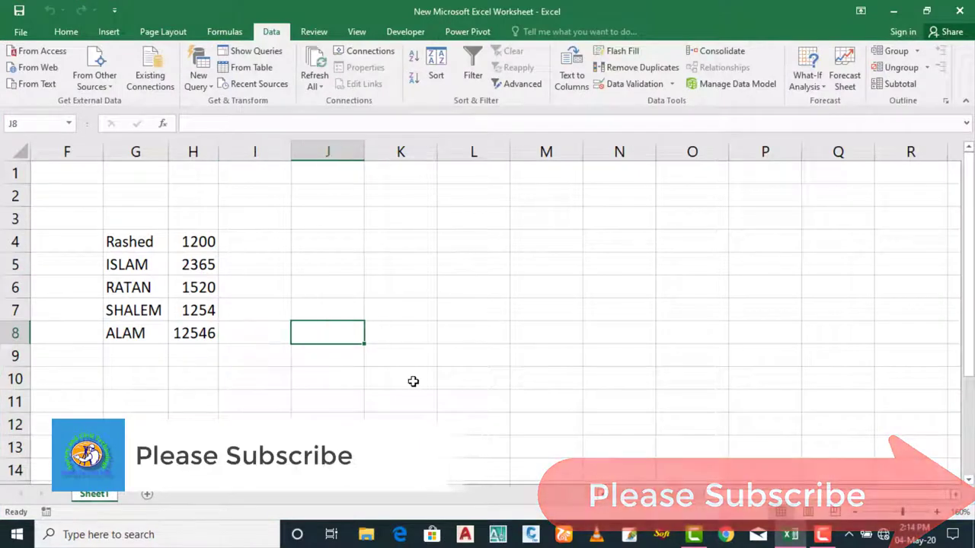
scroll(487, 312, left, 3)
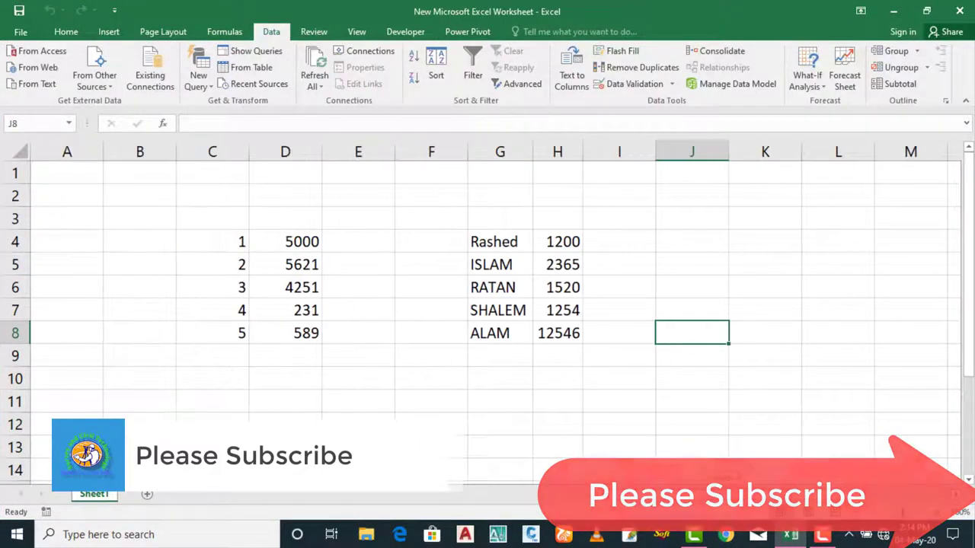
click(115, 90)
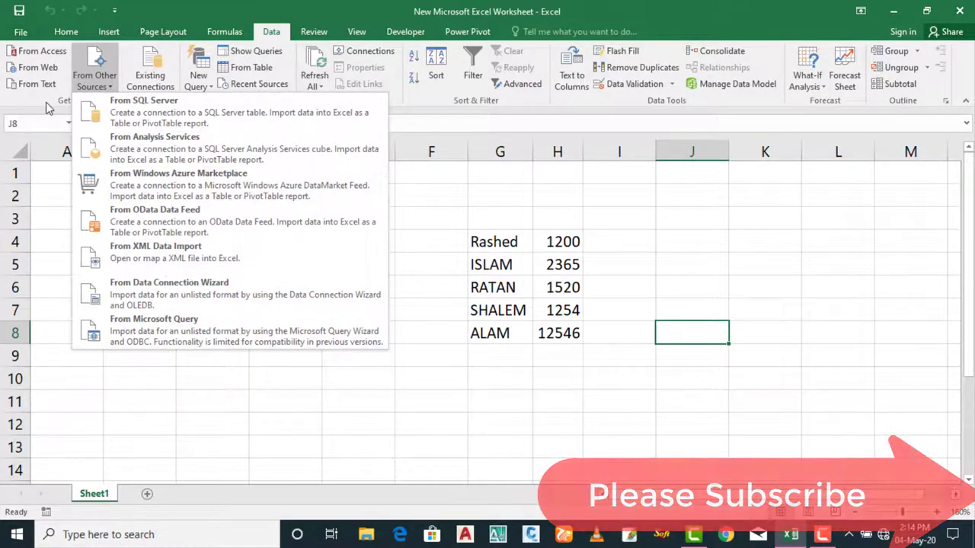
click(46, 102)
click(159, 88)
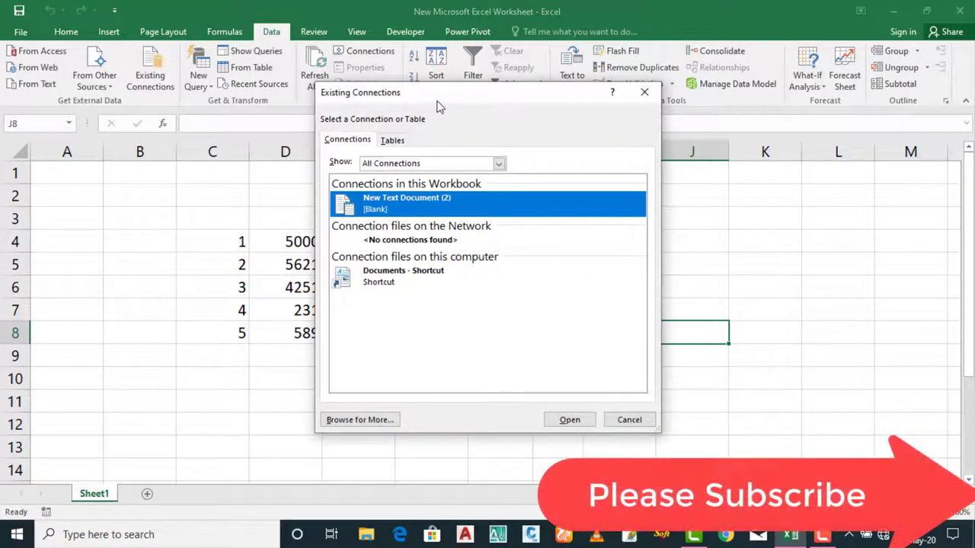
drag(411, 102, 598, 143)
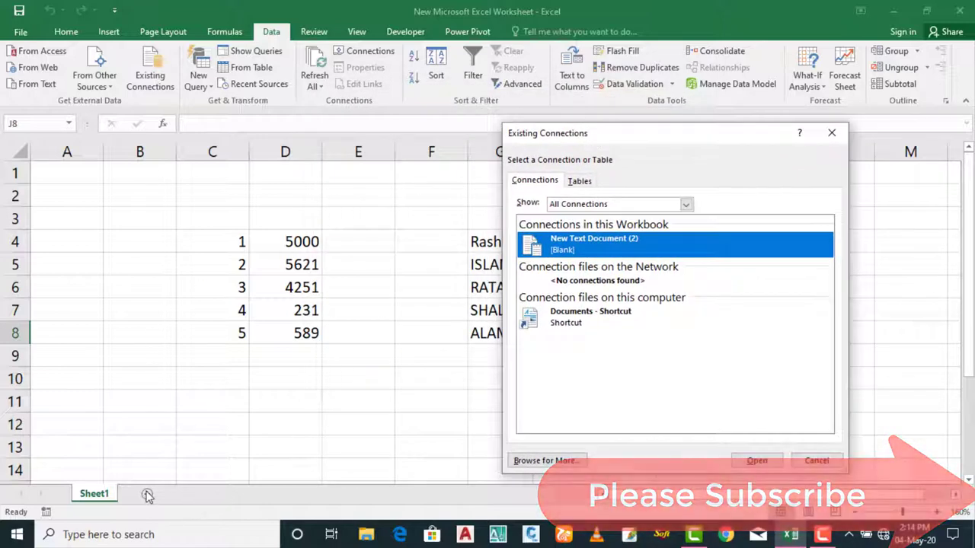
click(687, 204)
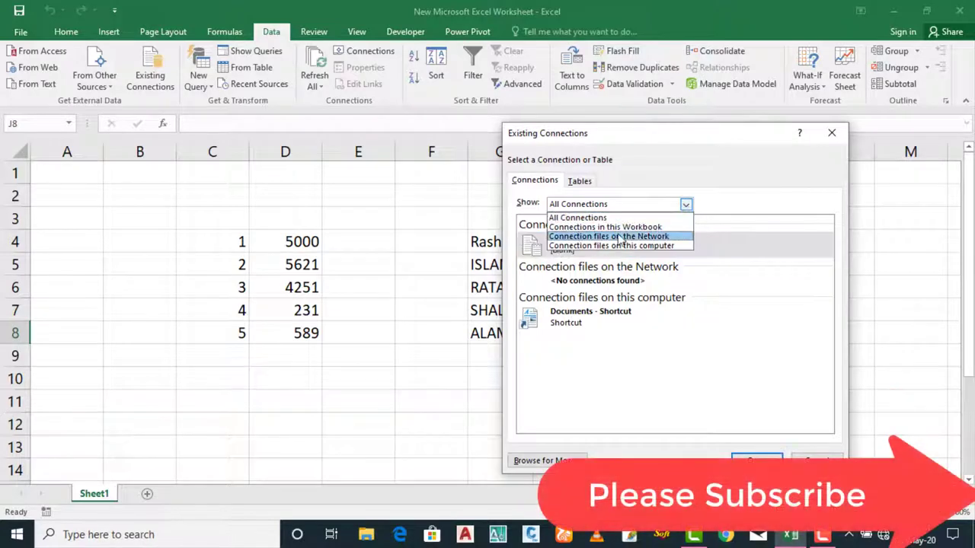
key(Up)
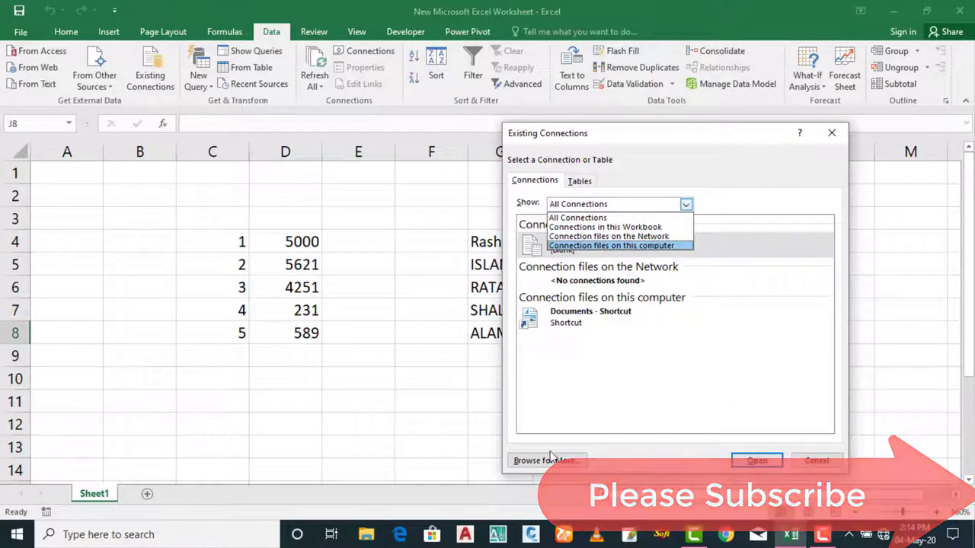
click(830, 136)
click(831, 135)
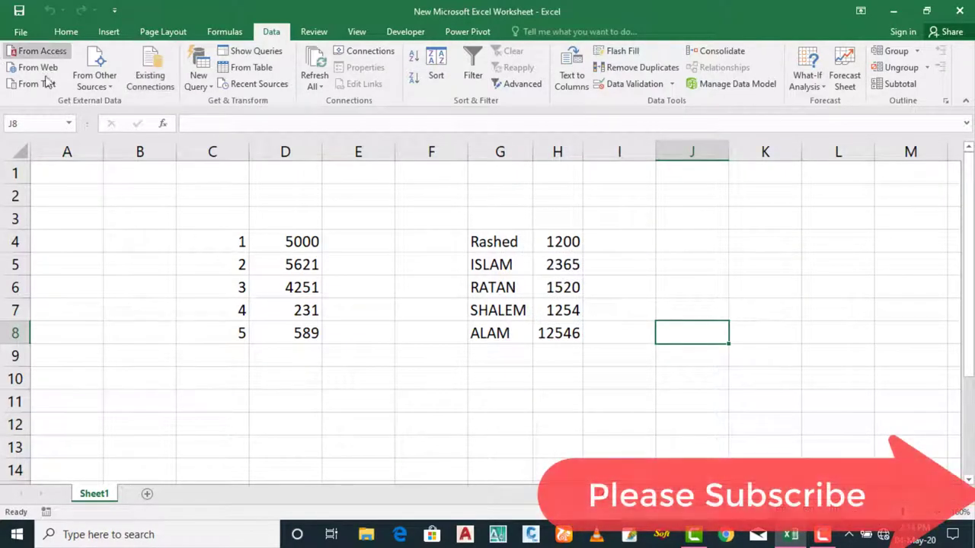
- Use New Query > From File > From Text to import New Text Document (2)
click(209, 89)
mouse_move(266, 122)
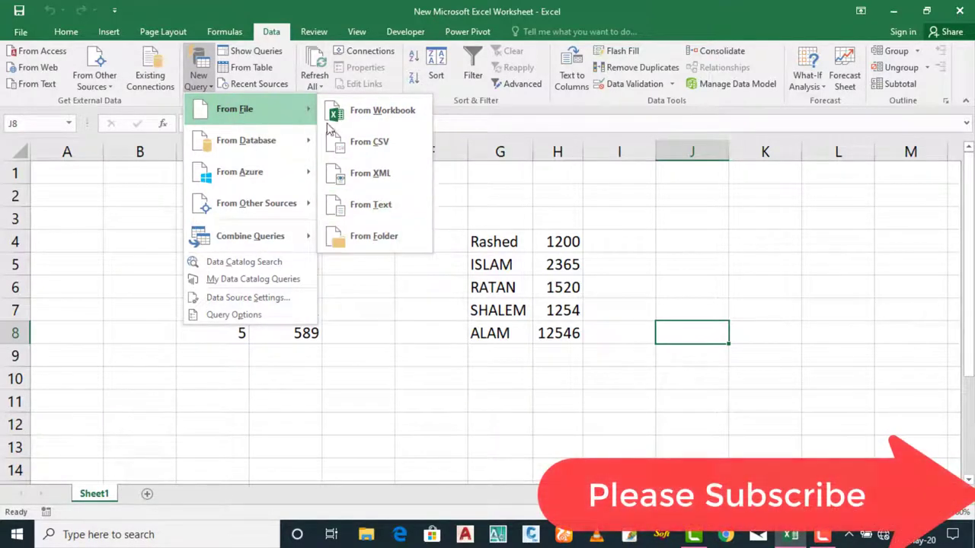
click(384, 207)
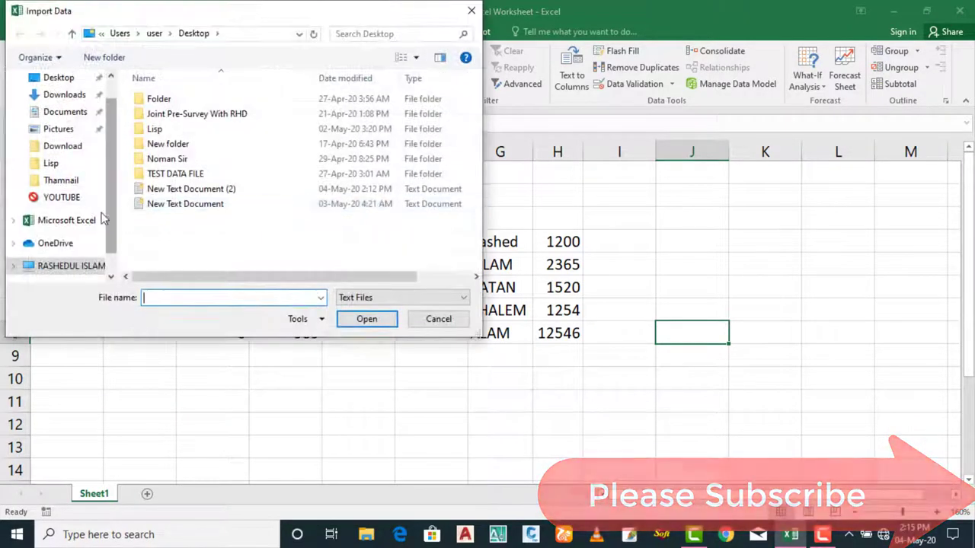
click(188, 189)
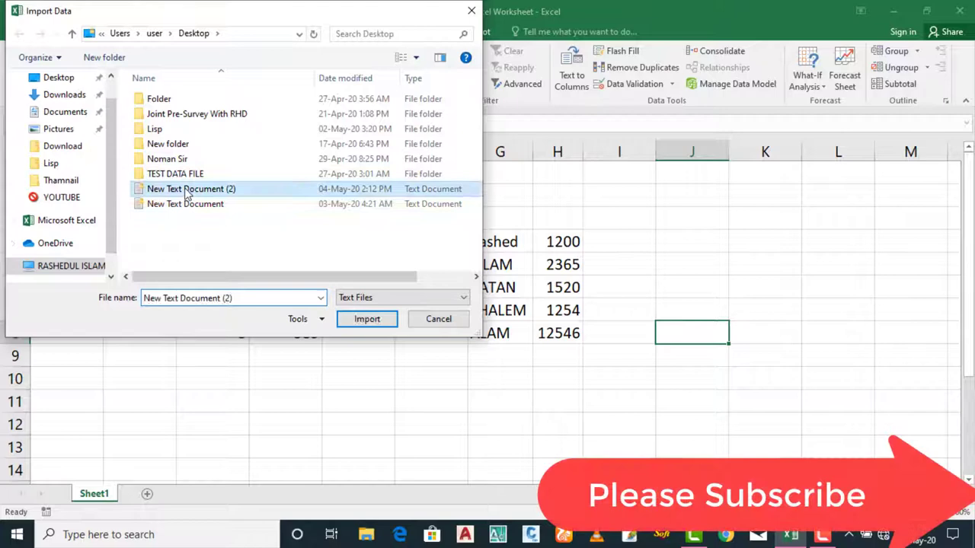
click(366, 318)
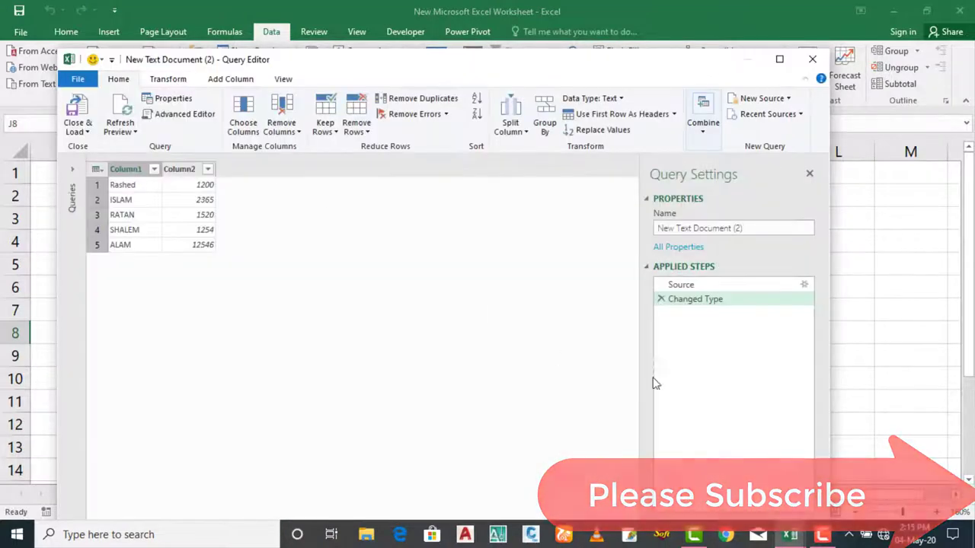
- Inspect the RATAN and ALAM rows in the query preview and resize the Query Editor
click(134, 216)
click(135, 244)
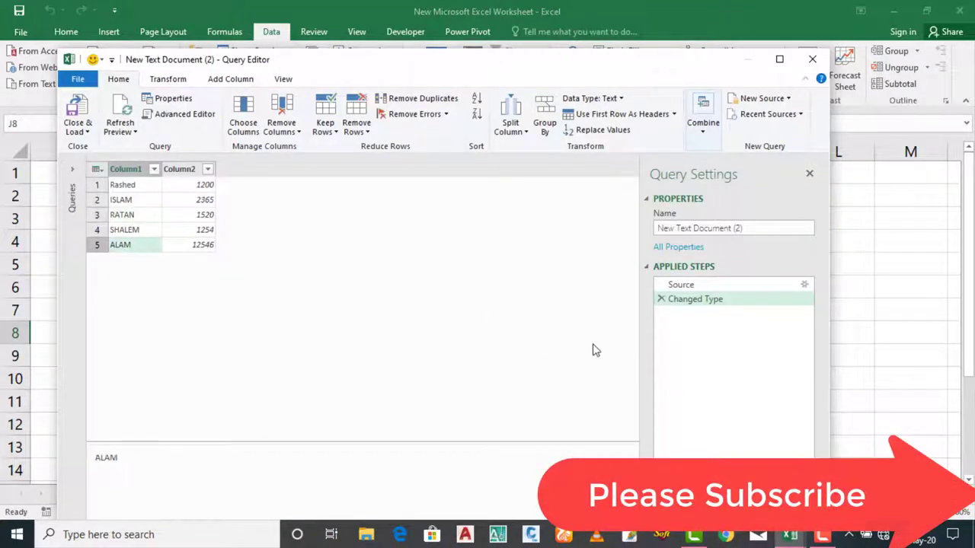
drag(513, 74, 514, 4)
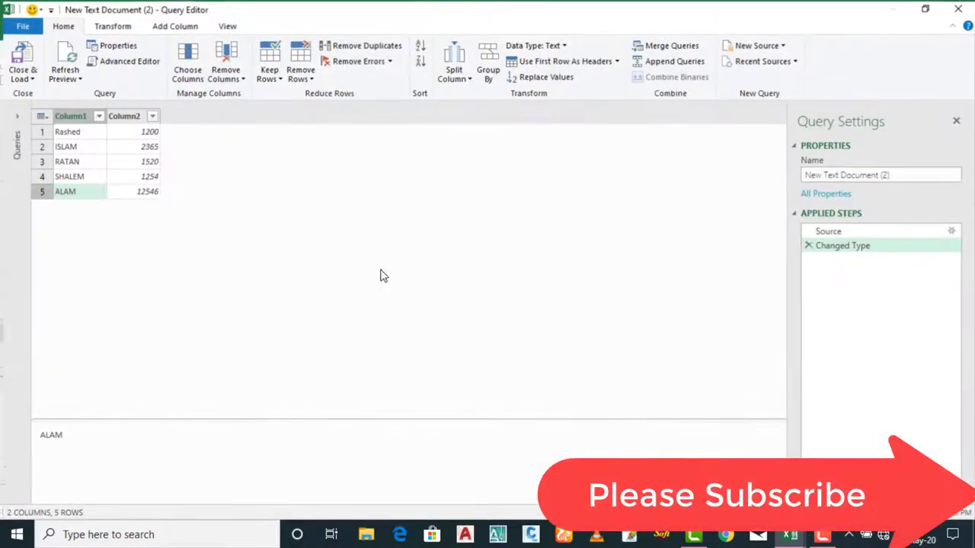
double_click(629, 18)
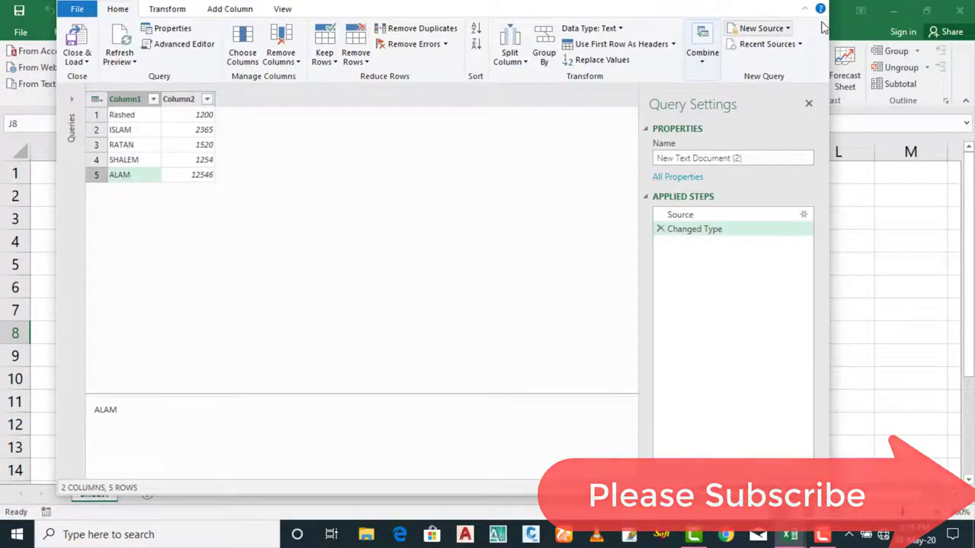
- Review the SHALEM and RATAN values and Column2's filter menu, then Close & Load the query
click(145, 162)
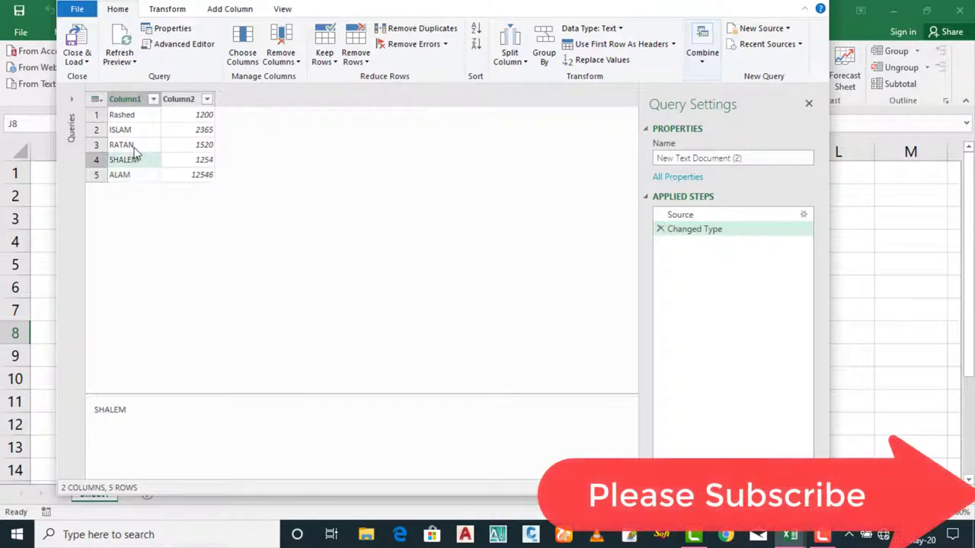
click(135, 145)
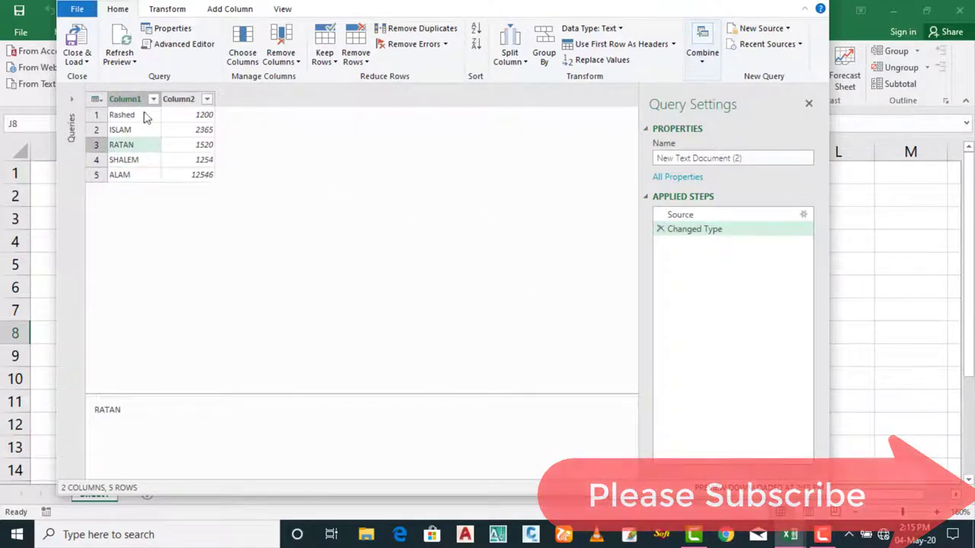
click(197, 144)
click(206, 99)
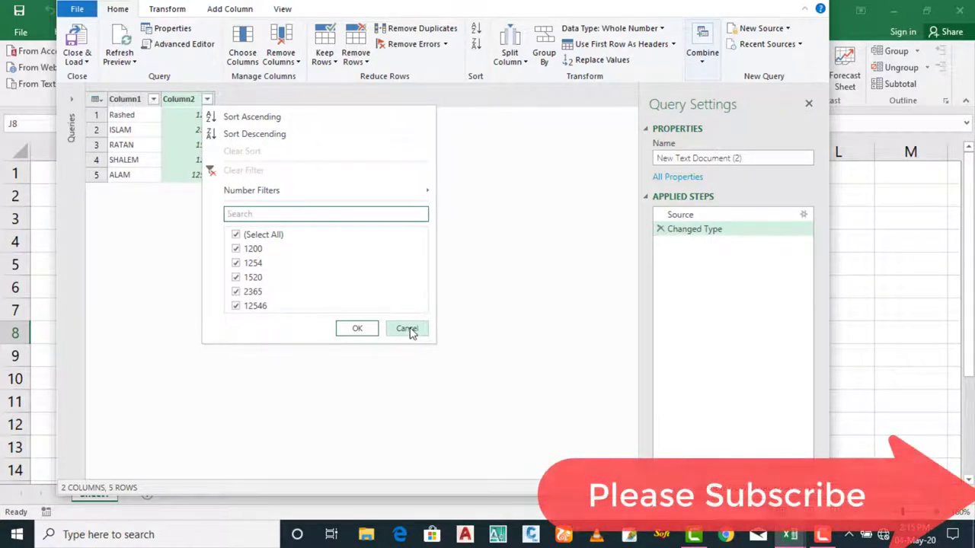
click(407, 329)
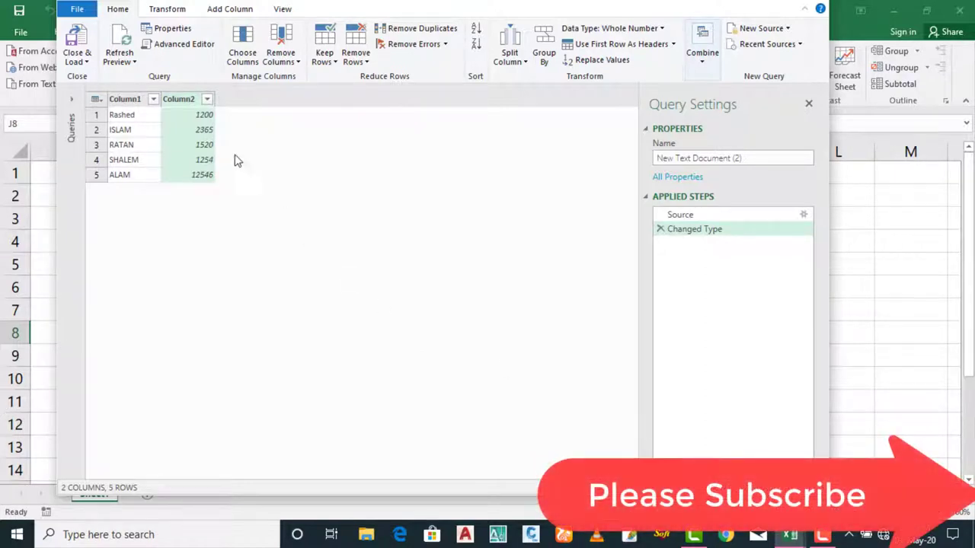
click(81, 43)
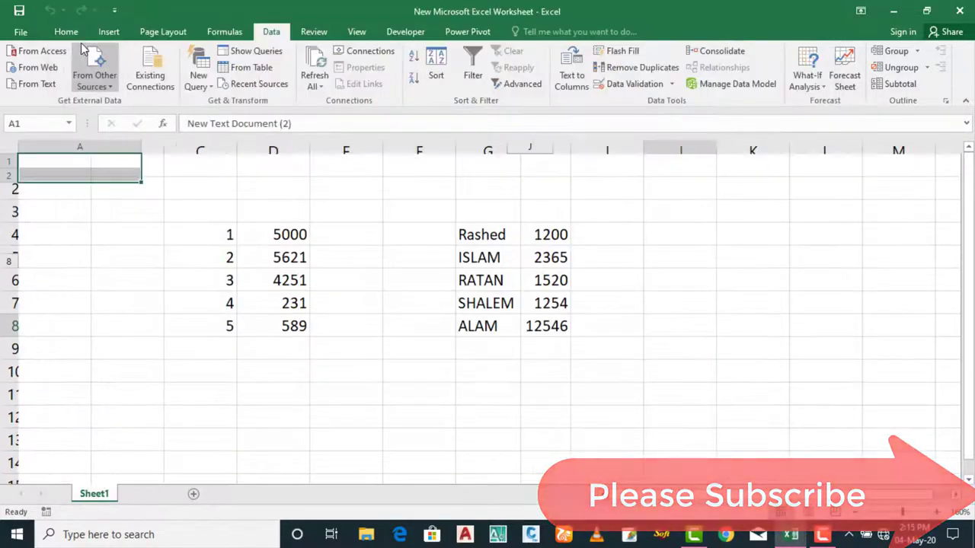
click(457, 335)
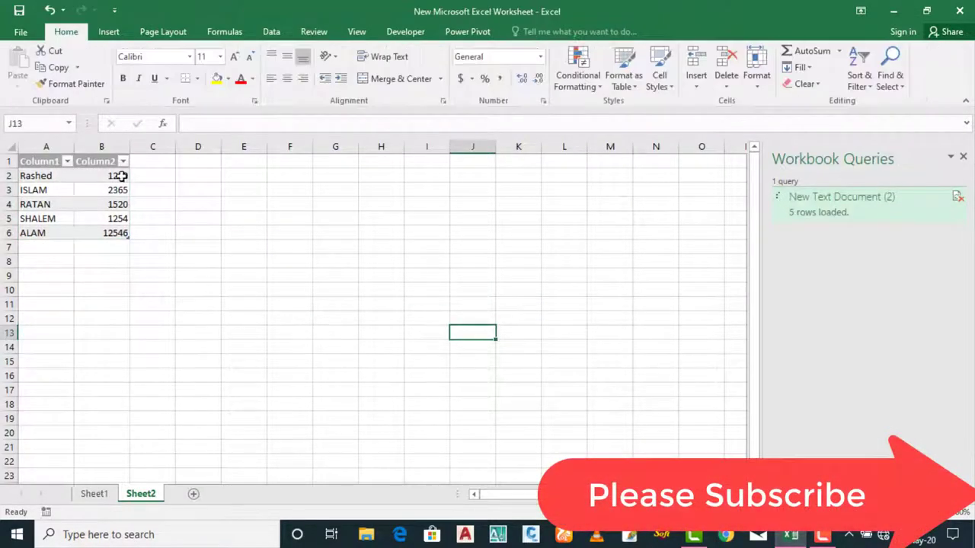
- Compare the loaded table on Sheet2 with the original data on Sheet1
click(120, 176)
click(255, 333)
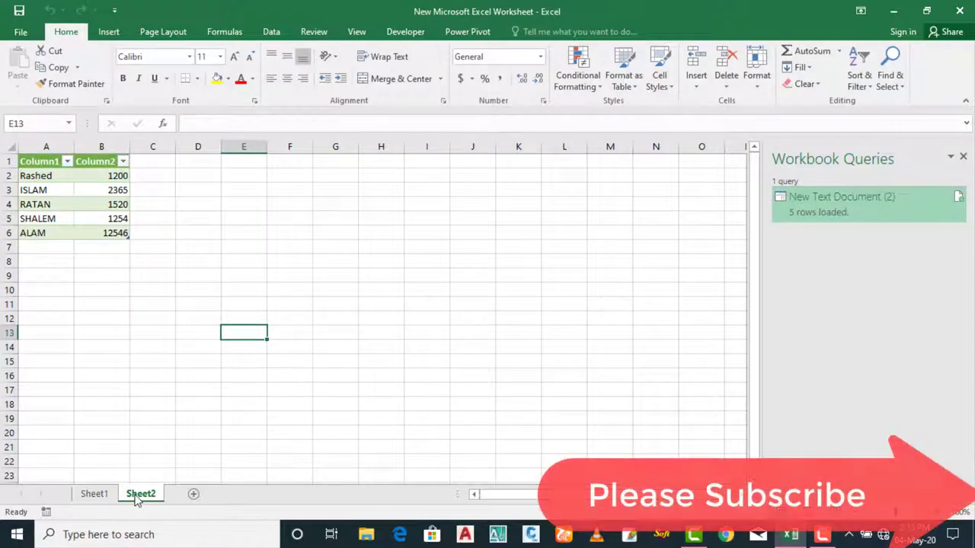
click(106, 237)
click(94, 494)
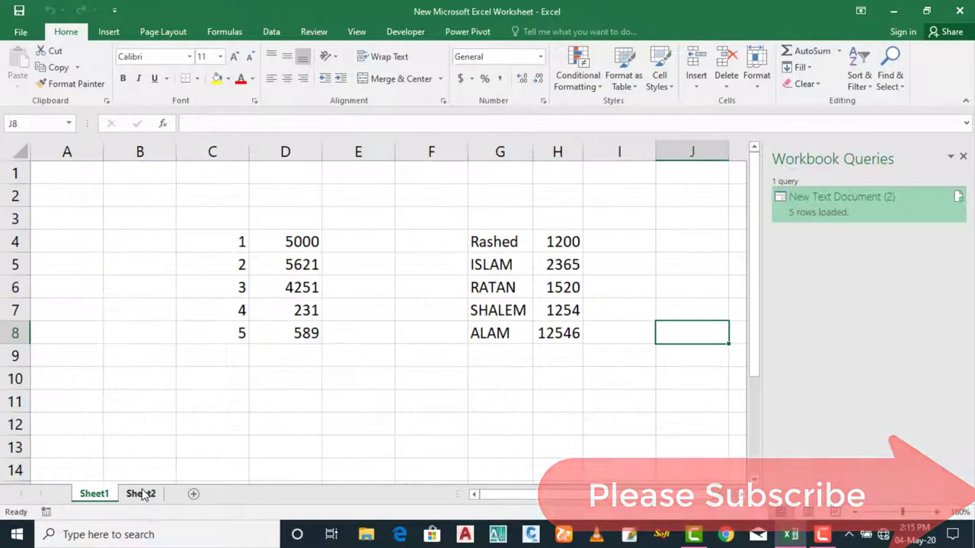
click(140, 494)
click(108, 495)
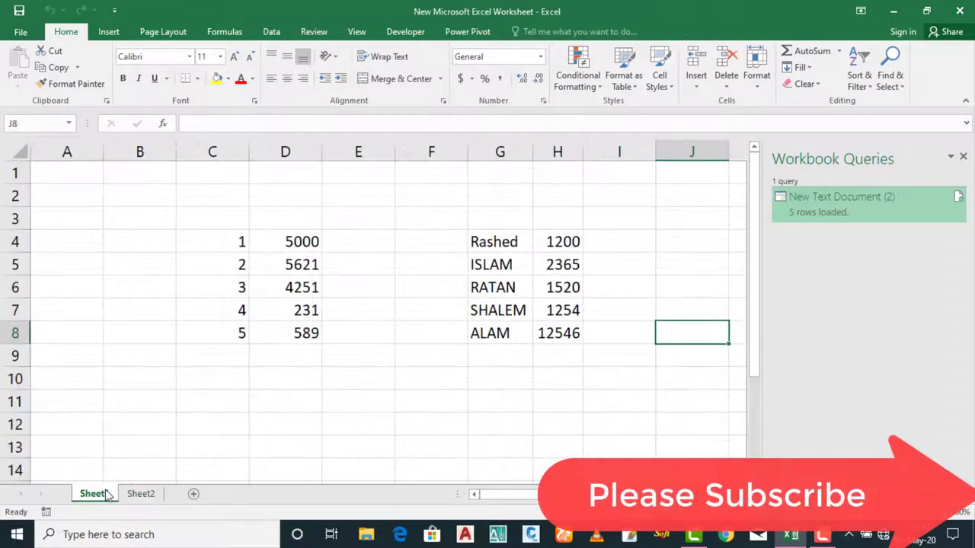
click(143, 495)
click(97, 249)
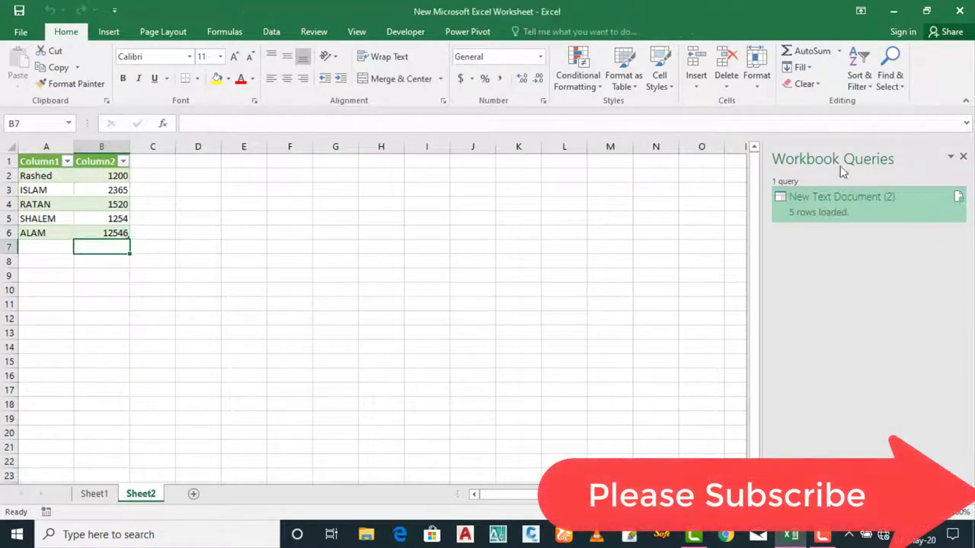
- Close the Workbook Queries pane, return to Sheet1, and open the Data tab
click(963, 158)
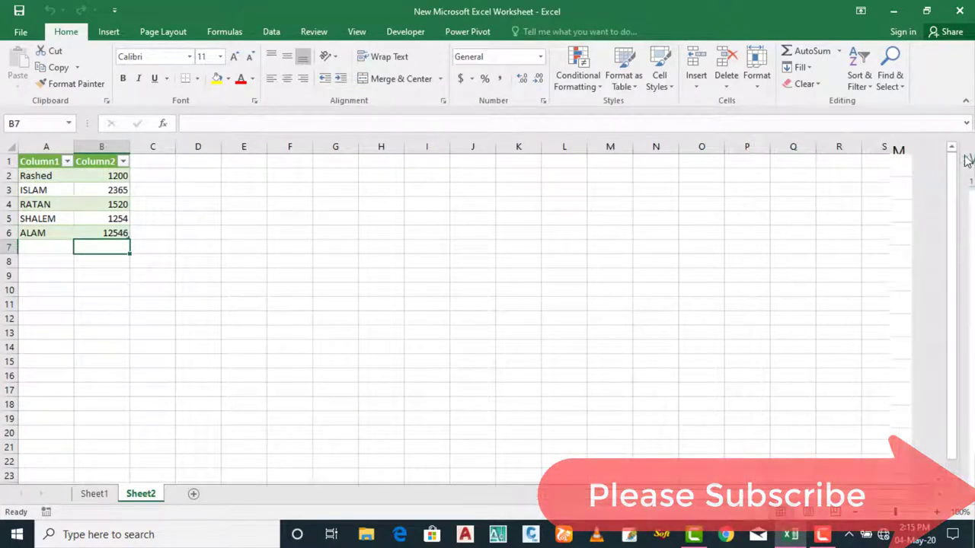
click(93, 495)
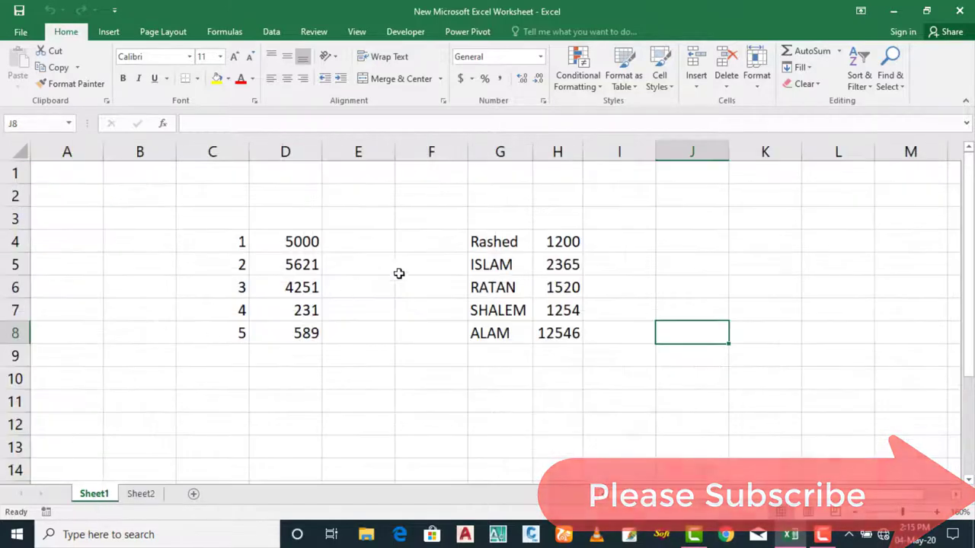
click(547, 287)
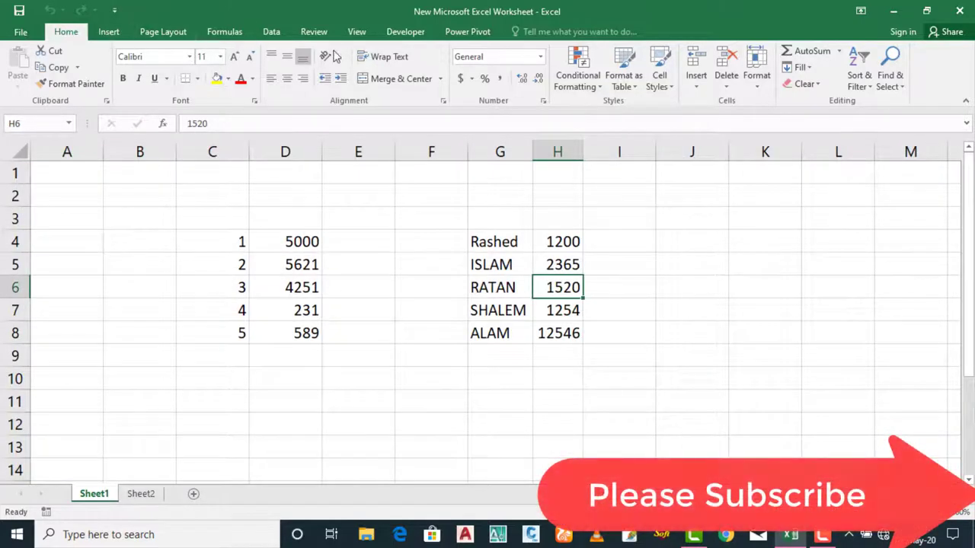
click(275, 32)
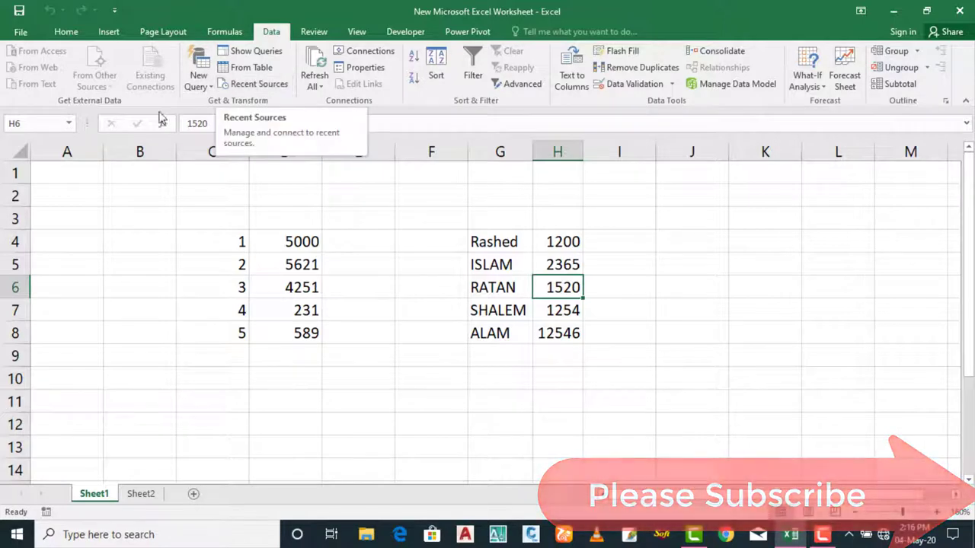
click(231, 267)
click(488, 265)
click(134, 167)
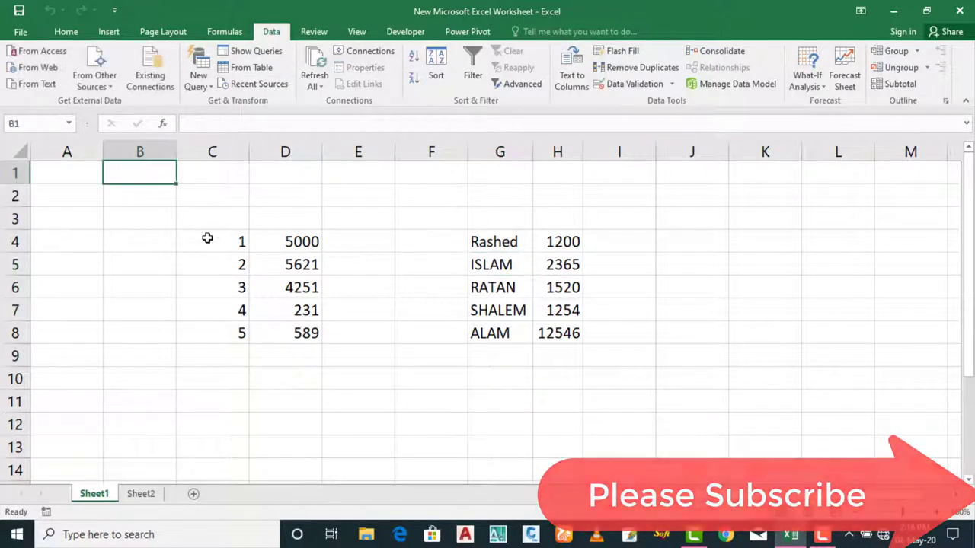
click(263, 242)
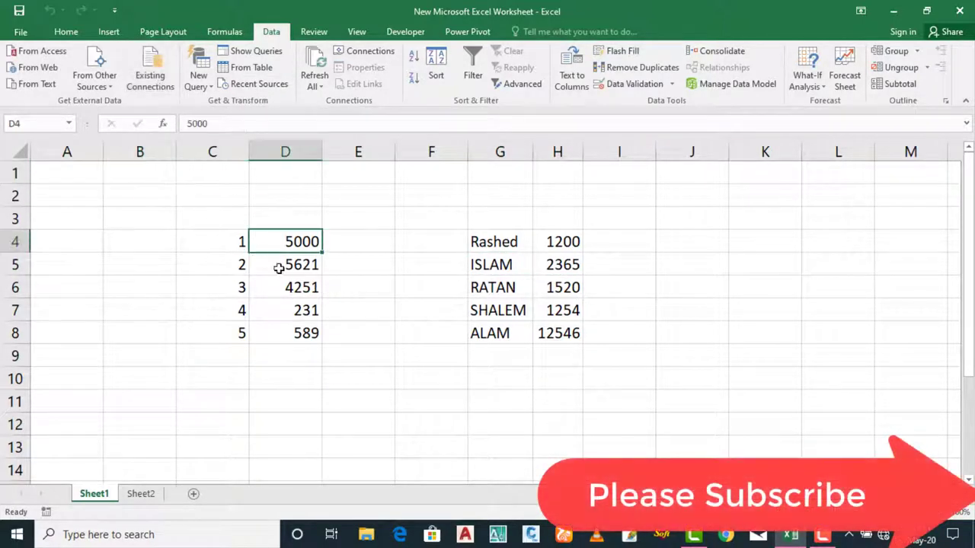
click(354, 308)
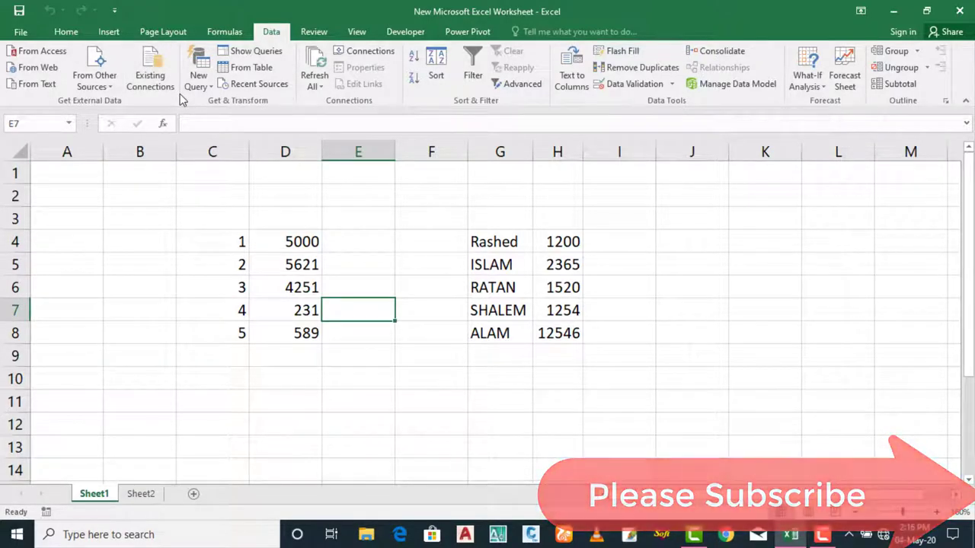
click(210, 88)
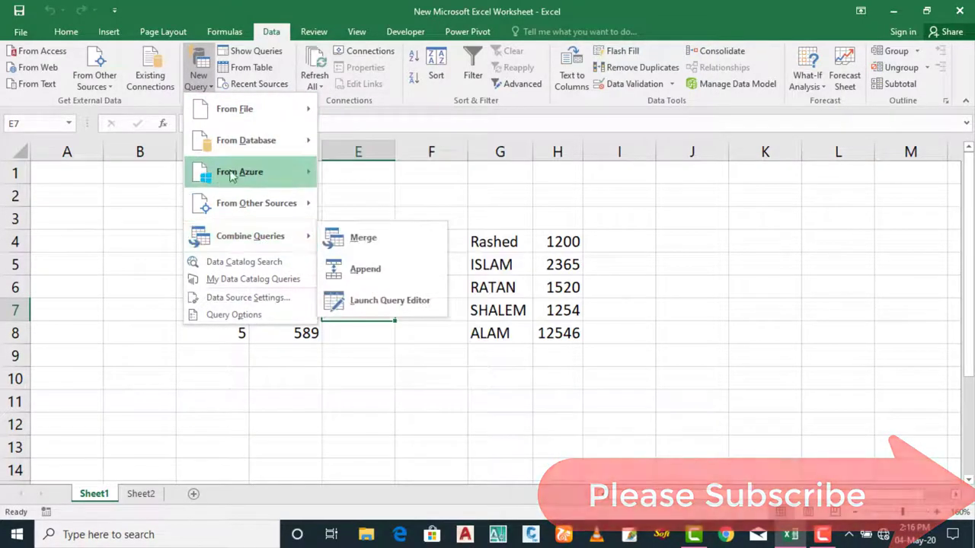
mouse_move(263, 104)
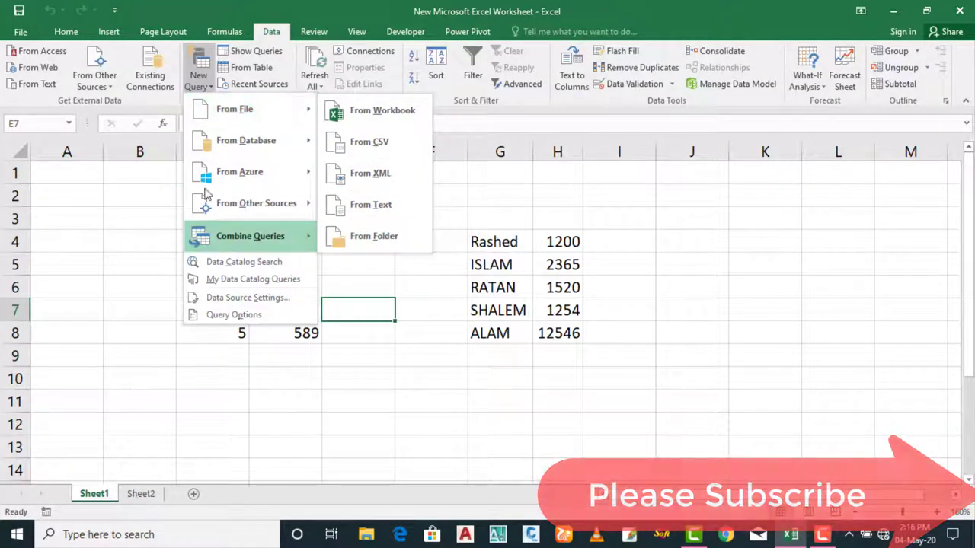
mouse_move(229, 143)
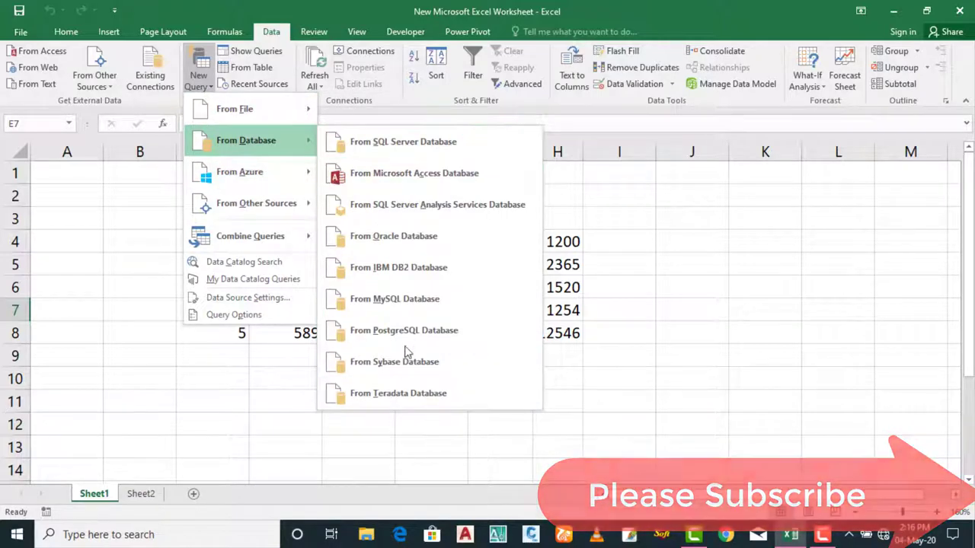
mouse_move(303, 242)
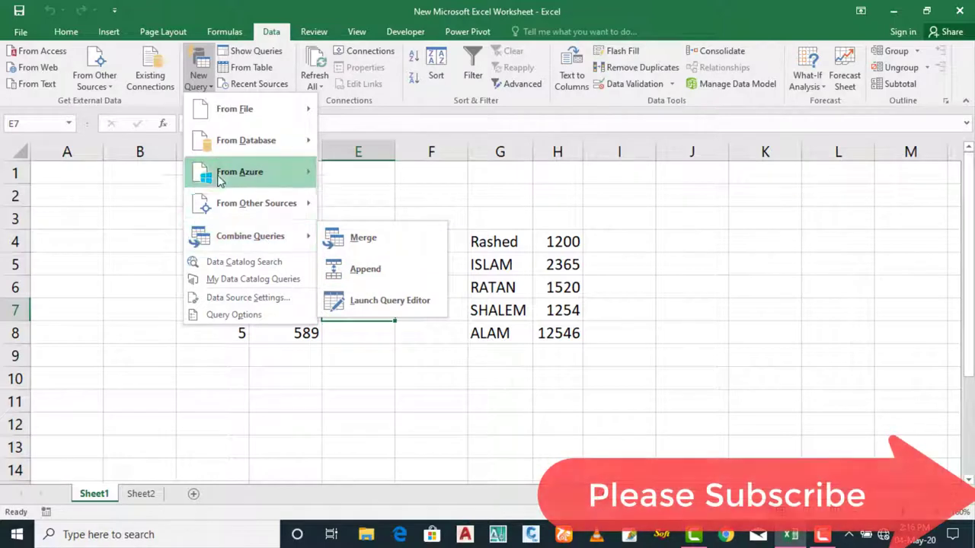
mouse_move(268, 113)
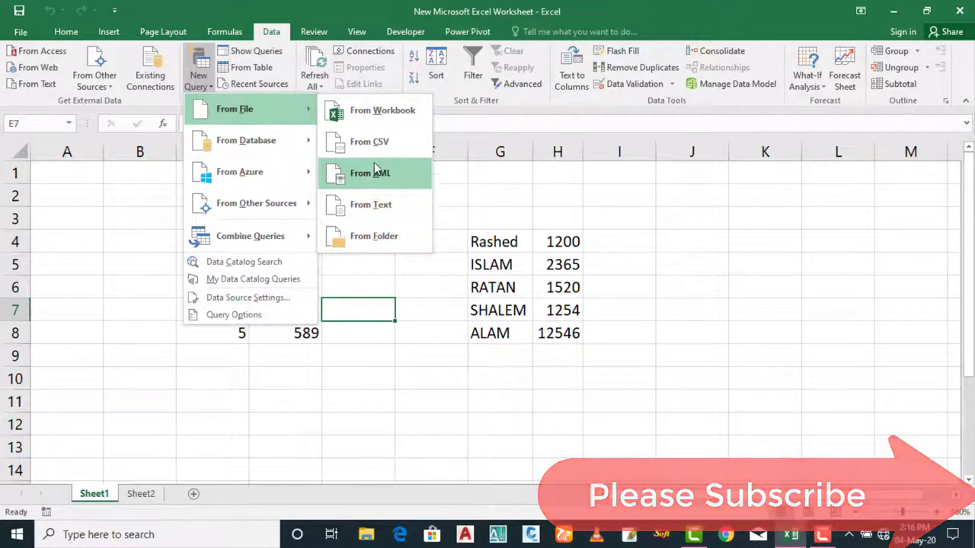
click(76, 186)
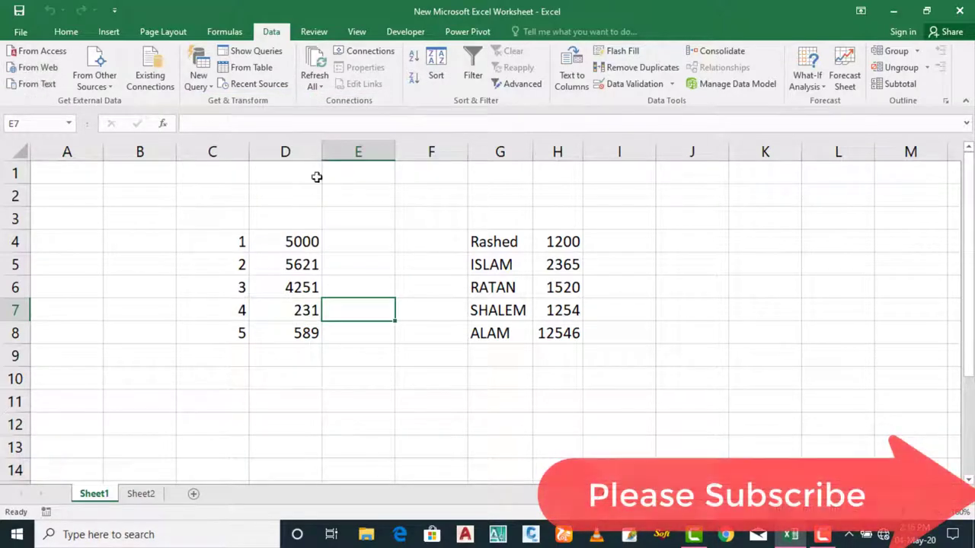
click(198, 78)
mouse_move(312, 110)
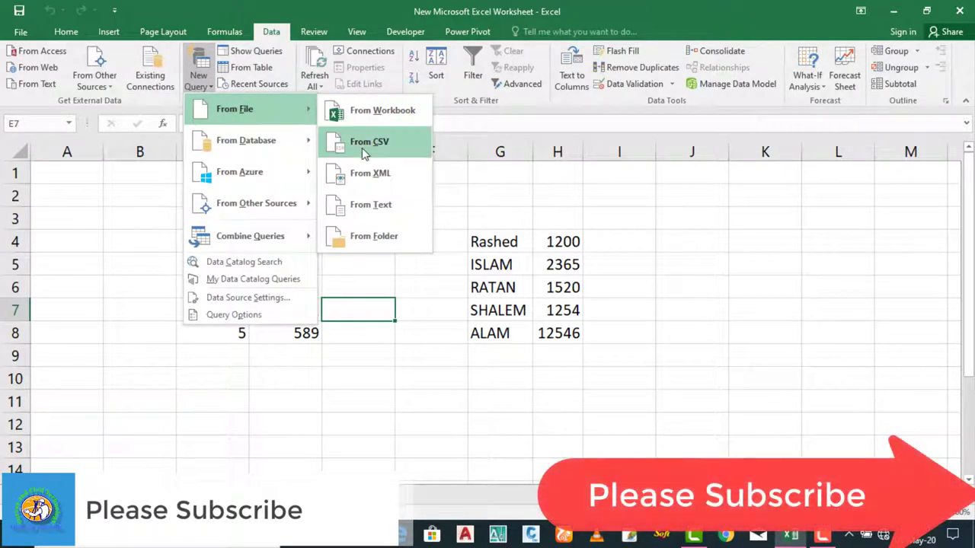
click(298, 452)
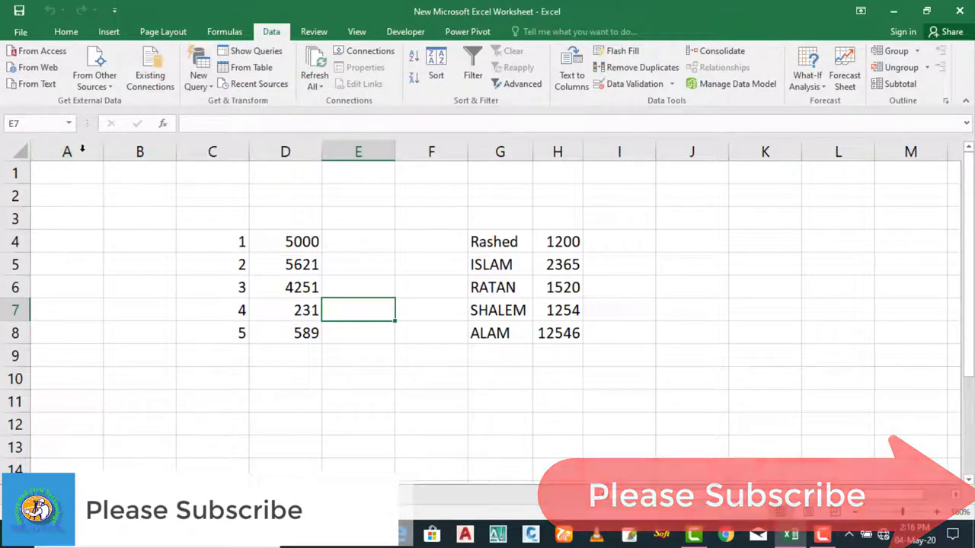
click(404, 309)
- Select G4:H8, use Show Queries, and pick the New Text Document (2) query to reach Sheet2
click(365, 341)
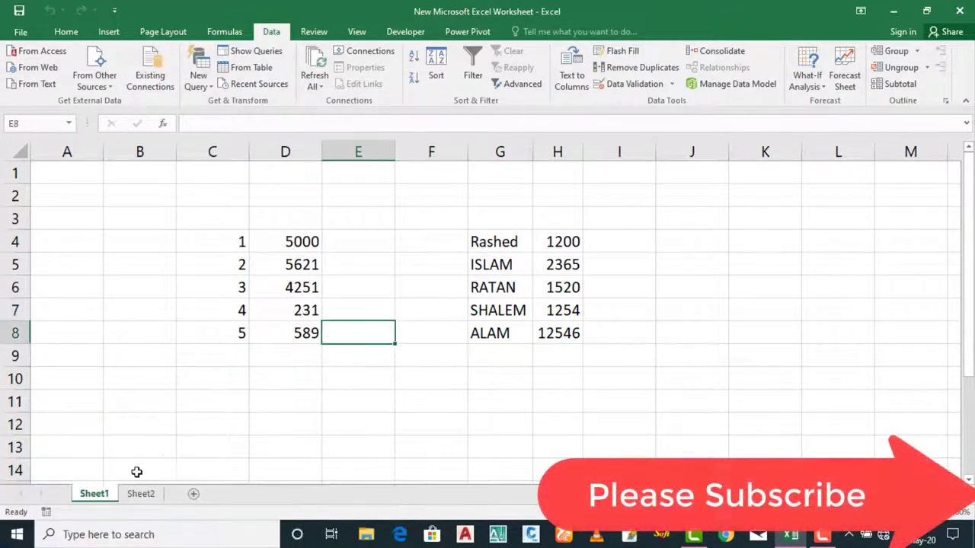
click(452, 347)
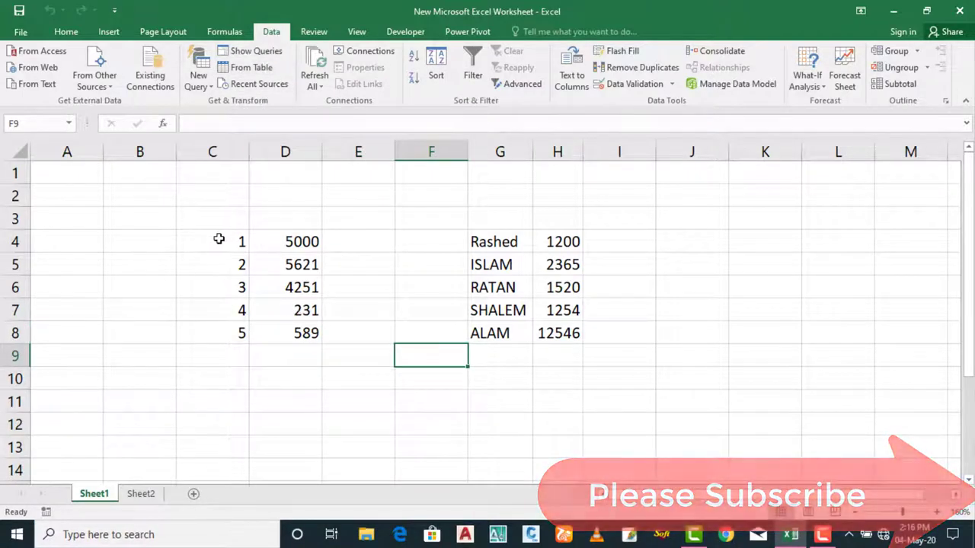
drag(482, 240, 579, 335)
click(256, 52)
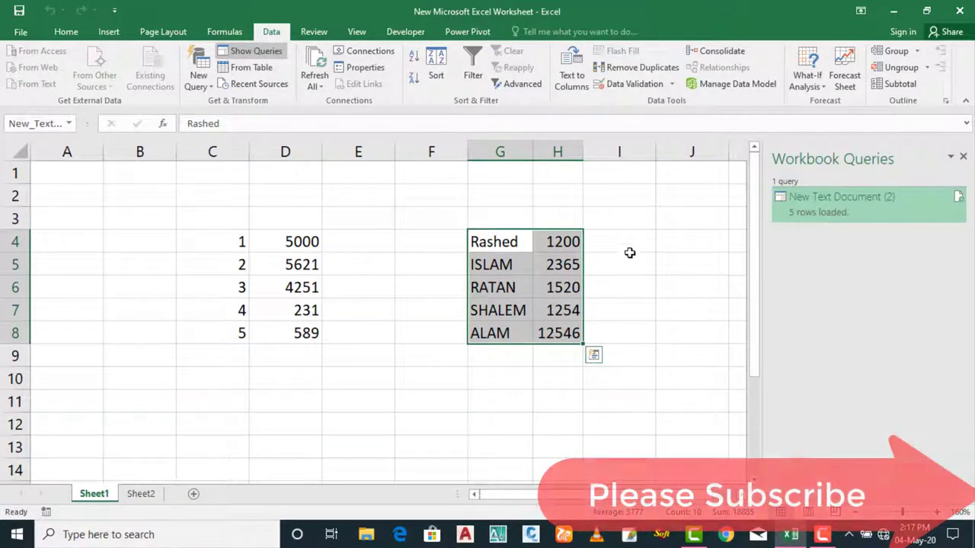
mouse_move(838, 210)
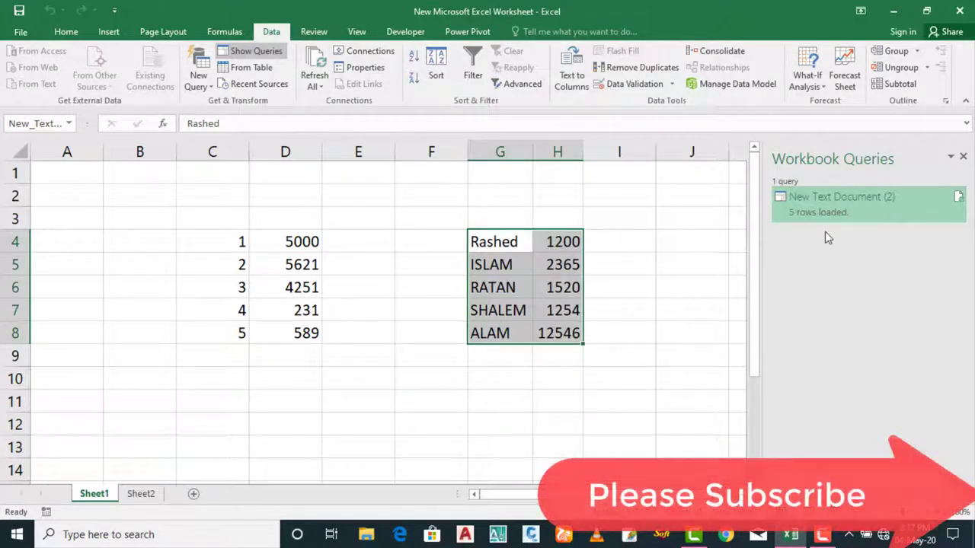
click(829, 202)
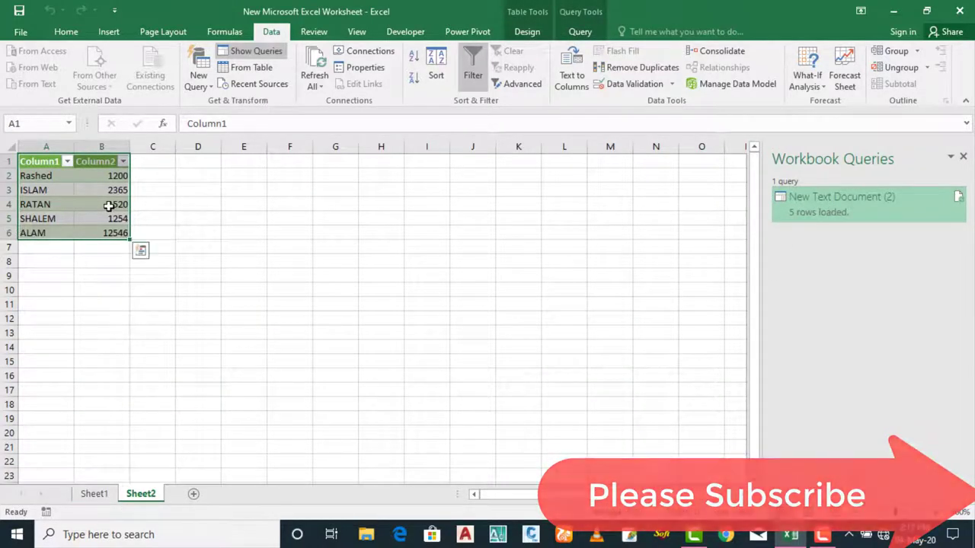
- Filter Column2 to hide the row with the amount 1200
click(122, 162)
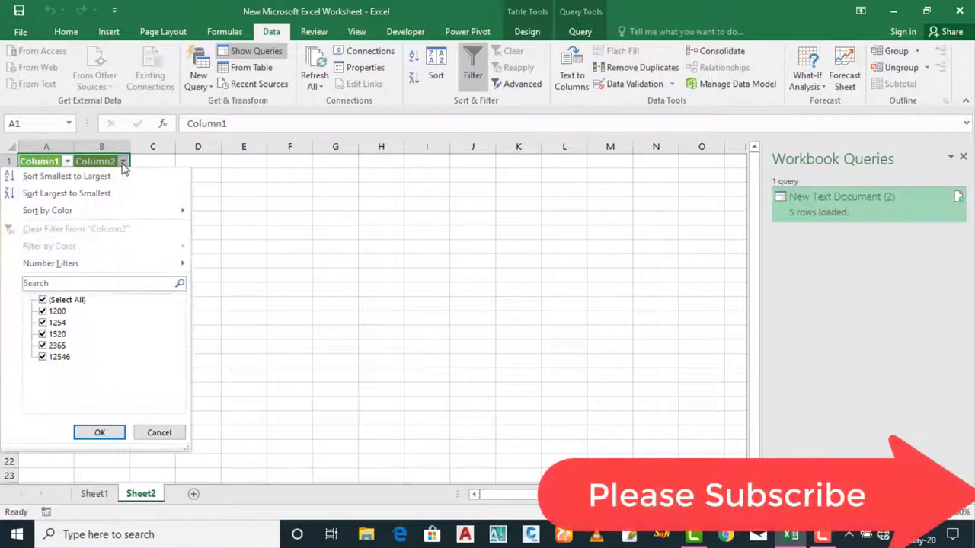
click(45, 314)
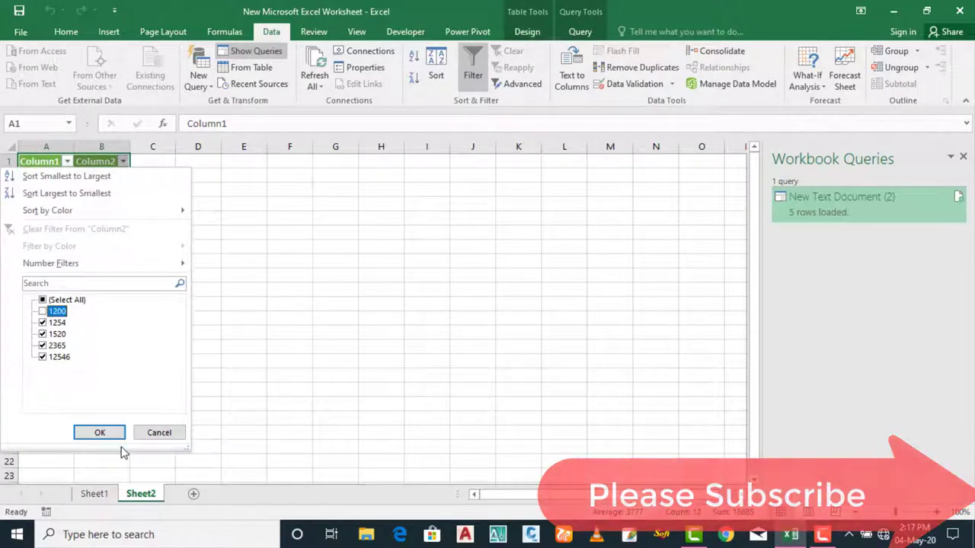
click(99, 433)
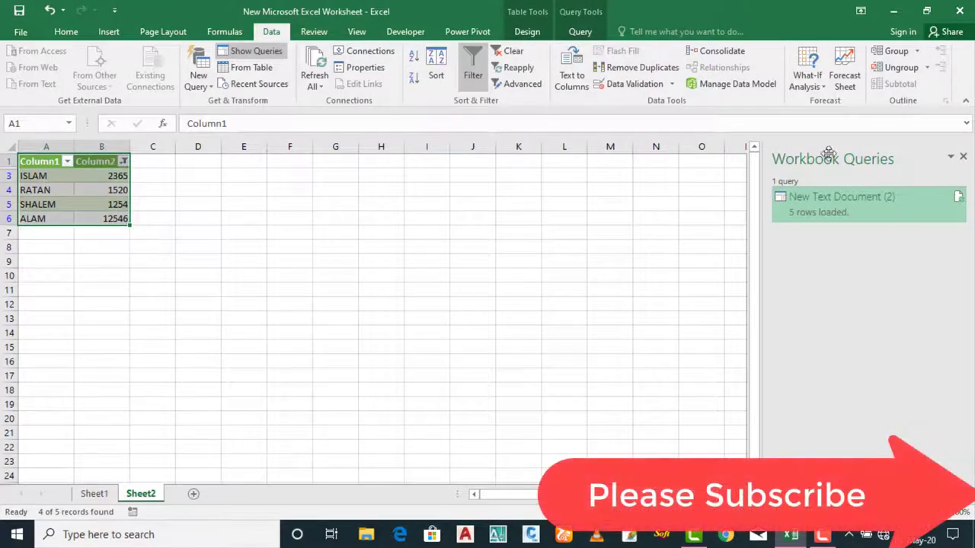
- Close the Workbook Queries pane and return to Sheet1 with nothing selected
click(964, 158)
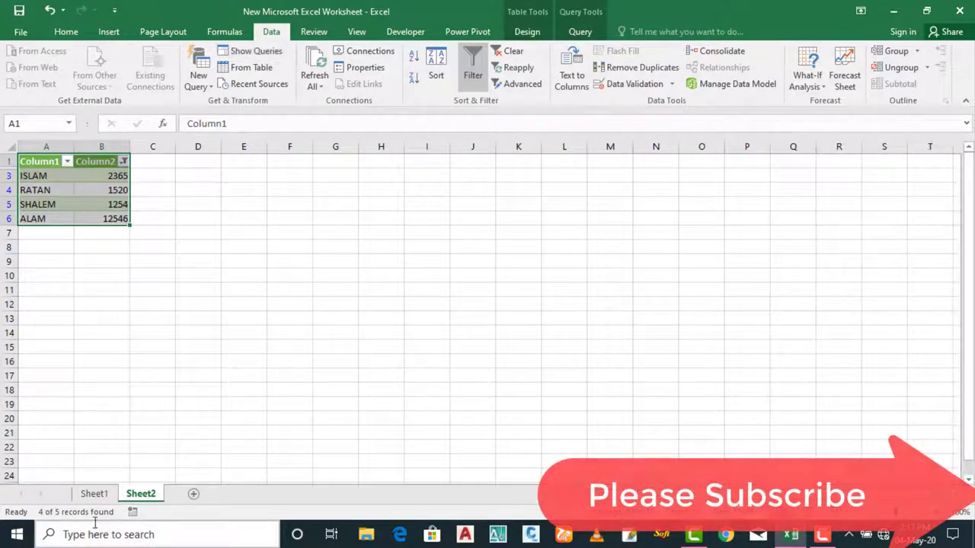
click(95, 493)
click(632, 354)
click(441, 381)
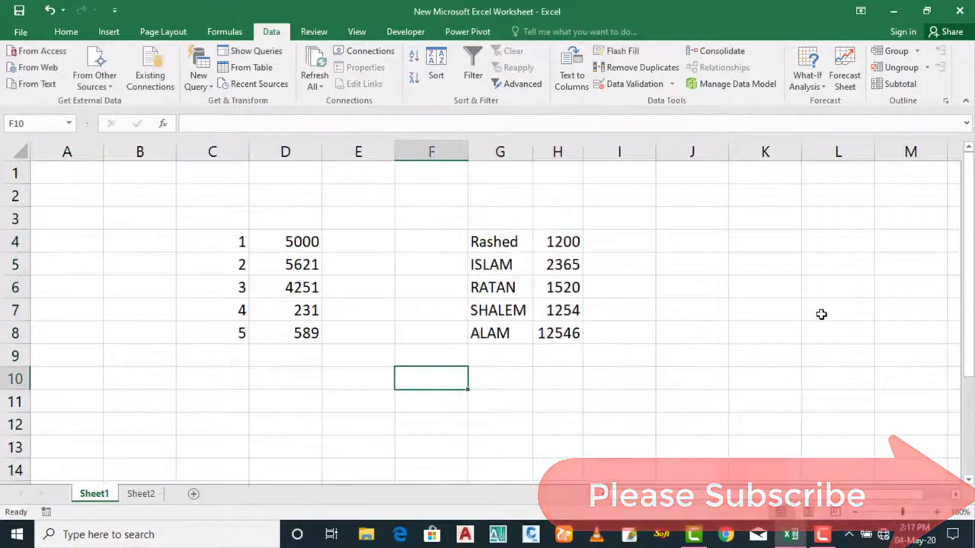
click(821, 316)
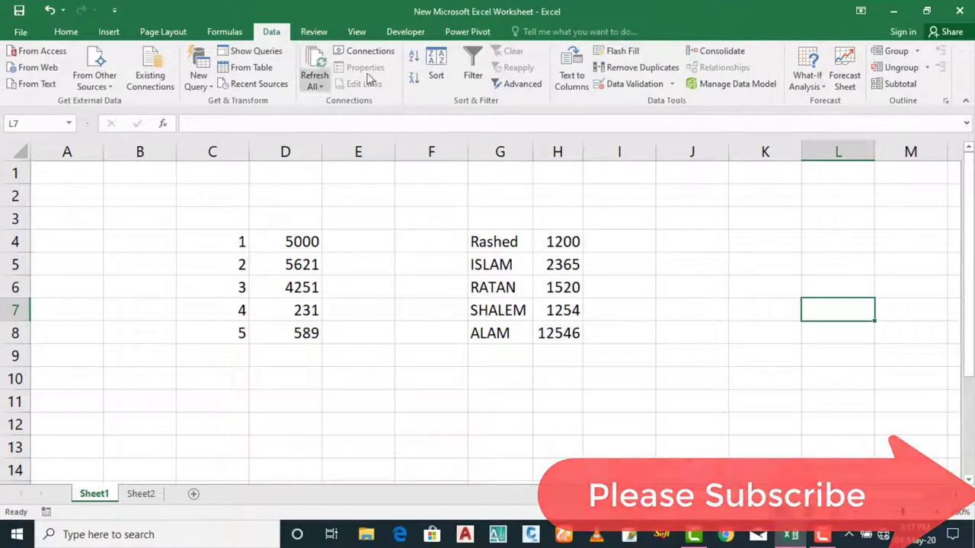
click(592, 313)
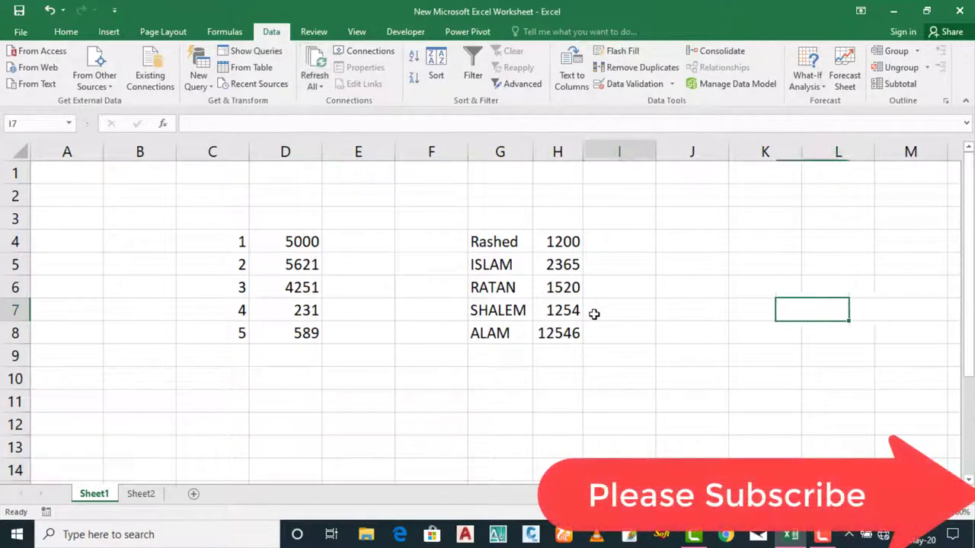
click(550, 333)
click(596, 335)
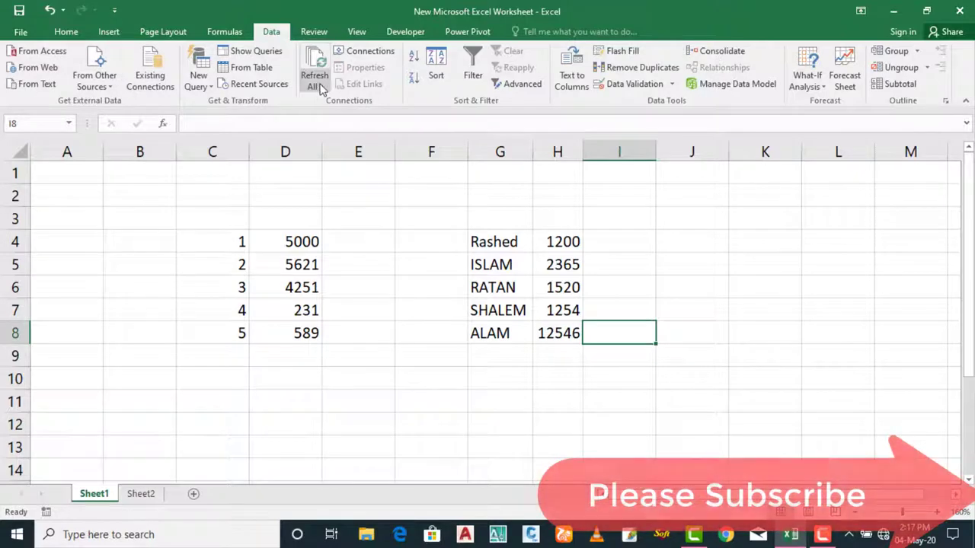
click(312, 88)
click(335, 102)
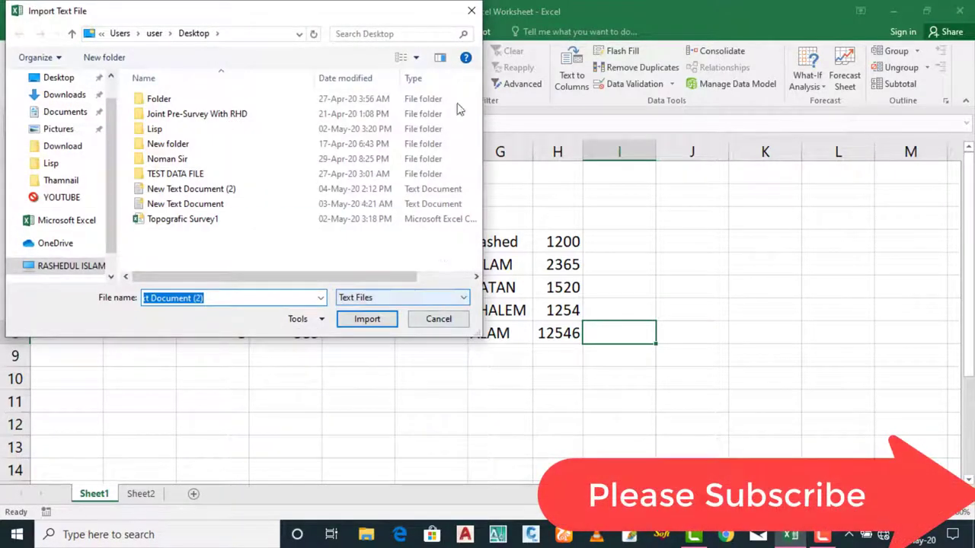
click(470, 10)
click(522, 312)
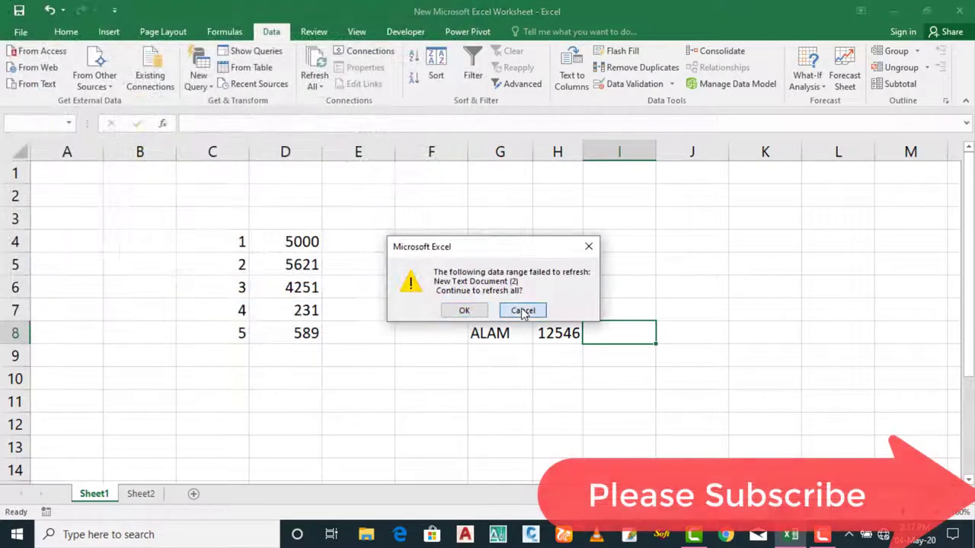
key(Left)
key(Up)
key(Up)
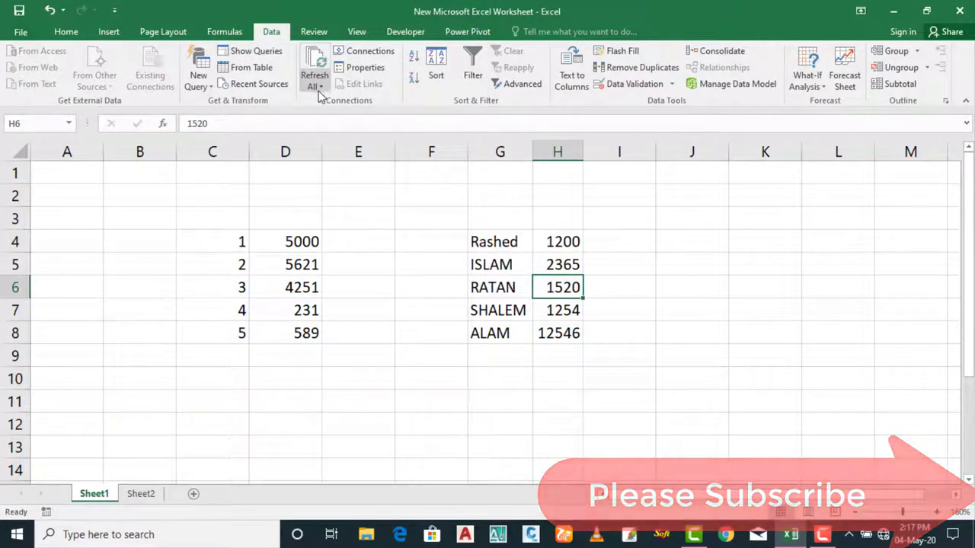
- In New Text Document (2), replace the first-line name Rashed with A, then save and close Notepad
click(901, 15)
double_click(637, 130)
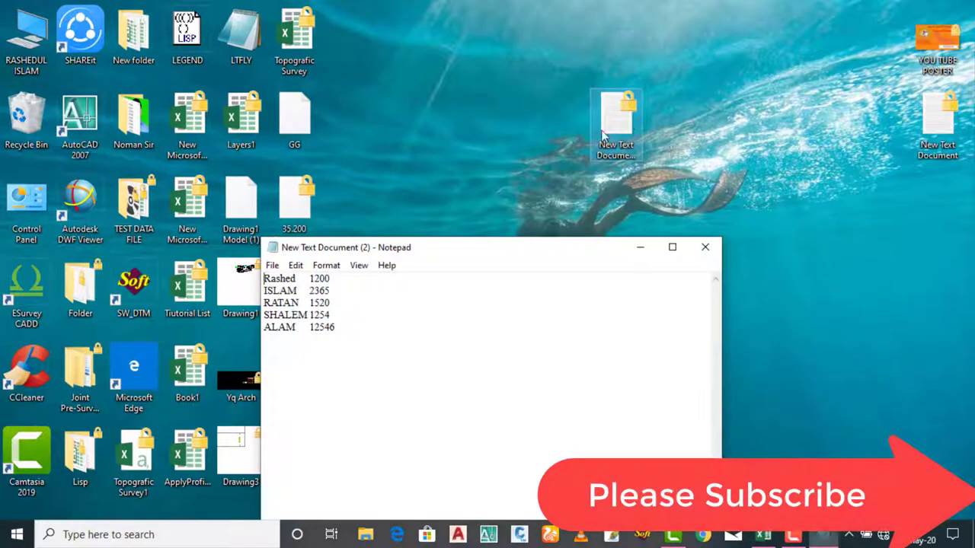
drag(295, 280, 264, 279)
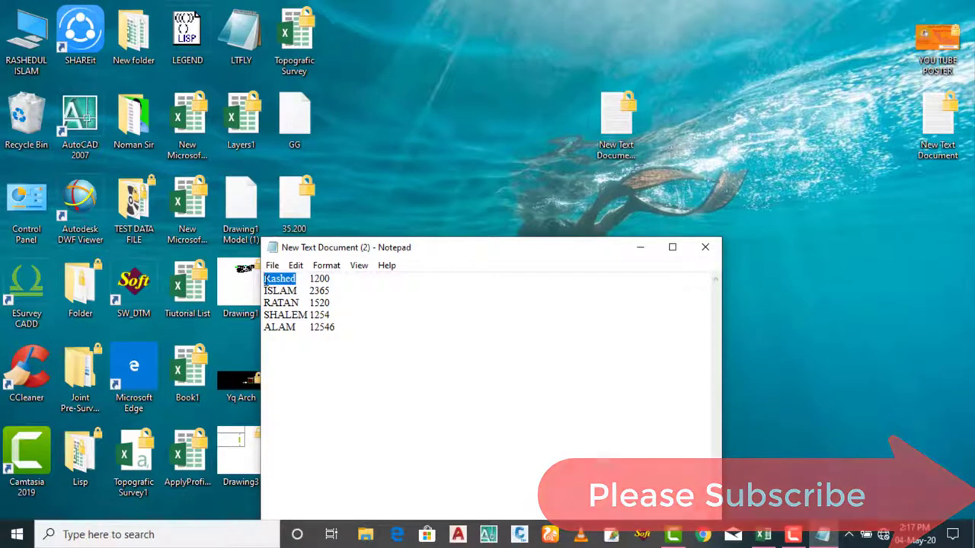
text(A)
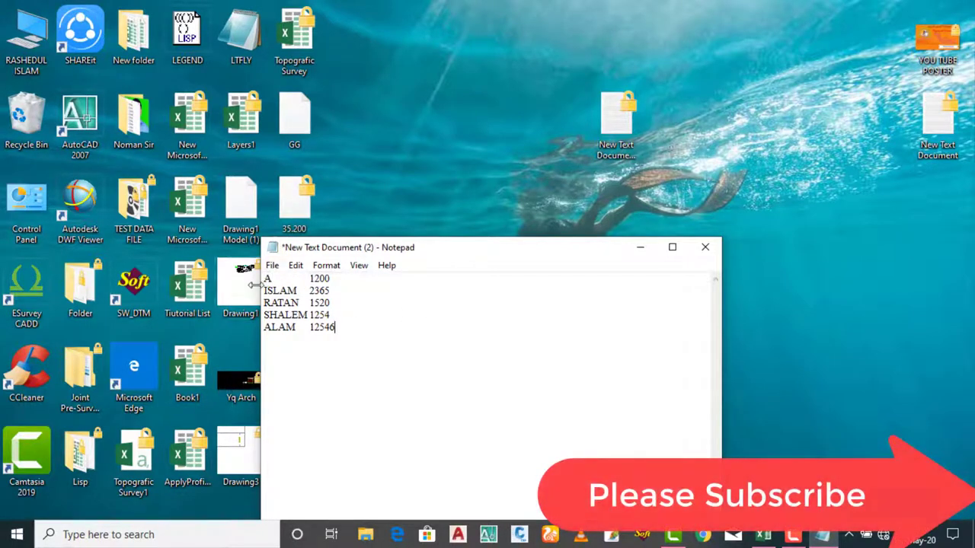
click(272, 265)
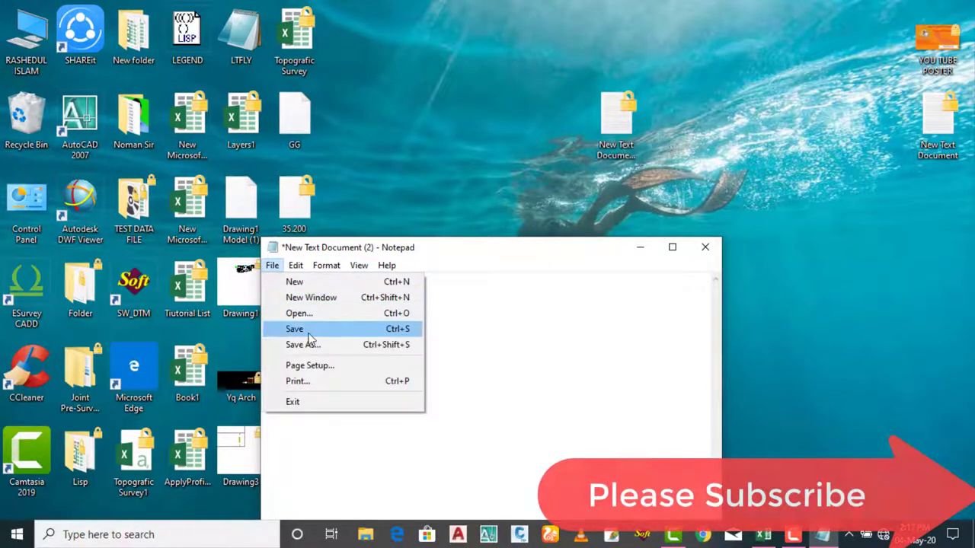
click(308, 330)
click(705, 248)
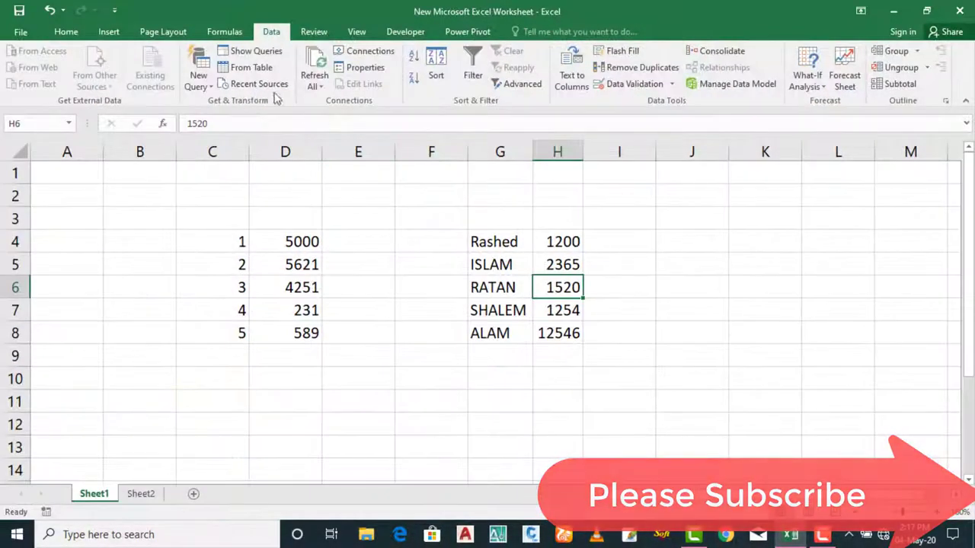
- Refresh All and re-import New Text Document (2) as the text source
click(314, 63)
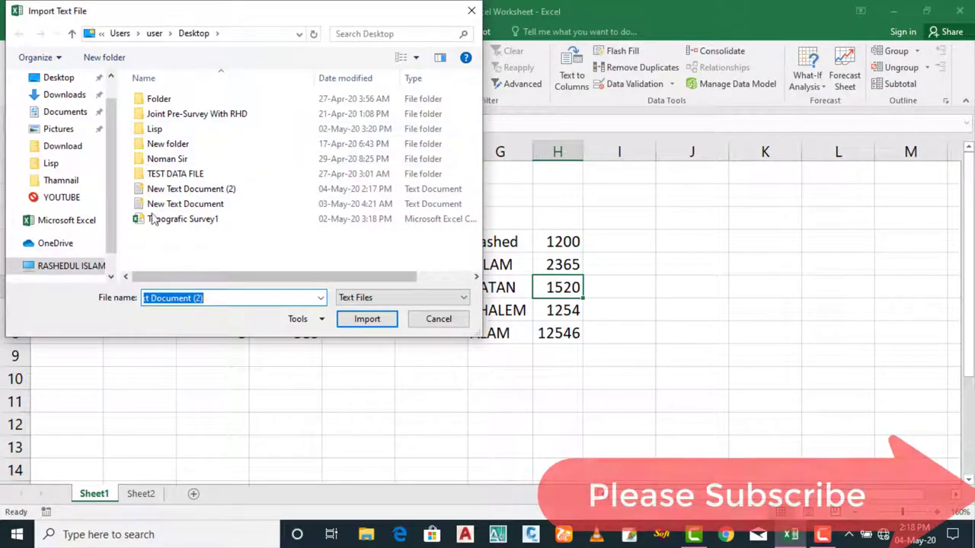
click(199, 190)
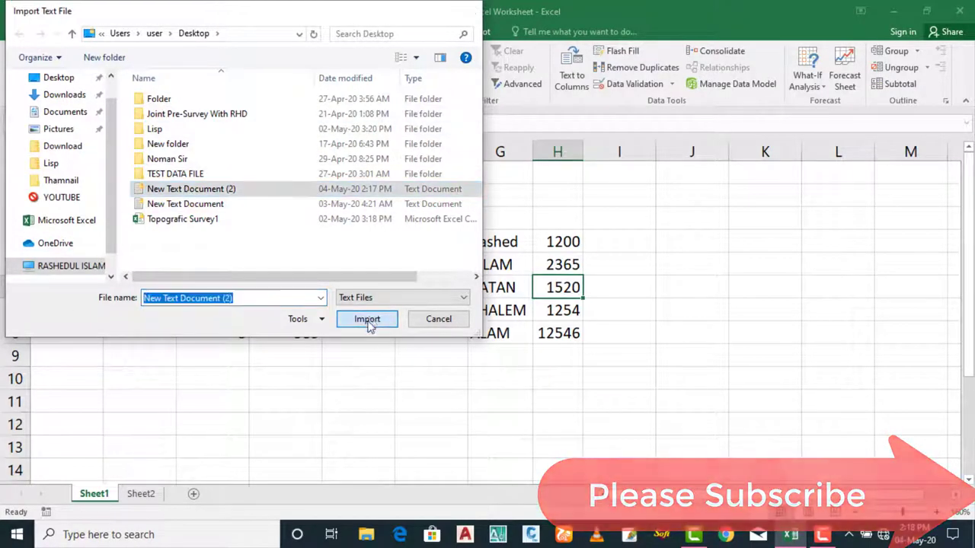
click(367, 319)
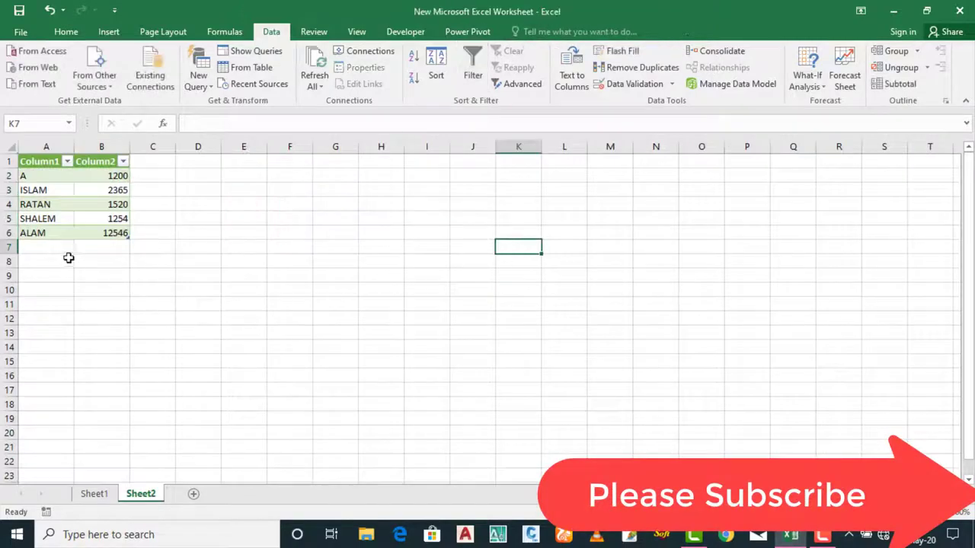
- Permanently delete the Sheet2 worksheet
click(103, 494)
click(139, 492)
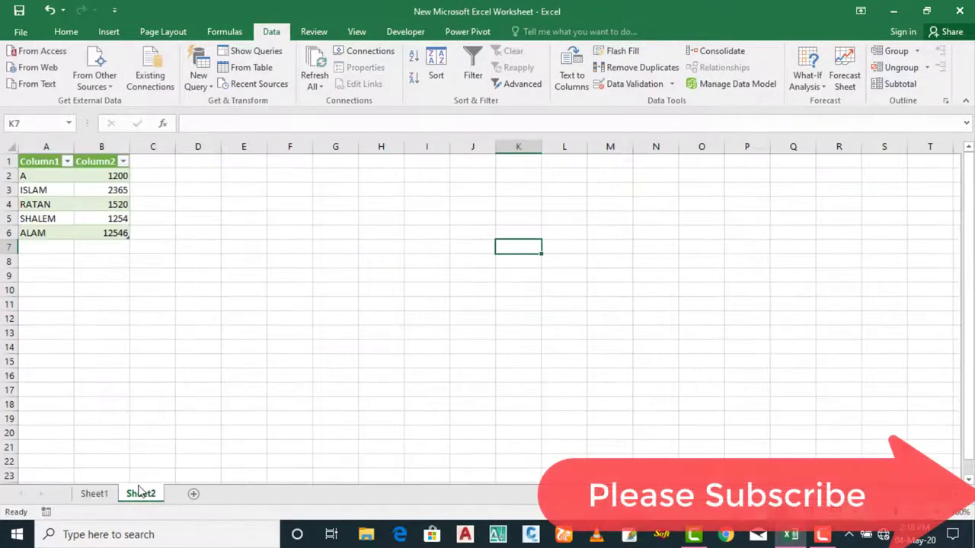
right_click(139, 493)
click(175, 335)
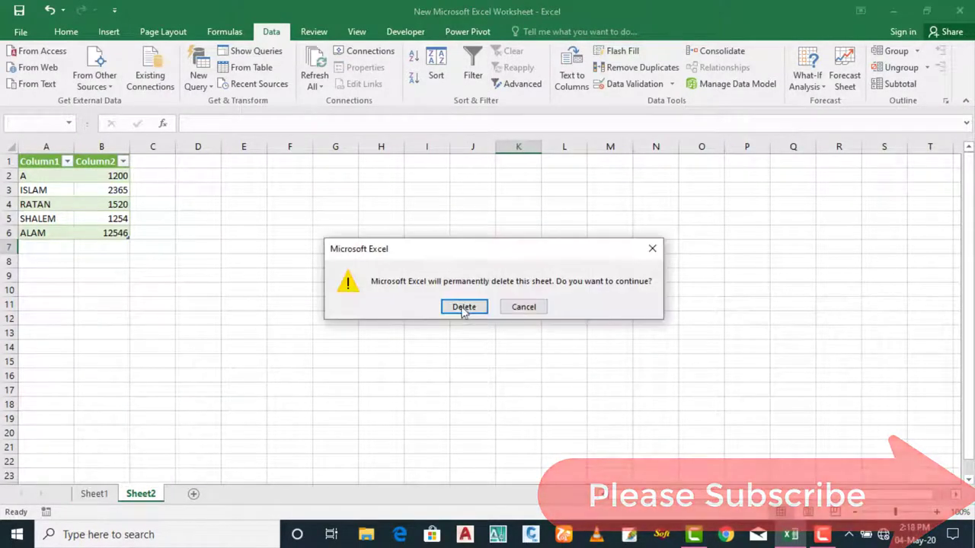
click(464, 308)
- Select the names G4:G8, the values H4:H8 and the whole table G4:H8 on Sheet1
click(552, 317)
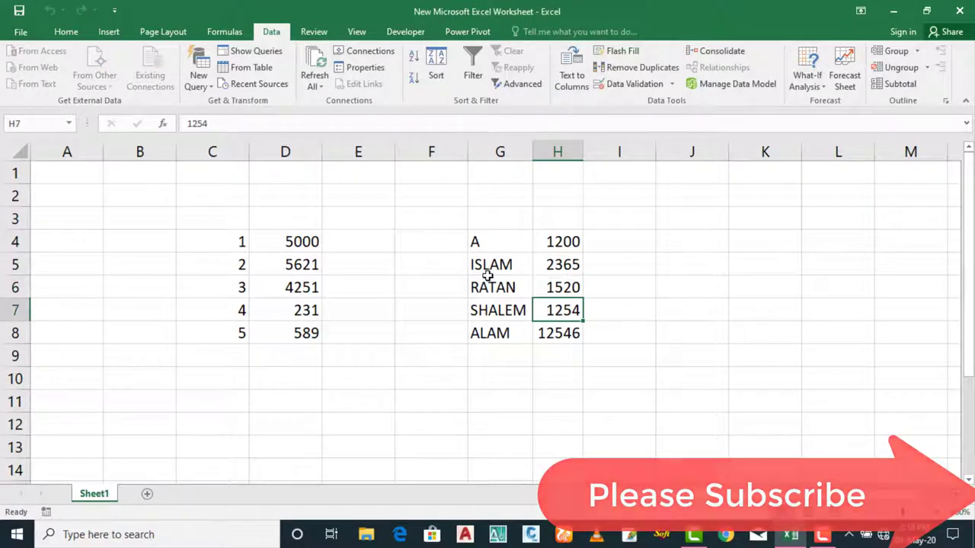
click(474, 242)
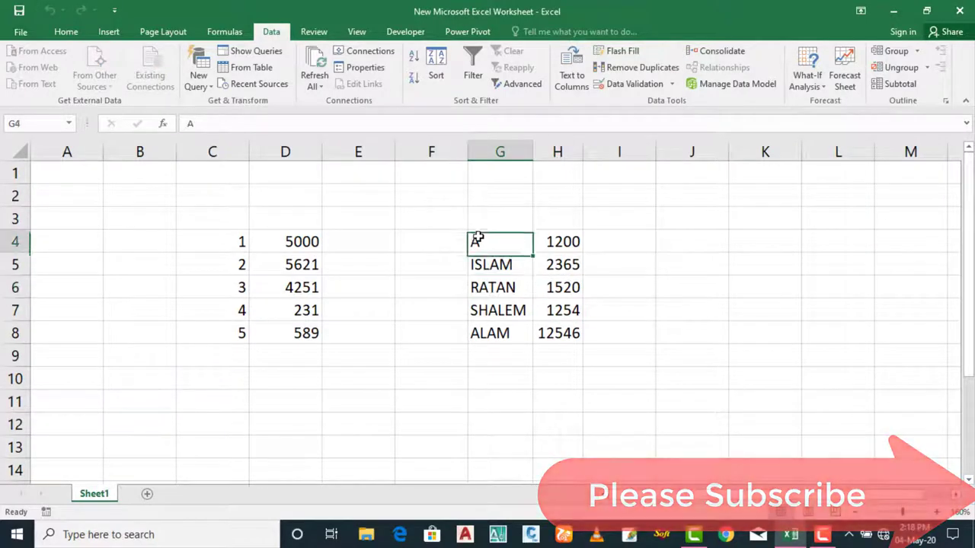
click(490, 282)
drag(496, 244, 501, 333)
click(548, 326)
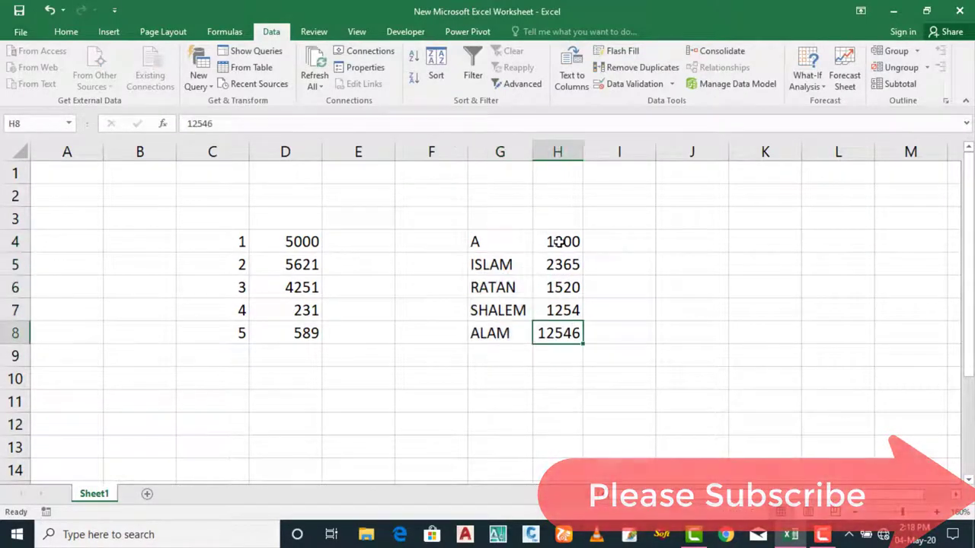
drag(560, 242, 564, 335)
click(459, 335)
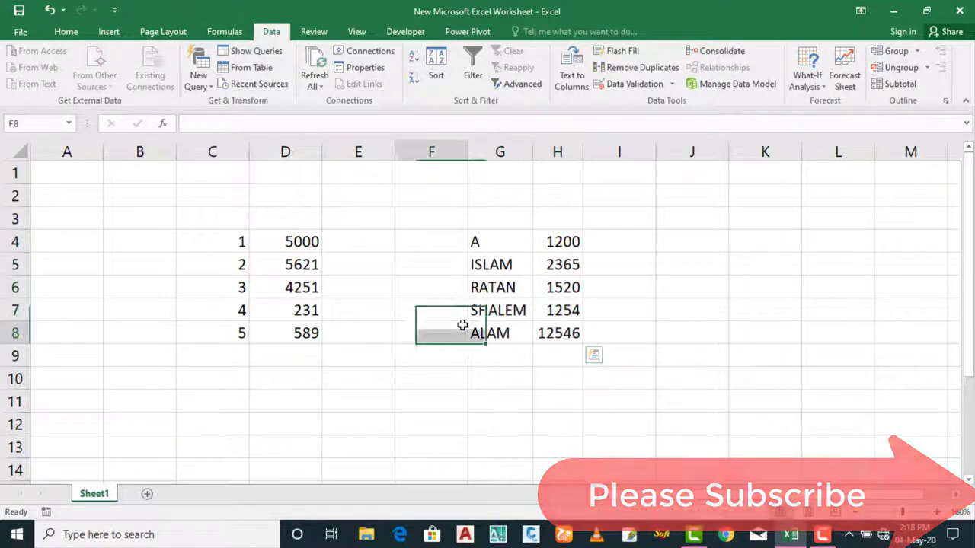
click(478, 329)
drag(479, 242, 485, 333)
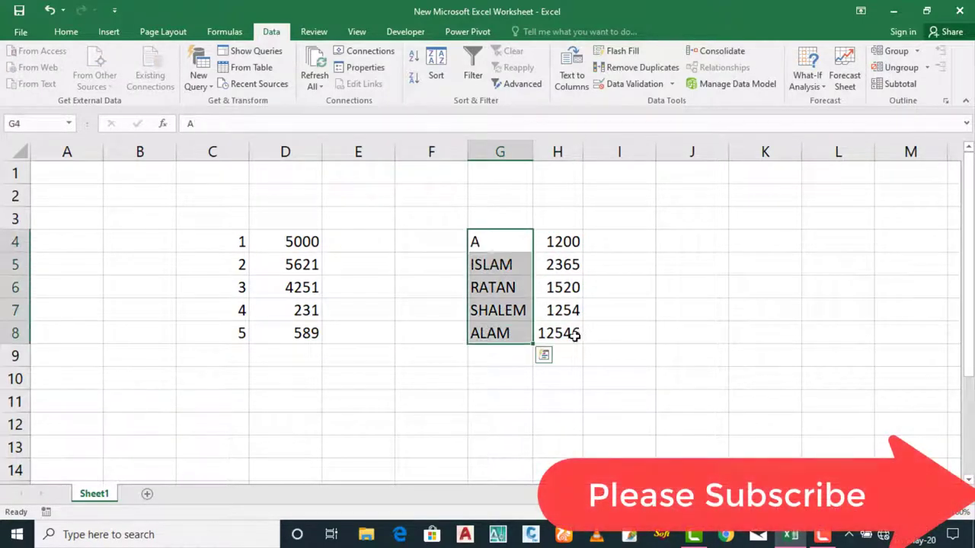
click(548, 333)
drag(560, 242, 563, 332)
drag(474, 241, 560, 337)
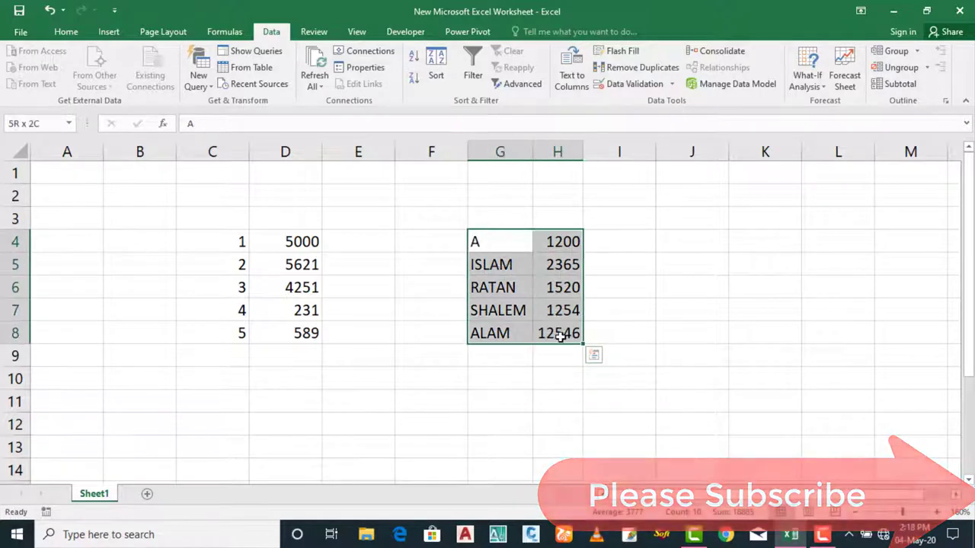
click(488, 308)
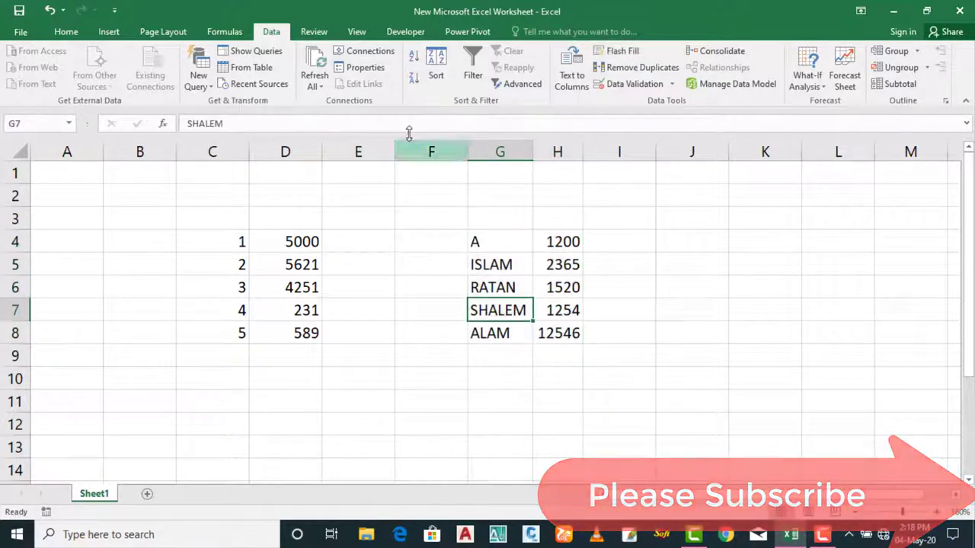
- Open the Connection Properties of New Text Document (2) from Workbook Connections
click(370, 51)
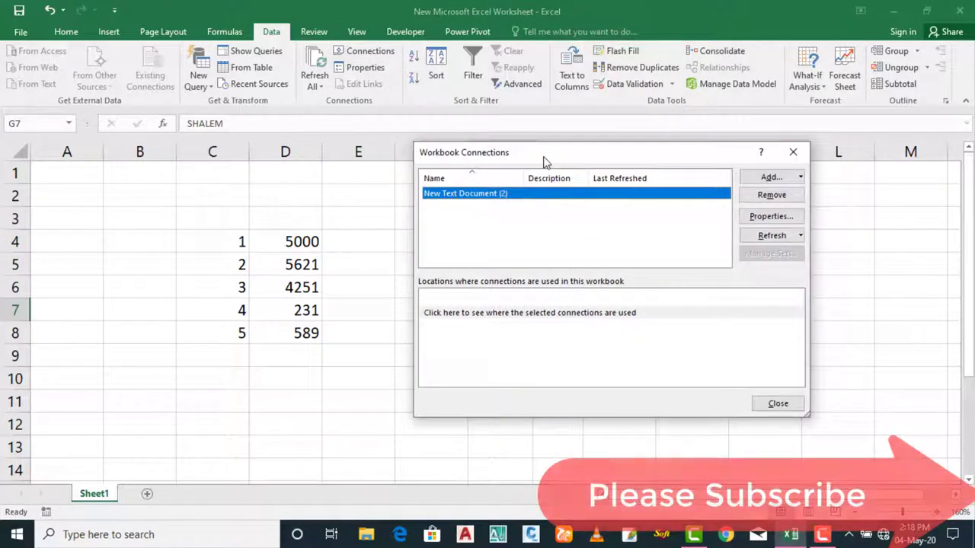
drag(544, 161, 179, 249)
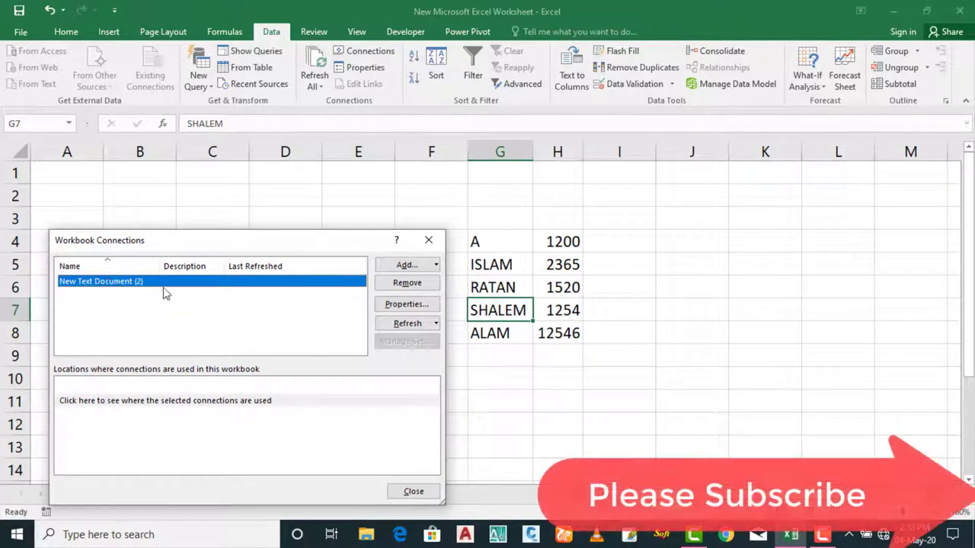
click(413, 307)
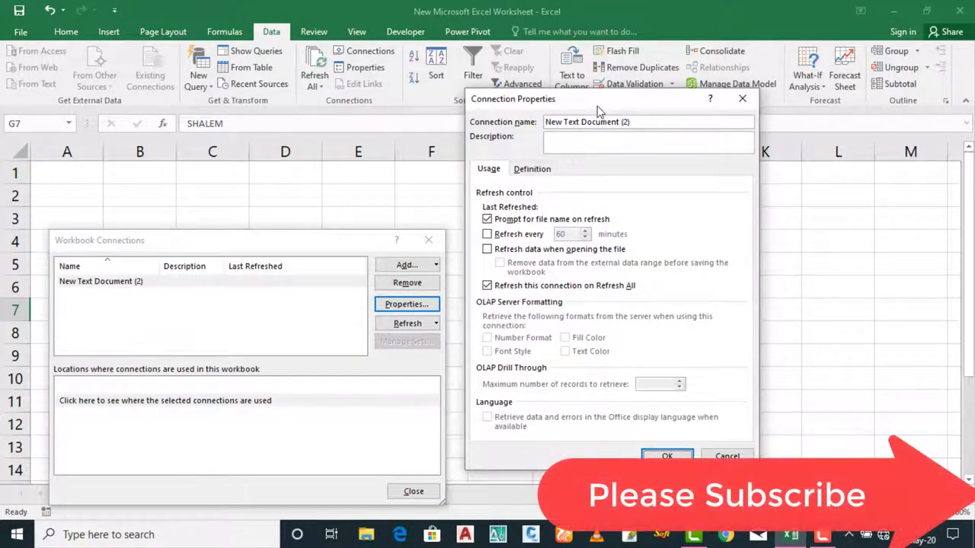
drag(598, 111, 196, 136)
click(117, 200)
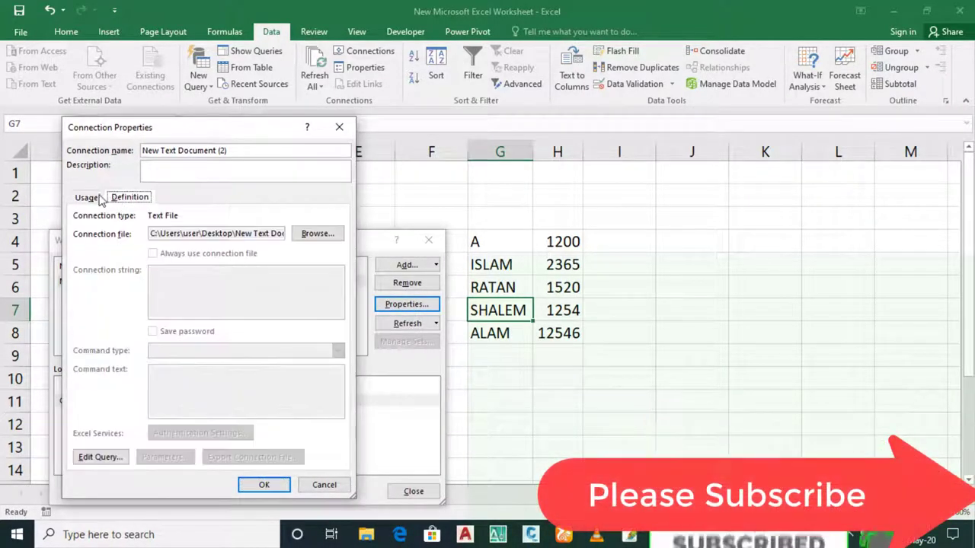
click(99, 199)
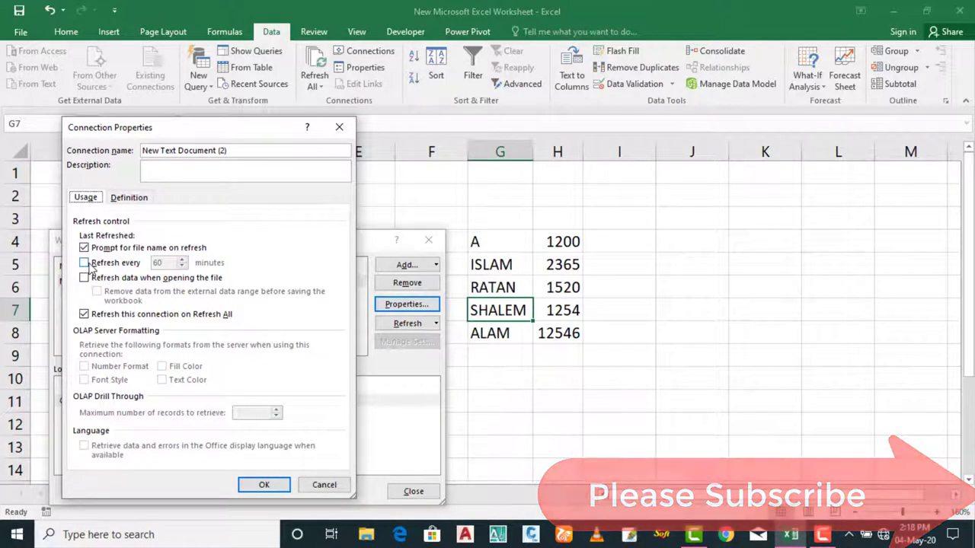
- Enable Refresh every with a 1-minute interval, replacing the invalid .5 value
click(85, 263)
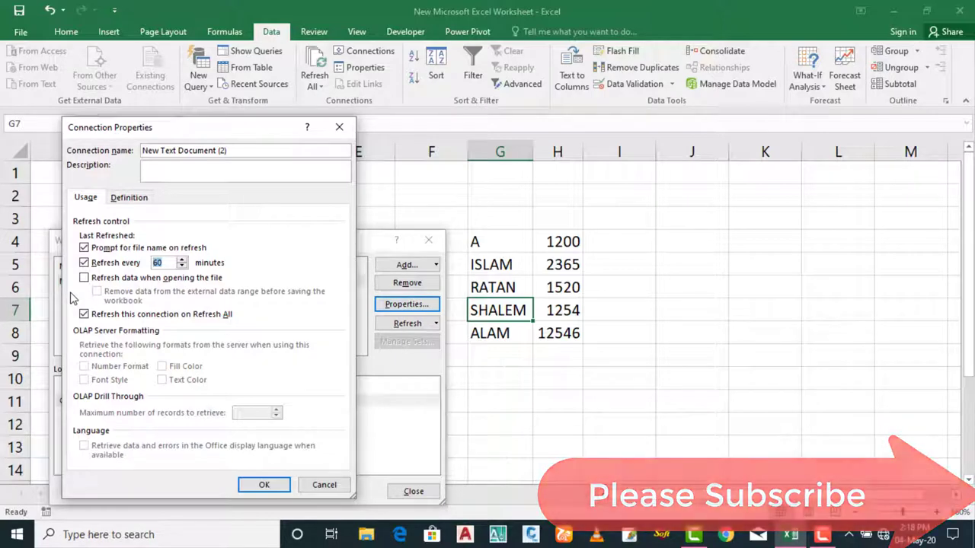
click(263, 487)
click(494, 308)
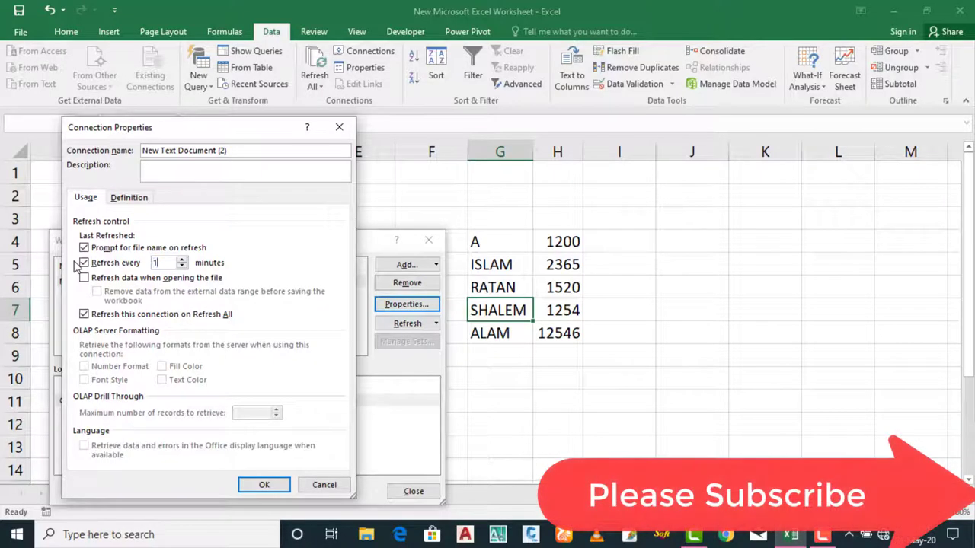
click(262, 485)
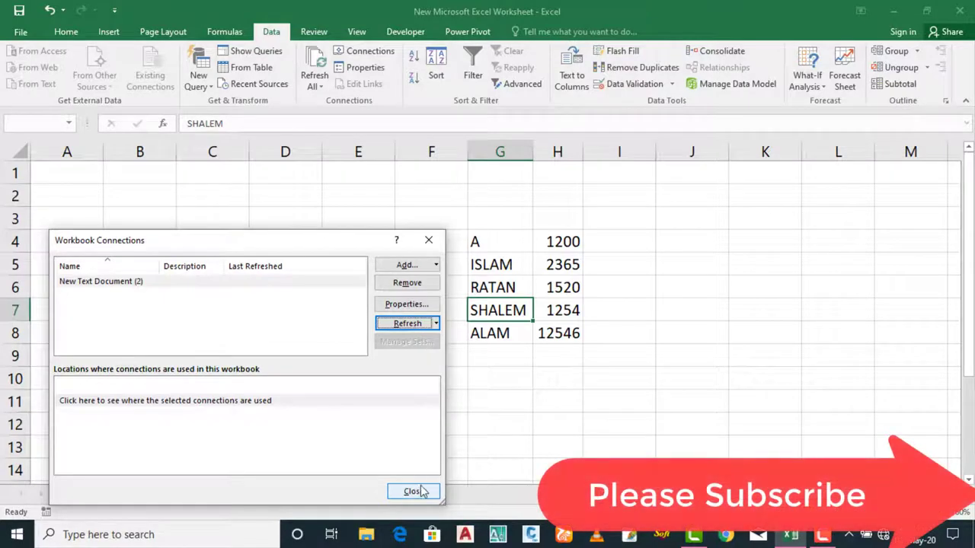
click(413, 491)
- Select cells around the name list, ending on SHALEM in G7
click(498, 332)
click(502, 284)
click(473, 379)
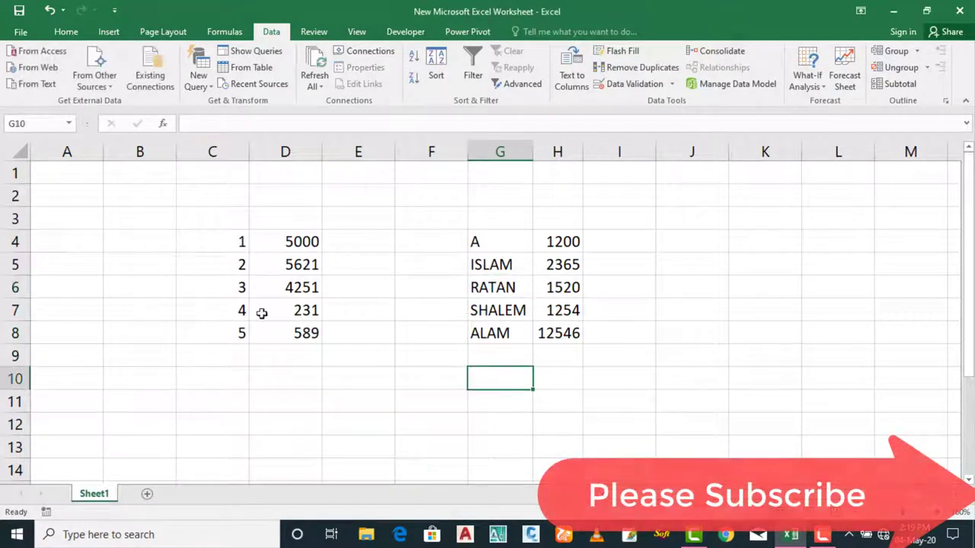
click(527, 314)
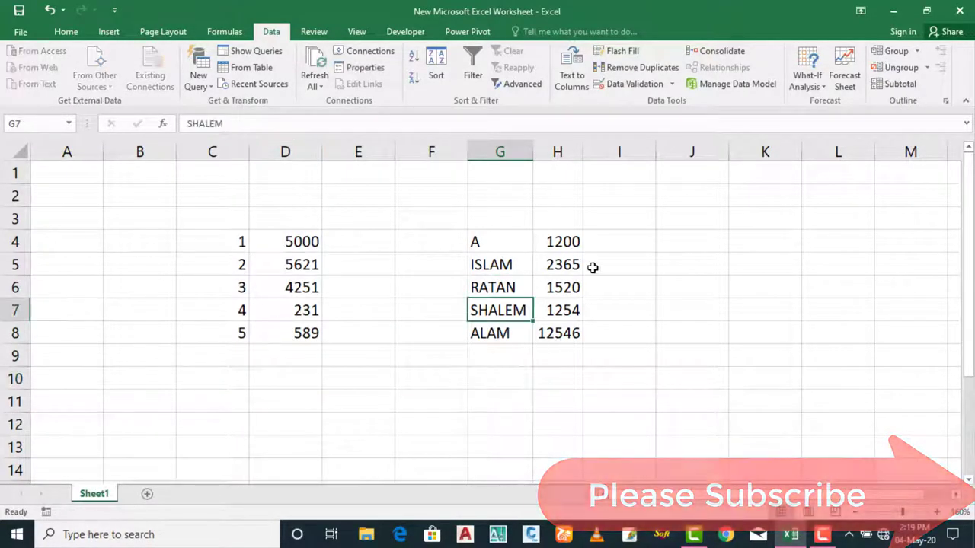
click(592, 267)
click(488, 307)
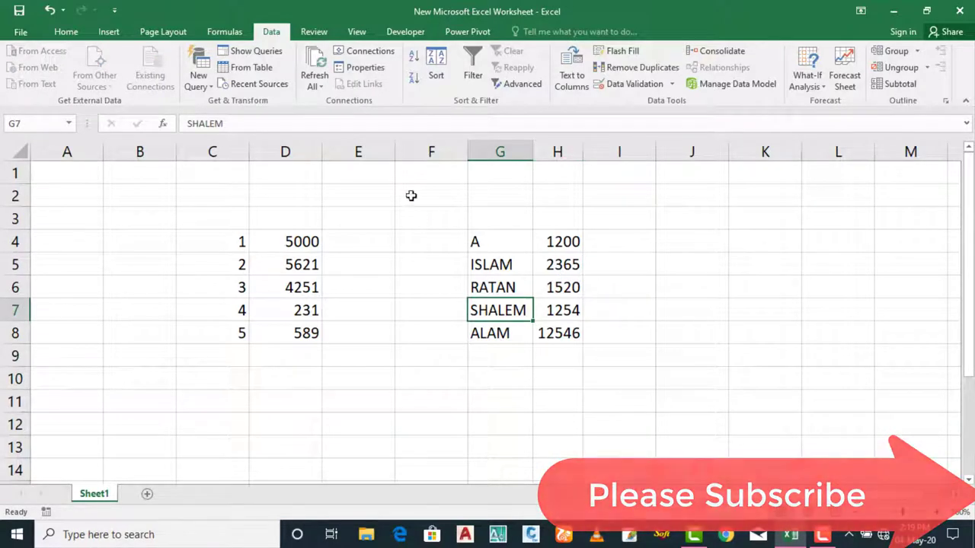
- Open and close the data range Properties and Workbook Connections without changes
click(363, 67)
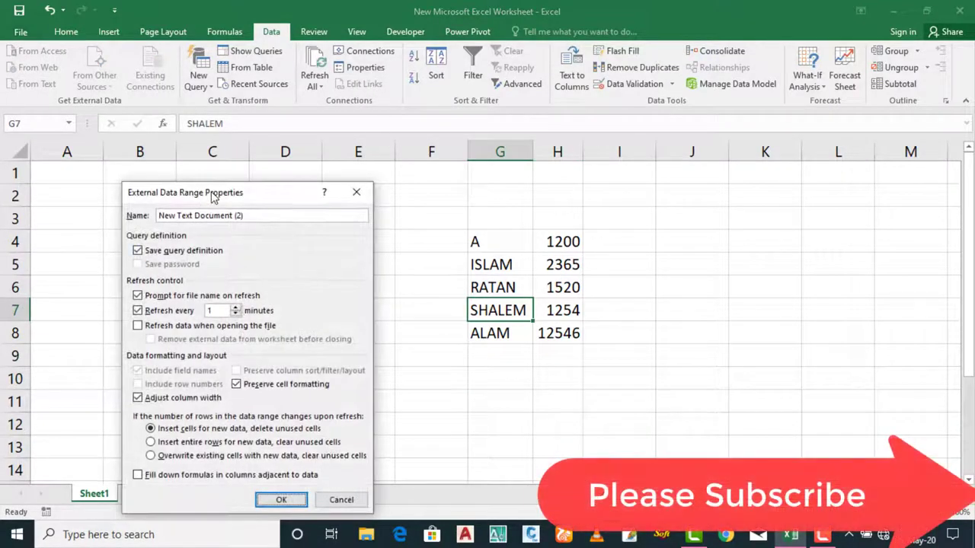
drag(214, 196, 212, 180)
click(356, 176)
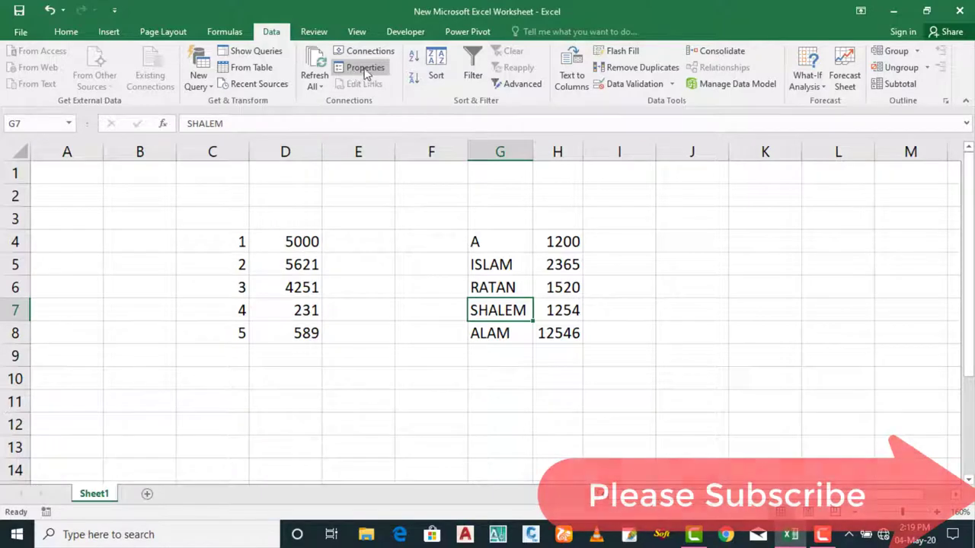
click(356, 51)
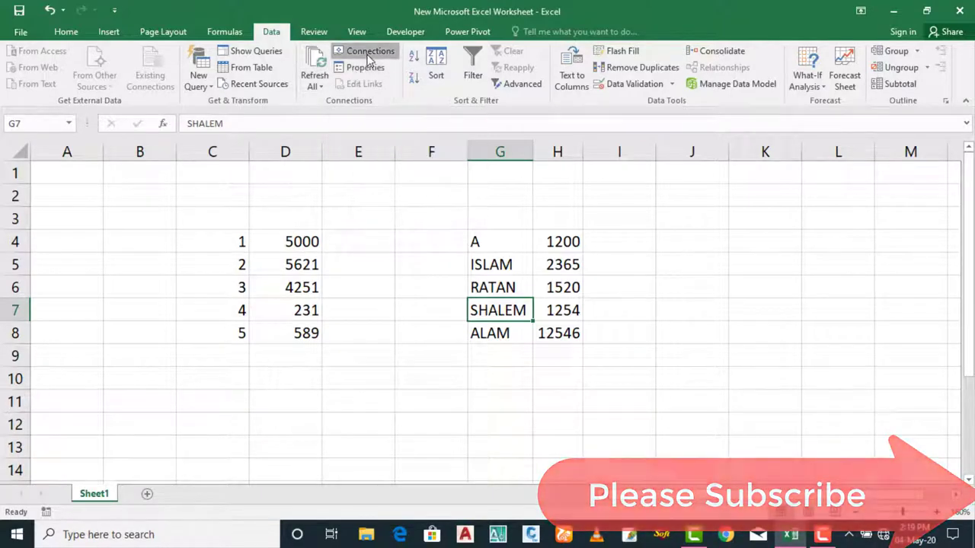
click(426, 204)
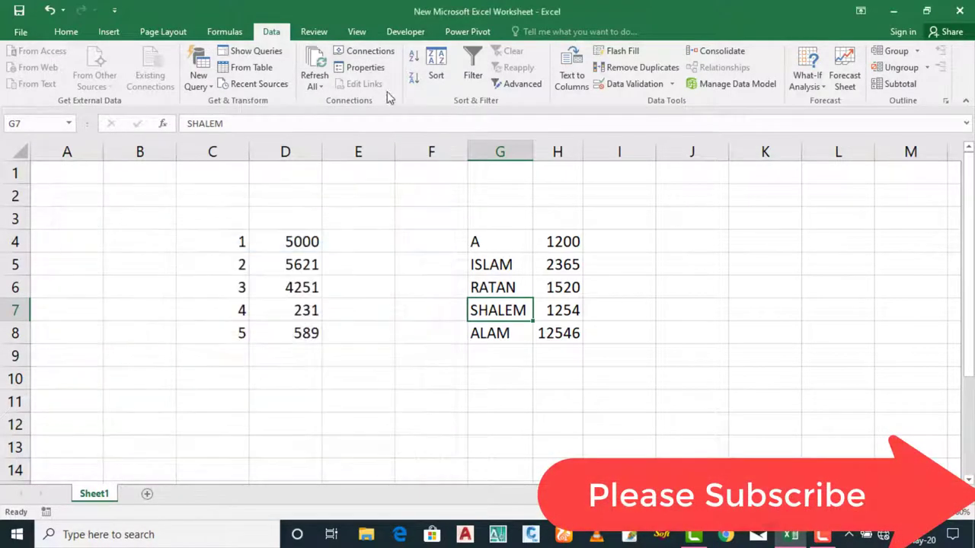
click(360, 67)
click(355, 176)
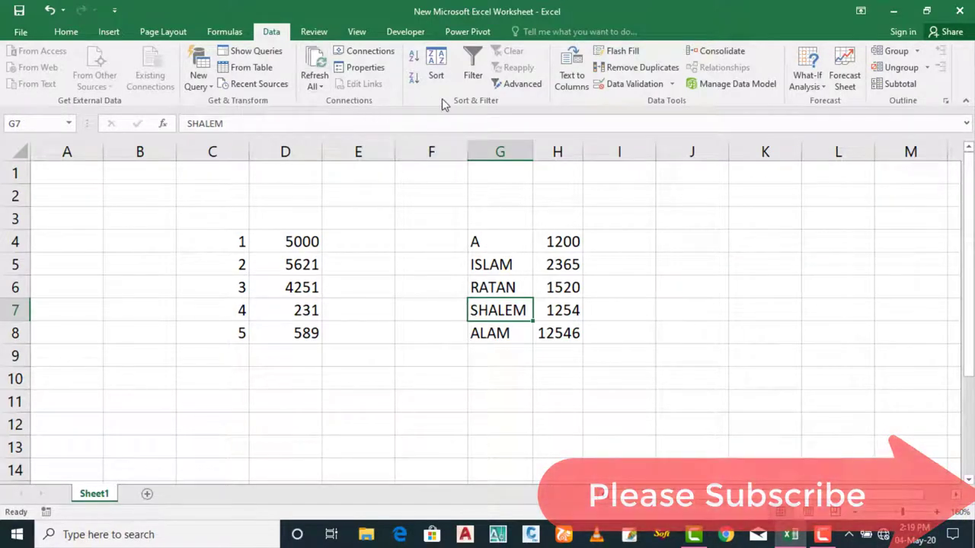
- Select the numbers in C4:C8 and D4:D8, checking nearby cells, ending with C4:C8 selected
click(657, 287)
click(283, 283)
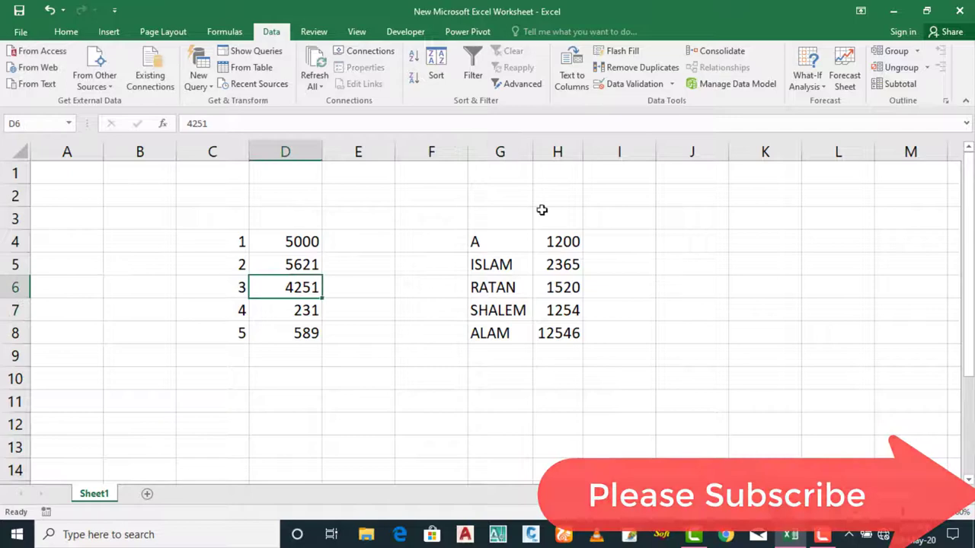
click(398, 269)
drag(233, 241, 237, 333)
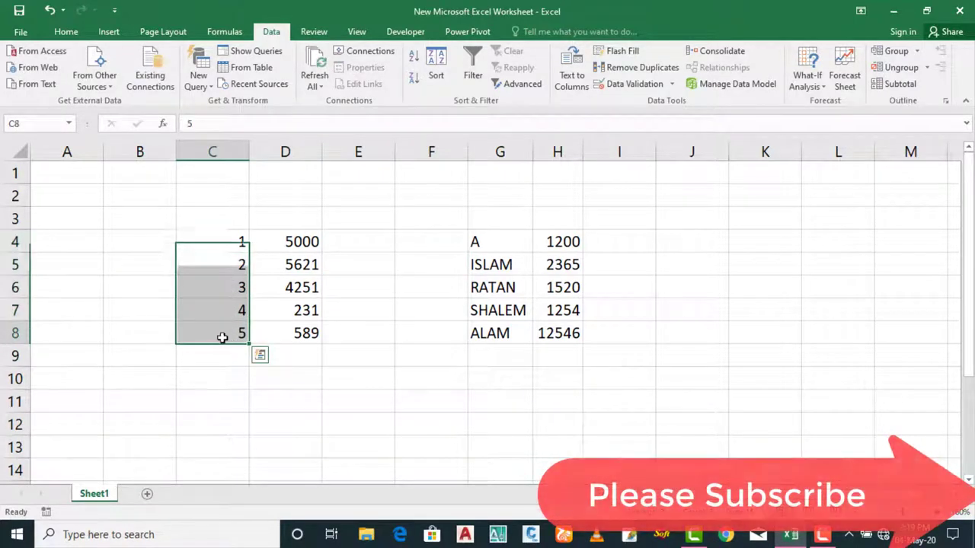
click(225, 336)
drag(235, 242, 236, 335)
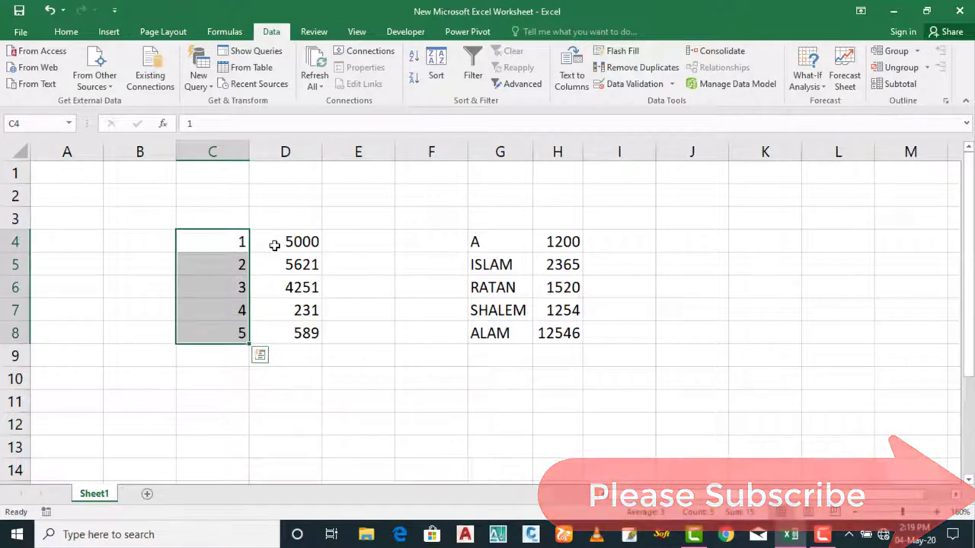
drag(274, 245, 272, 337)
drag(205, 272, 196, 322)
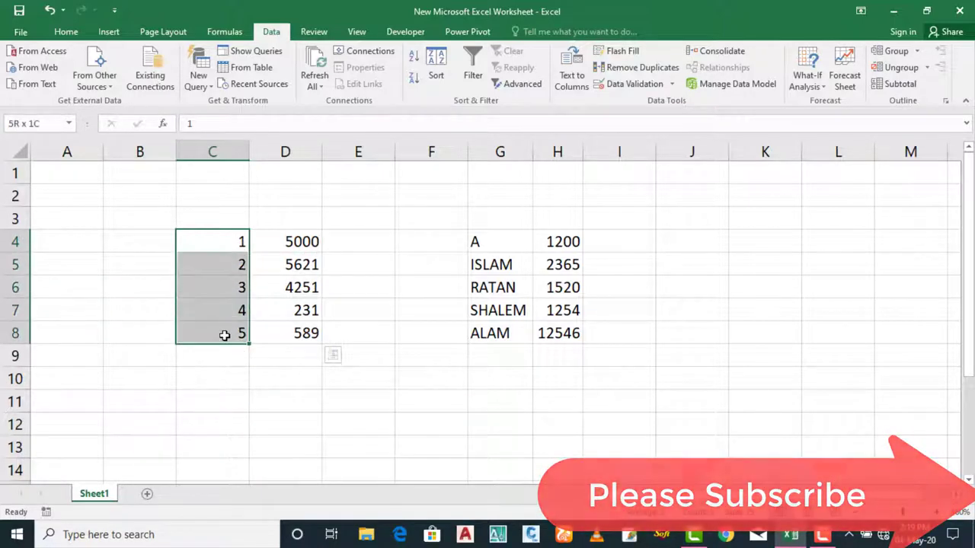
click(284, 348)
click(381, 377)
click(373, 310)
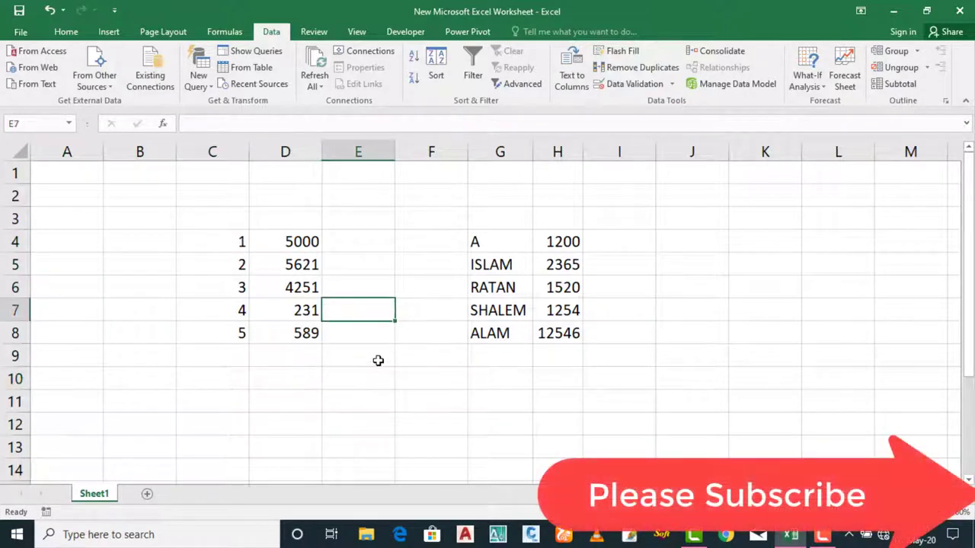
click(378, 357)
click(366, 317)
click(386, 340)
click(384, 349)
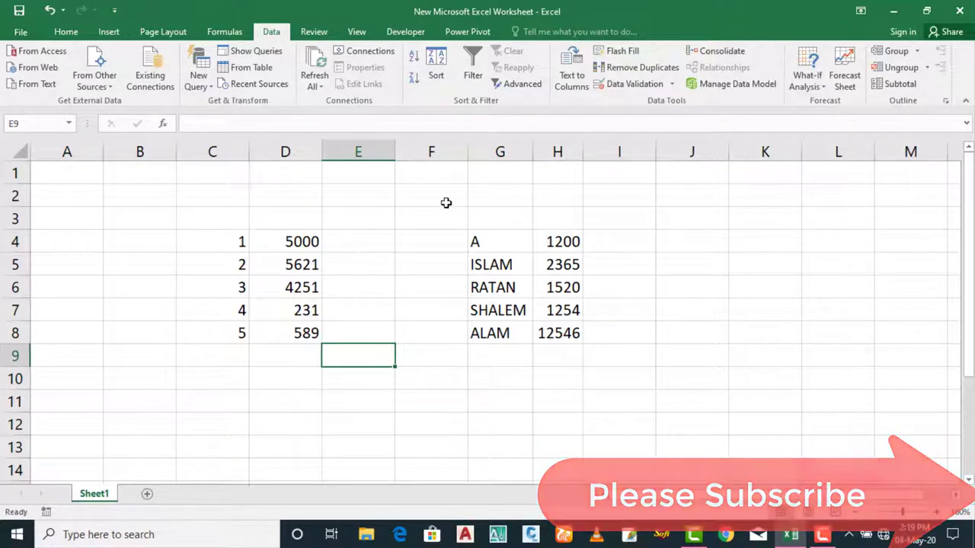
click(399, 225)
click(287, 364)
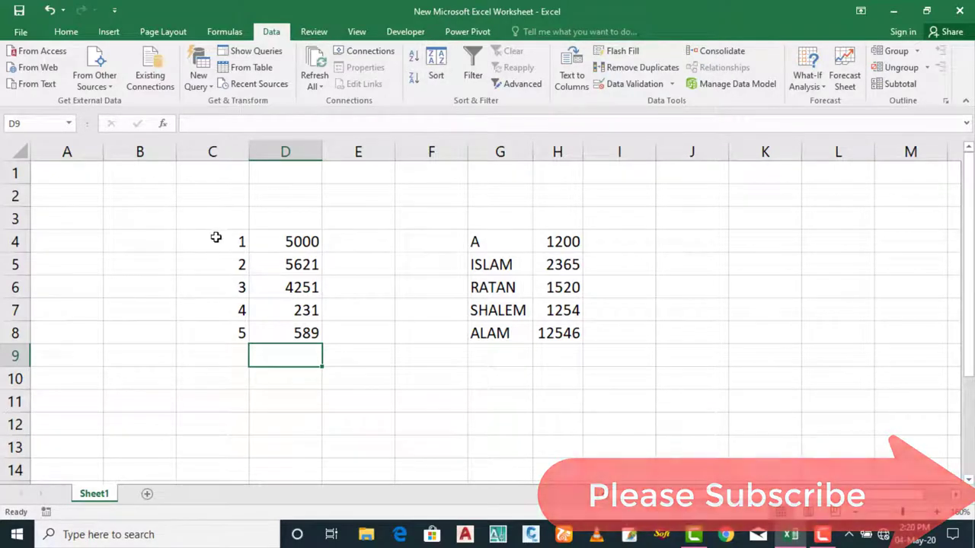
drag(215, 237, 222, 342)
- Refresh the data with Alt+A, F, T, re-importing New Text Document (2)
key(alt+a)
key(f)
key(t)
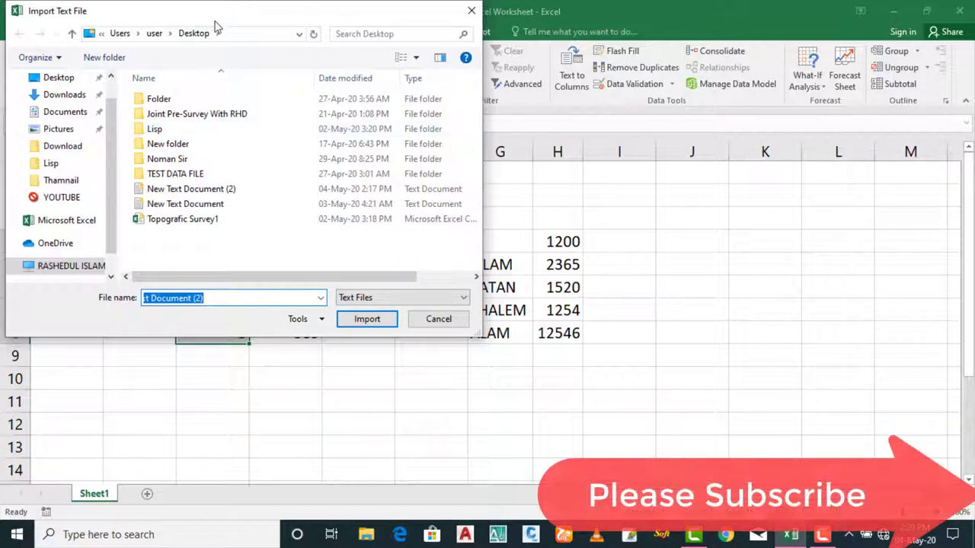
drag(217, 12, 385, 64)
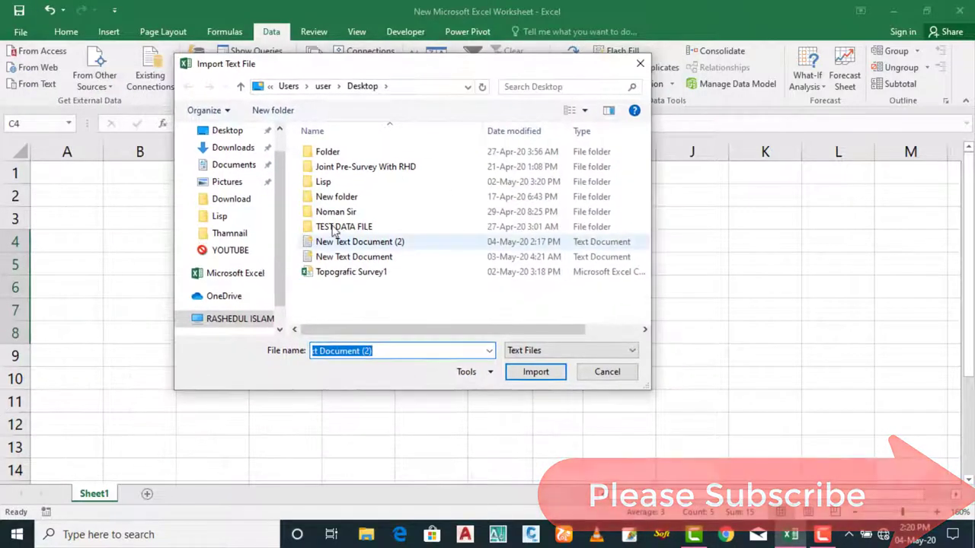
click(381, 242)
click(536, 371)
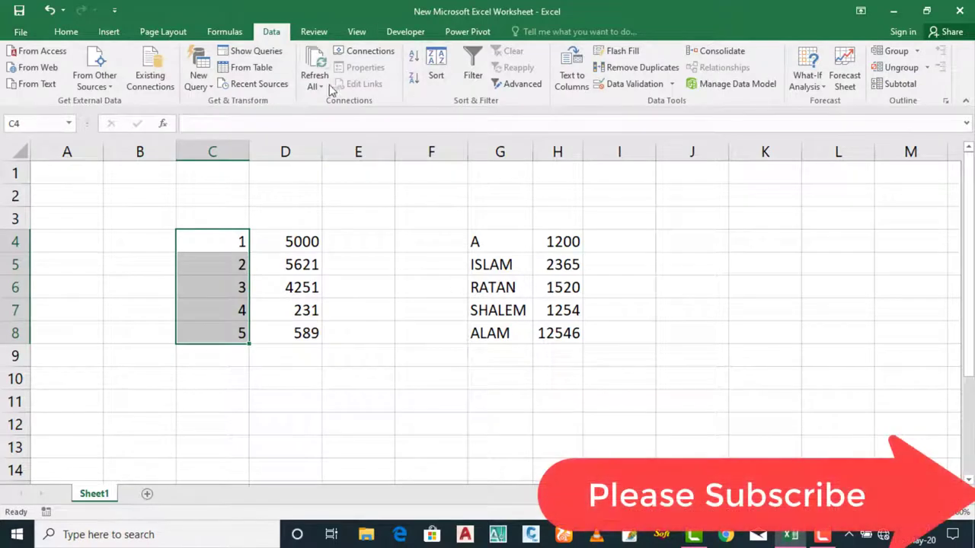
- Check the refreshed name list cells G6, H6 and ISLAM in G5
click(526, 283)
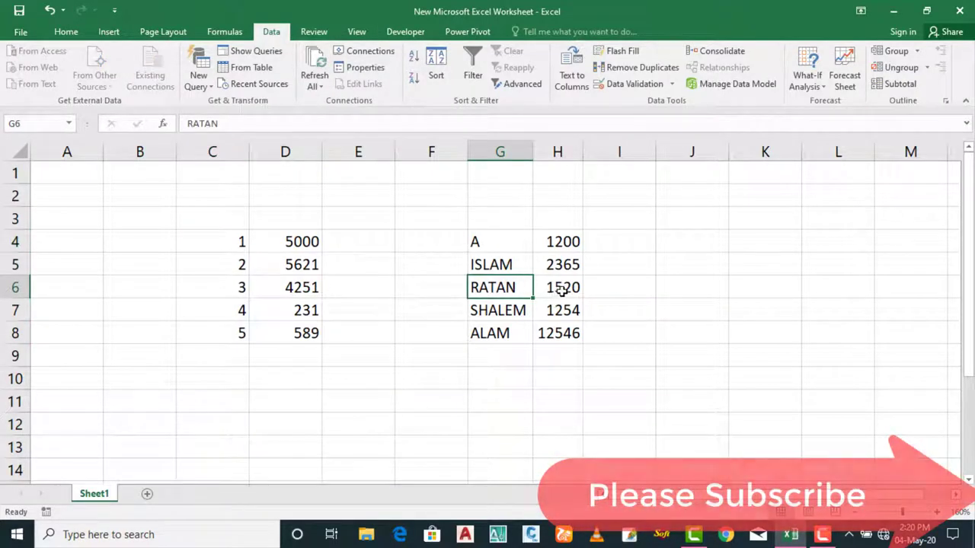
click(561, 290)
key(Right)
click(446, 259)
click(495, 266)
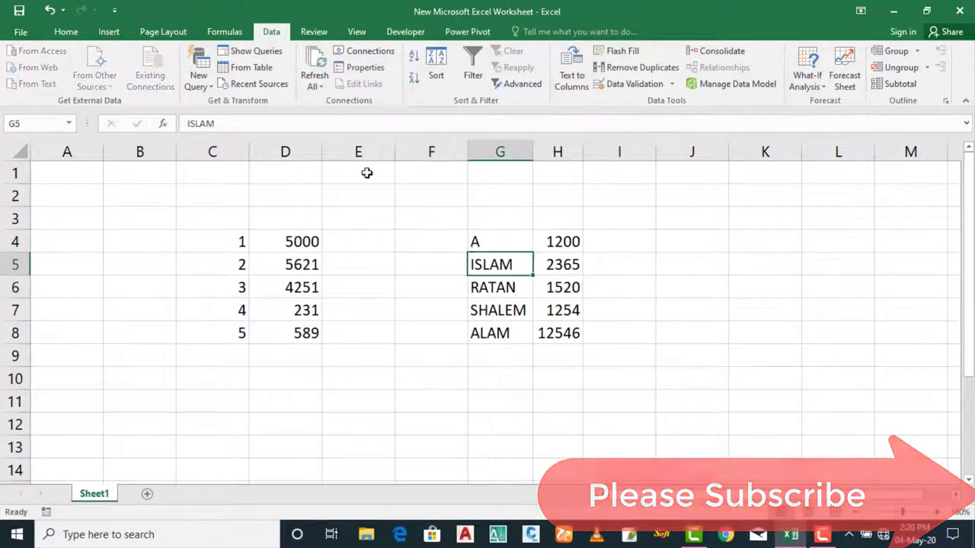
- Uncheck Refresh every in the data range Properties and apply
click(360, 67)
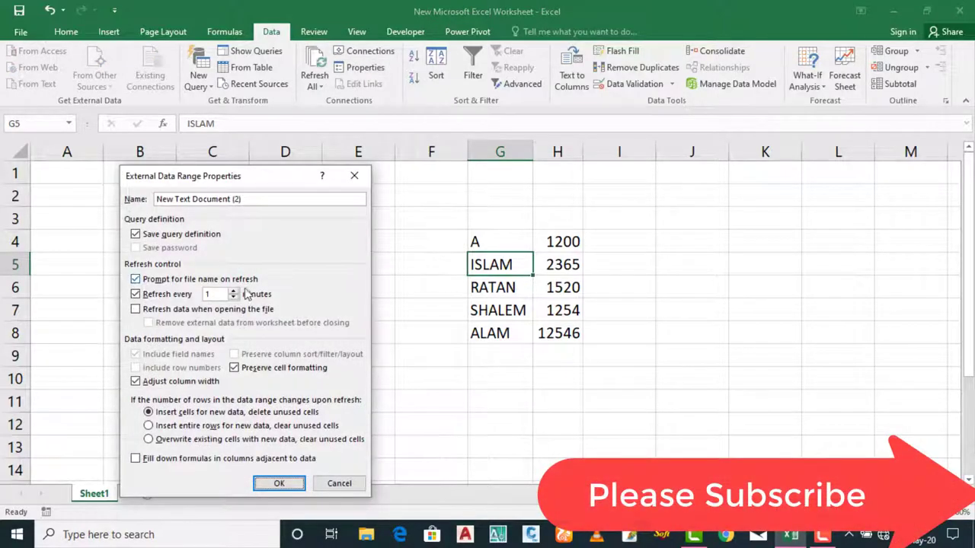
click(156, 295)
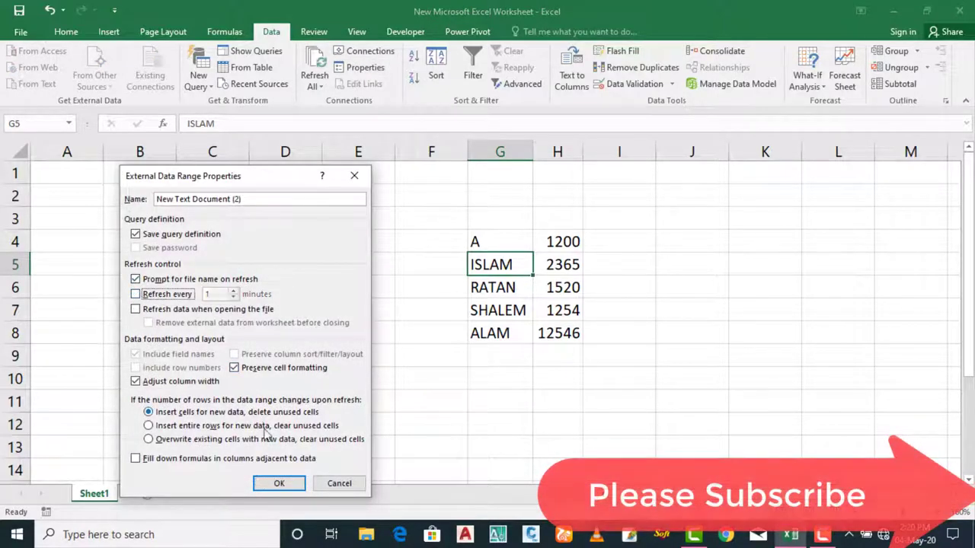
click(280, 483)
- Select cells around the data, ending with the numbers C4:C8 selected
click(449, 331)
click(575, 291)
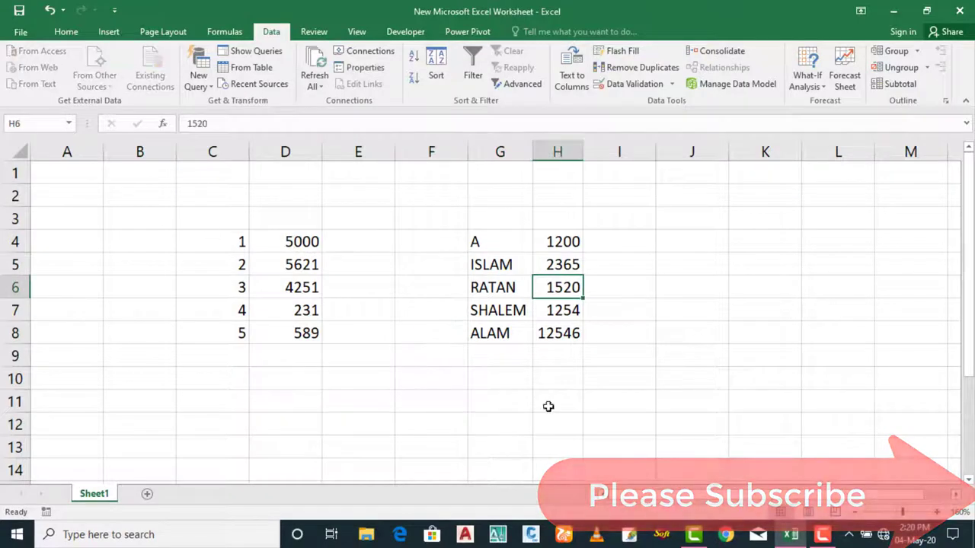
click(513, 288)
click(440, 310)
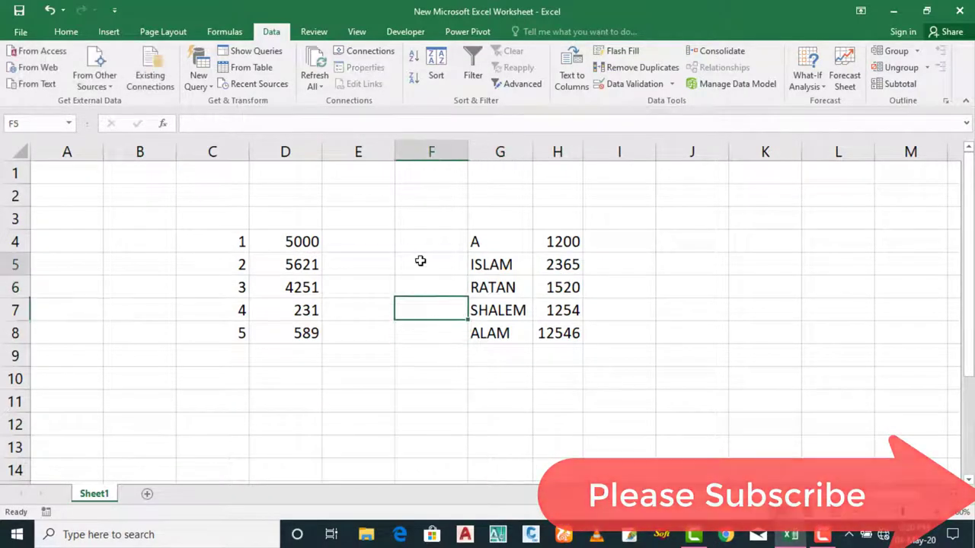
click(420, 259)
drag(235, 242, 233, 333)
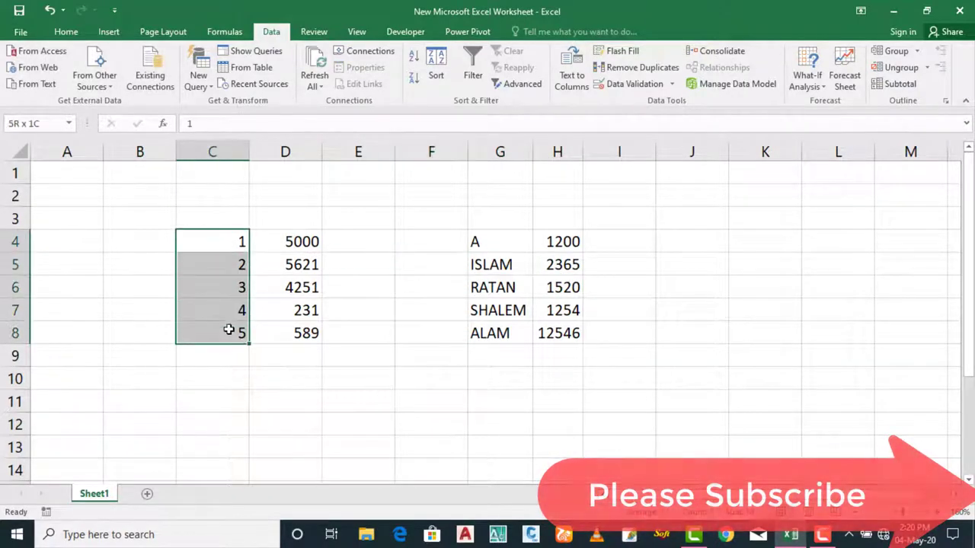
click(363, 272)
drag(363, 273, 370, 356)
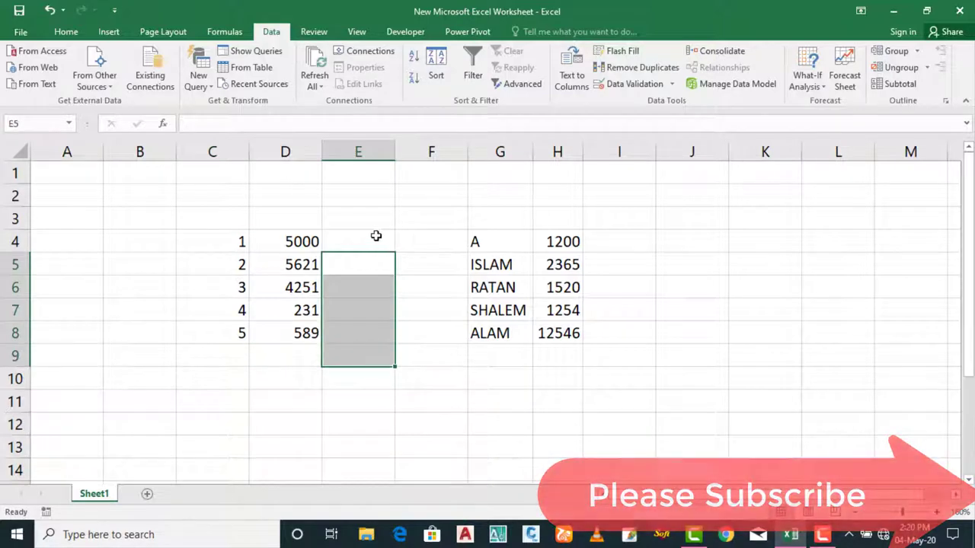
drag(376, 242, 381, 261)
drag(233, 244, 241, 340)
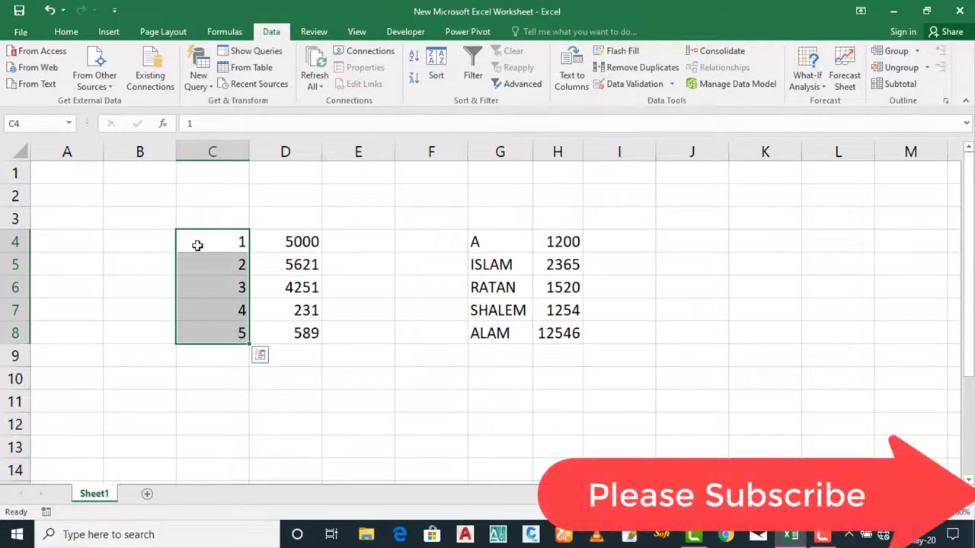
drag(196, 243, 217, 337)
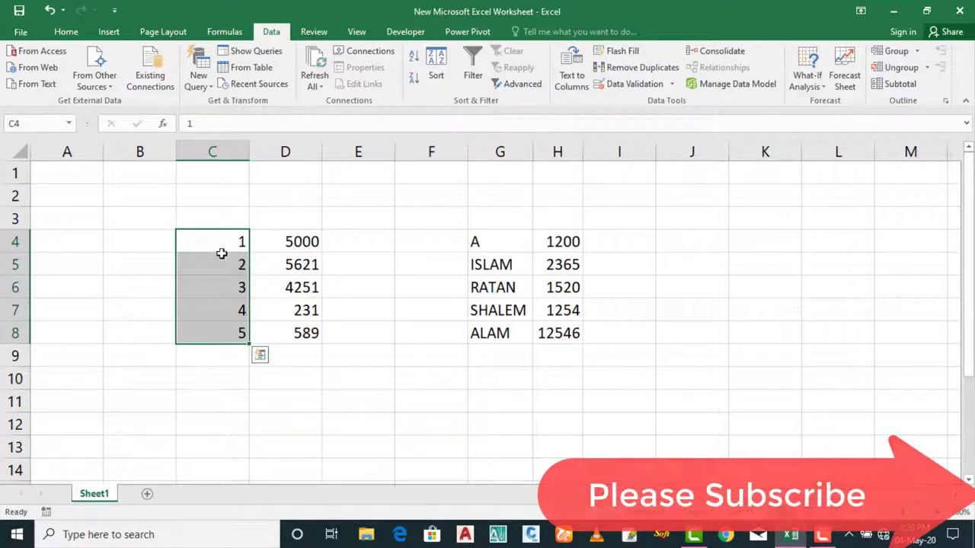
- Sort C4:C8 Z to A, continuing with the current selection only
drag(222, 241, 236, 329)
click(413, 79)
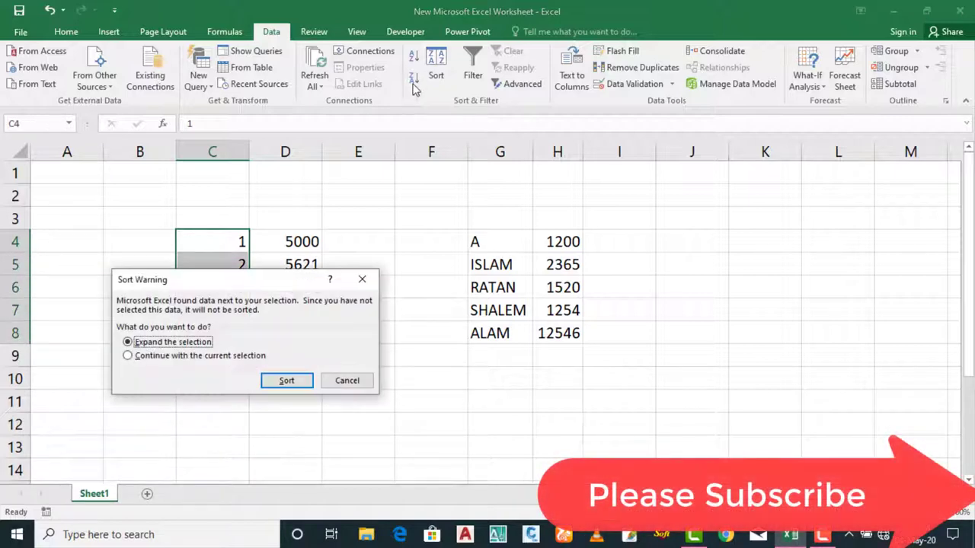
drag(180, 283, 418, 144)
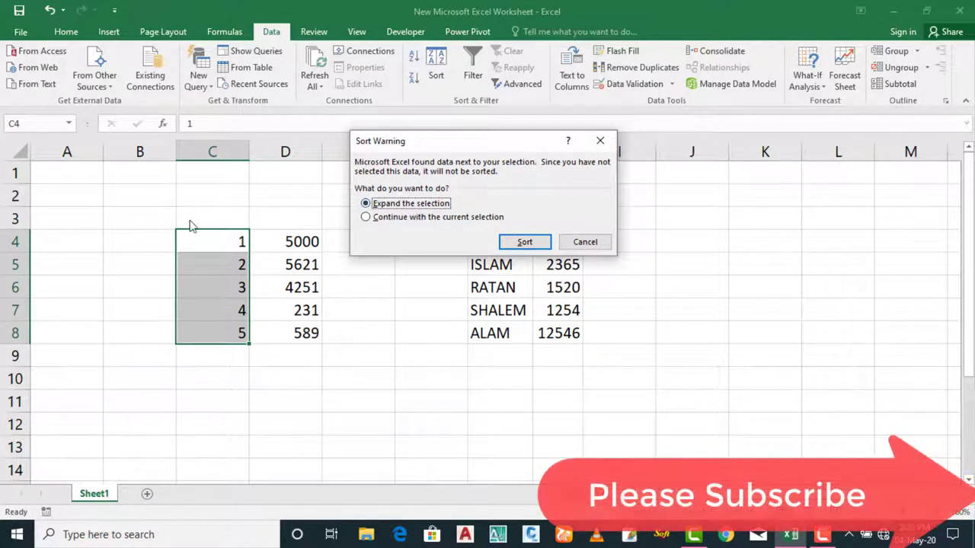
click(230, 347)
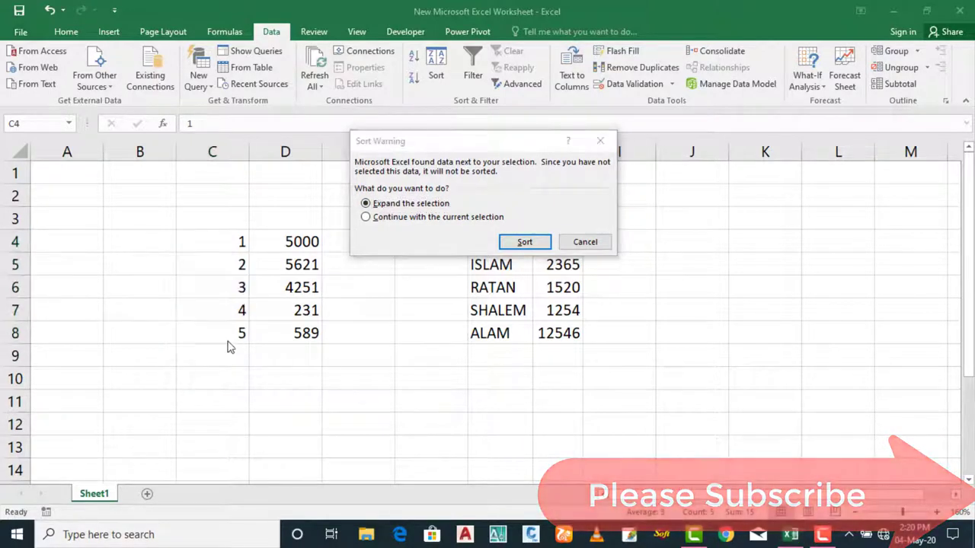
click(367, 218)
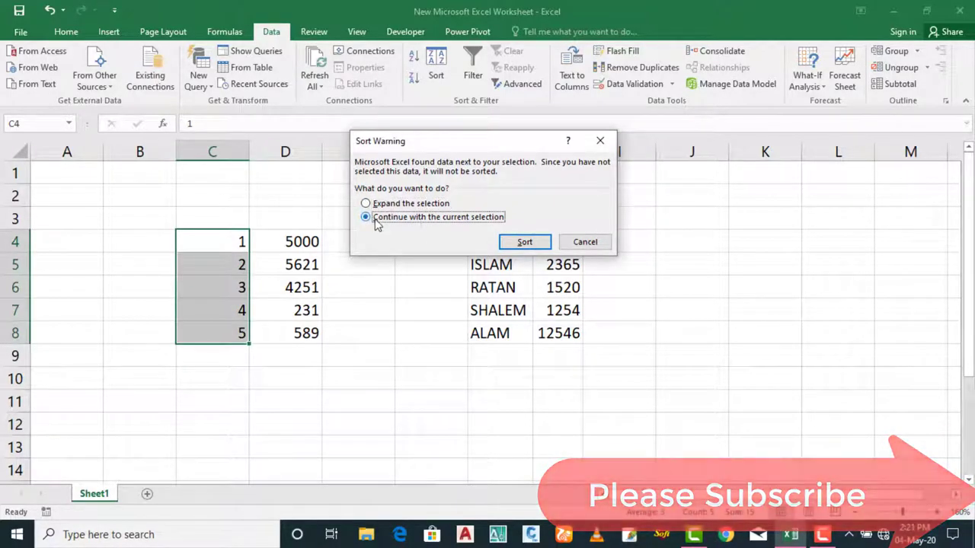
click(526, 242)
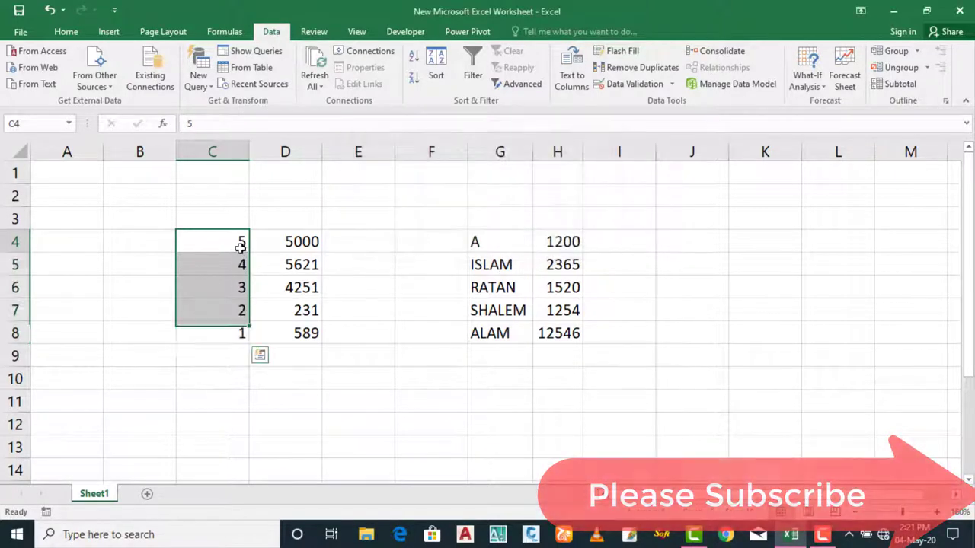
- Check the result by selecting column C cells, D4:D8 and the whole C4:D8 range
click(241, 246)
click(235, 288)
click(229, 332)
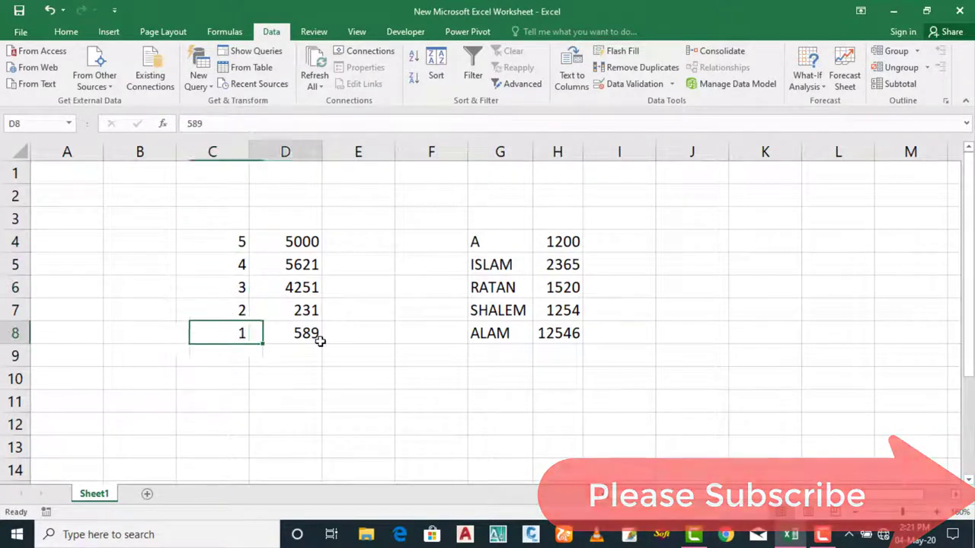
click(261, 270)
drag(289, 242, 312, 342)
click(342, 318)
click(295, 336)
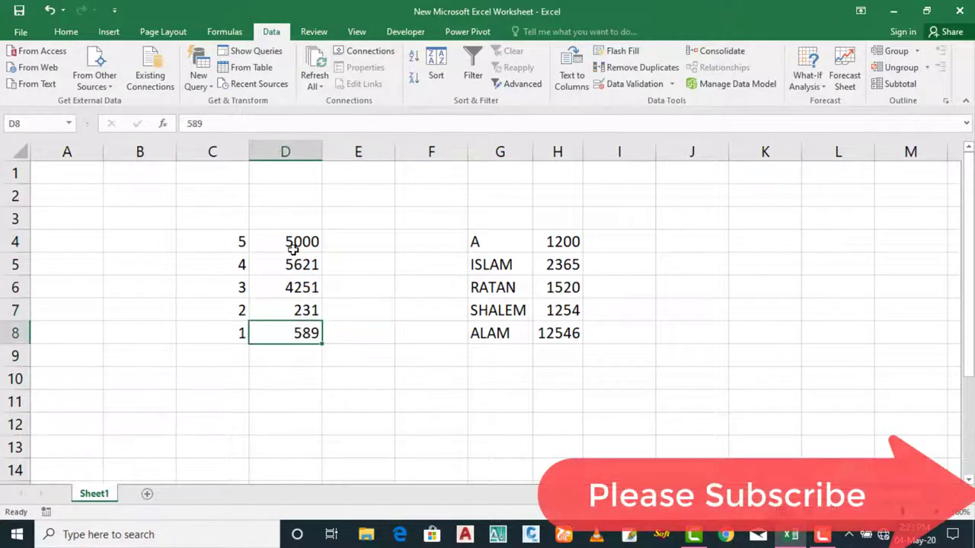
drag(293, 245, 328, 317)
click(368, 328)
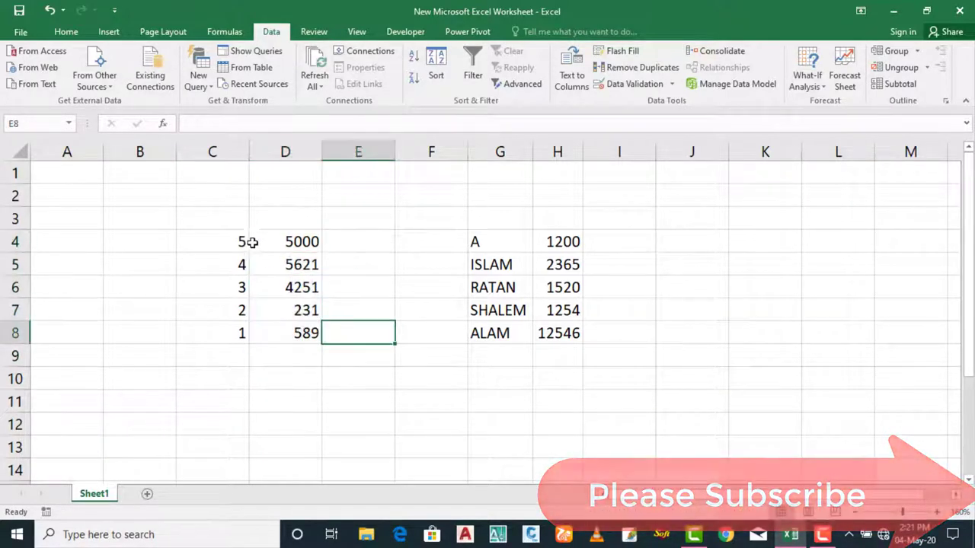
drag(213, 242, 291, 326)
drag(358, 310, 358, 332)
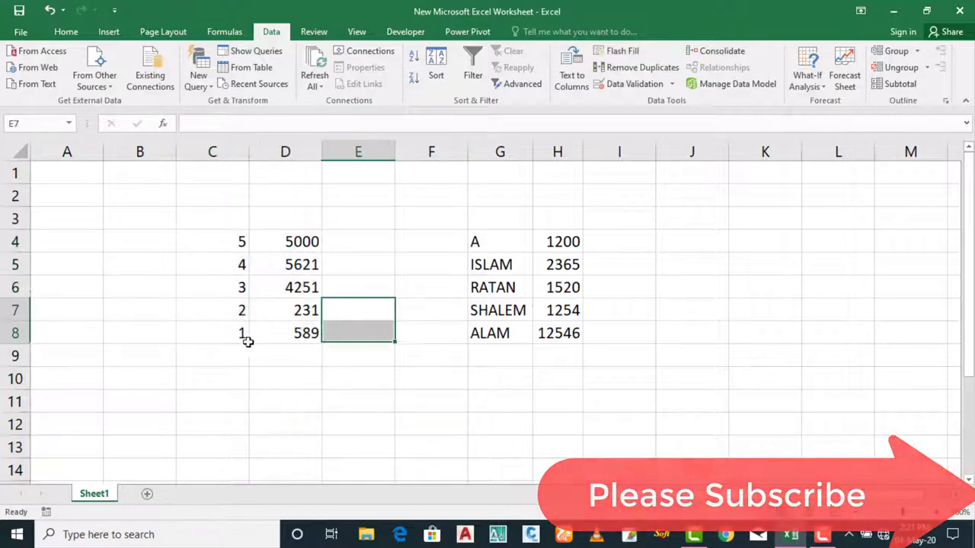
click(224, 338)
click(266, 331)
- Sort C4:C8 alone Z to A, then A to Z to restore 1 to 5
drag(205, 239, 218, 322)
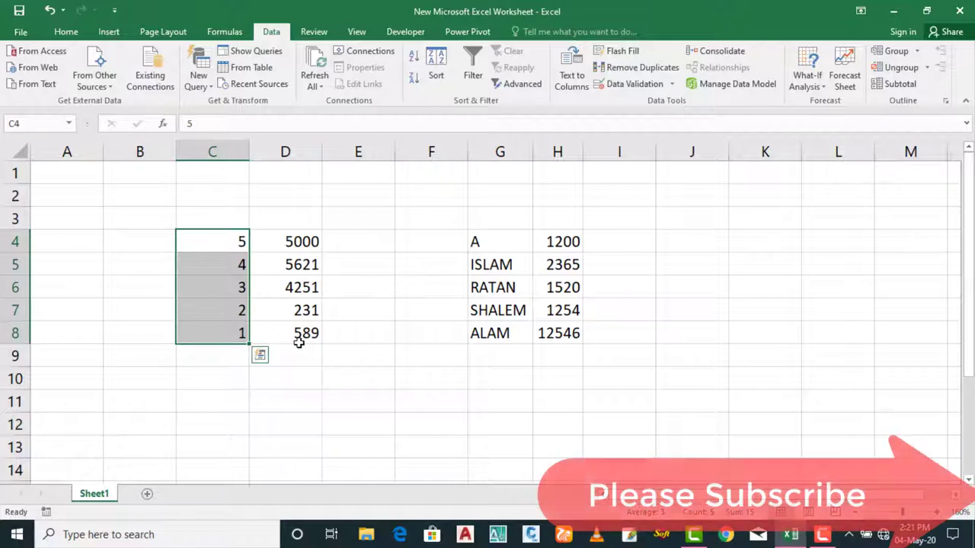
click(414, 81)
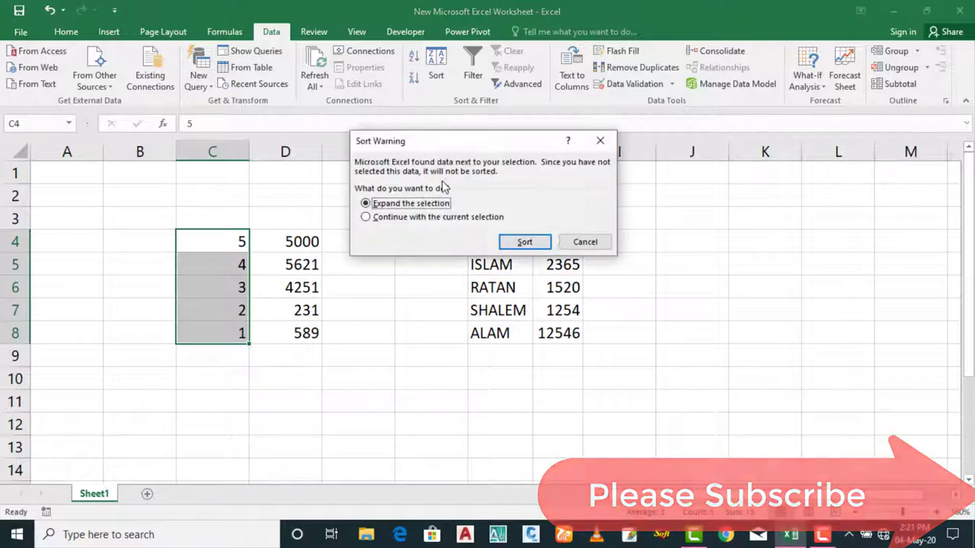
click(424, 219)
click(525, 242)
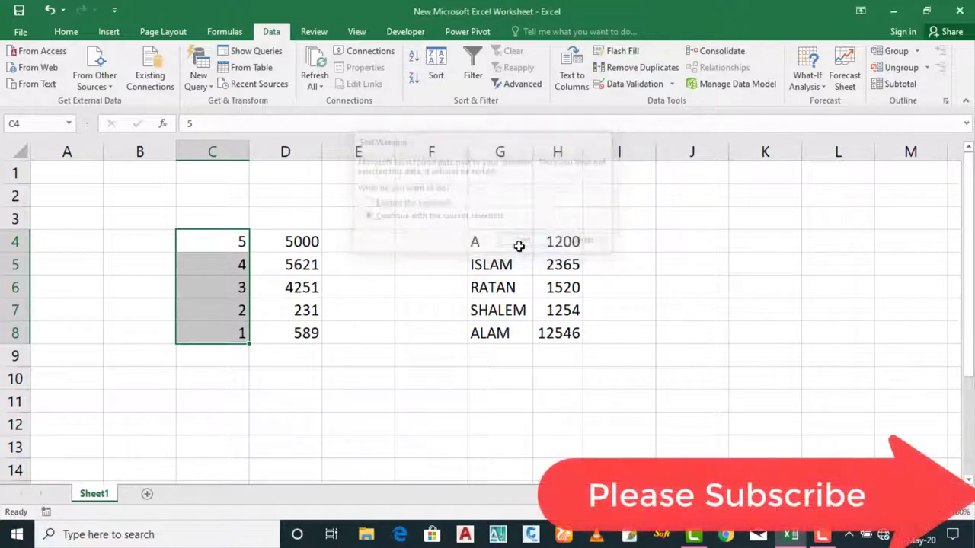
click(417, 59)
click(448, 218)
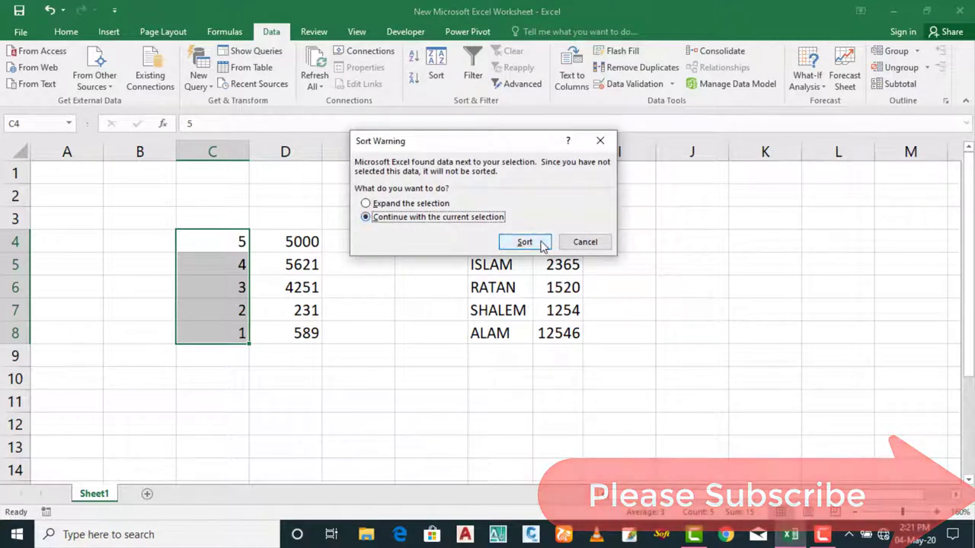
click(525, 242)
- Sort D4:D8 alone Z to A, then A to Z into 231, 589, 4251, 5000, 5621
drag(216, 252, 226, 337)
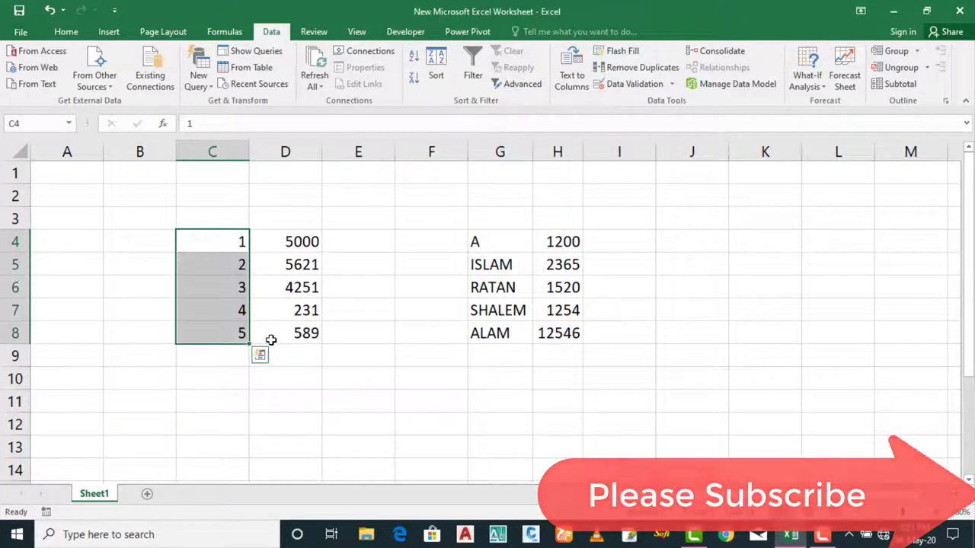
click(281, 334)
drag(297, 241, 296, 333)
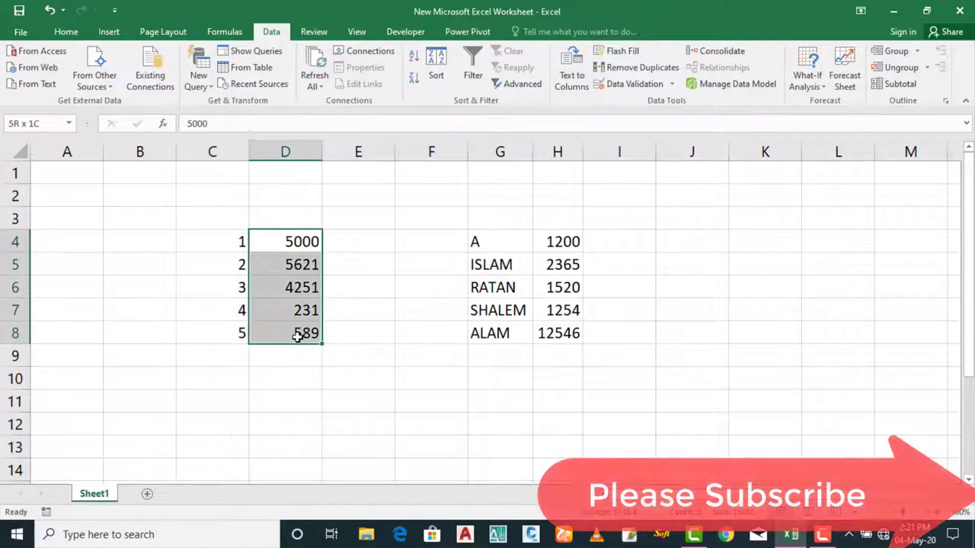
click(415, 80)
click(448, 218)
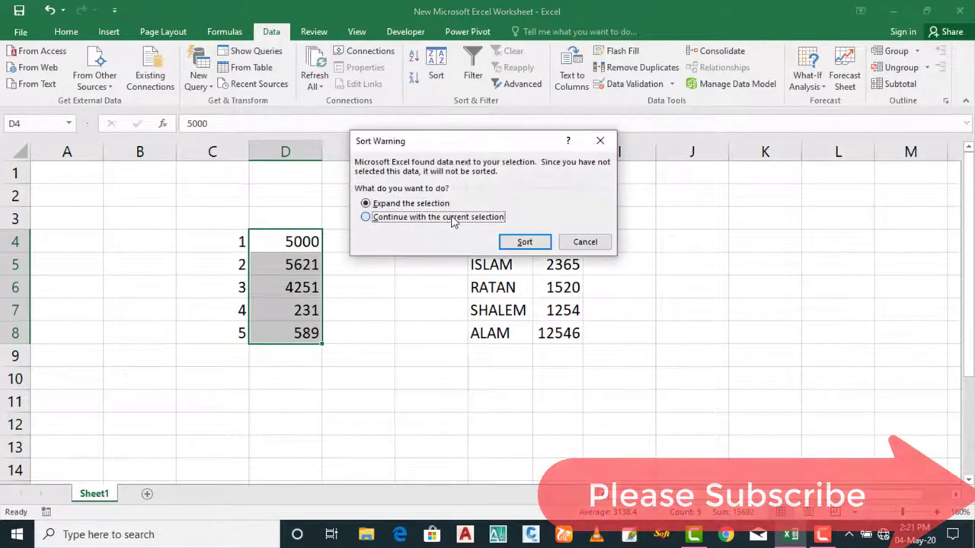
click(524, 242)
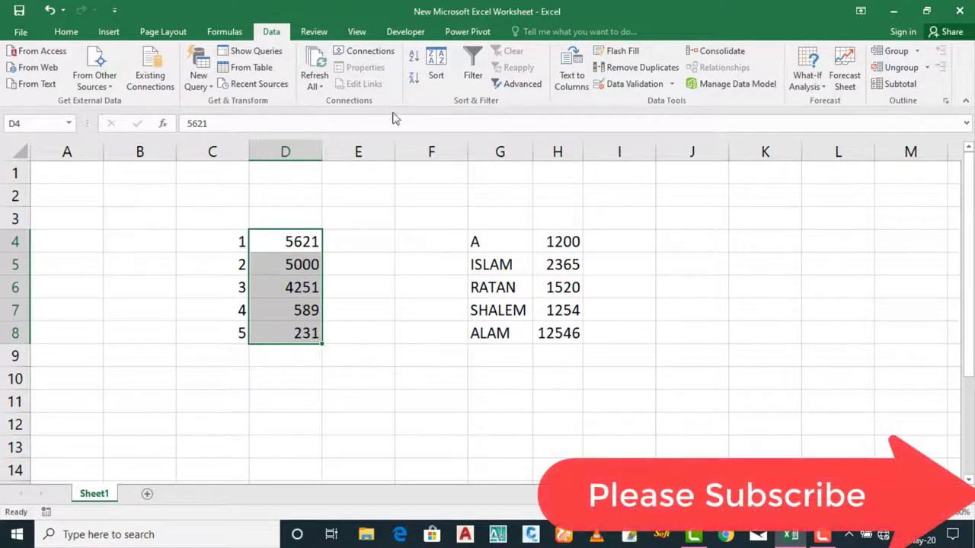
click(413, 79)
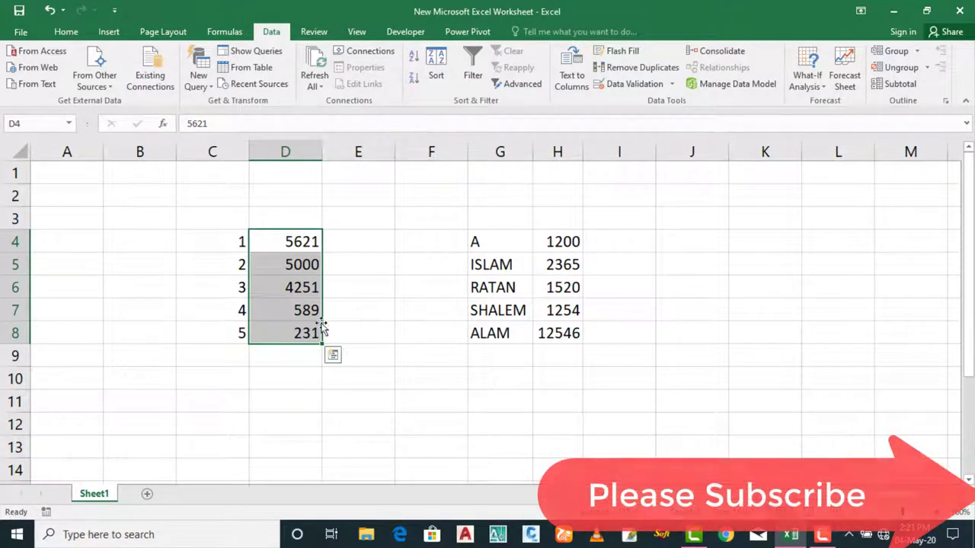
click(419, 59)
click(430, 218)
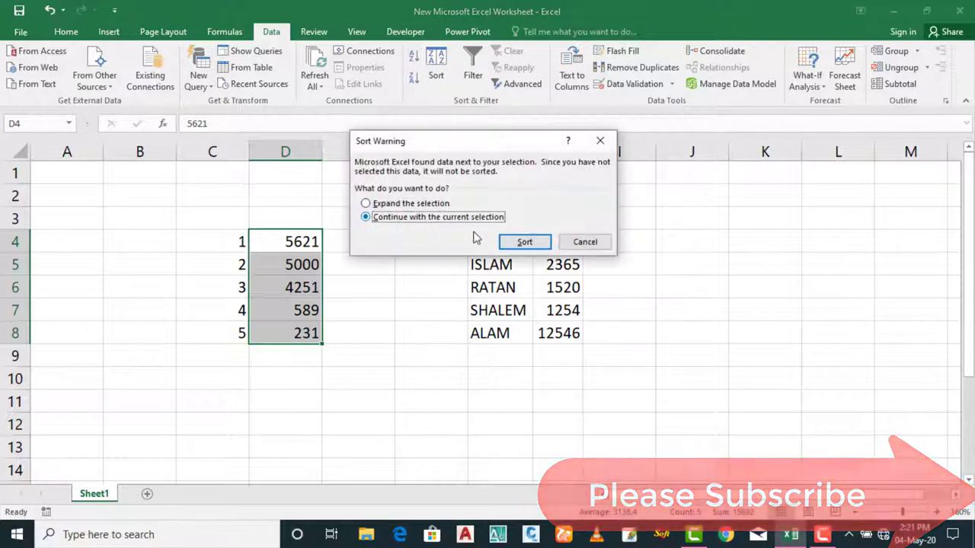
click(524, 242)
click(239, 307)
click(342, 283)
key(Left)
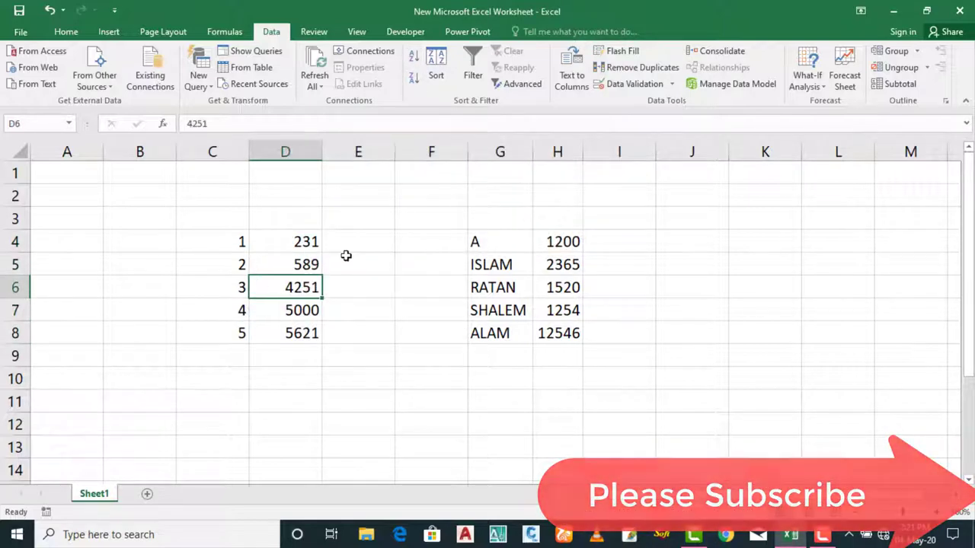
drag(214, 247, 287, 335)
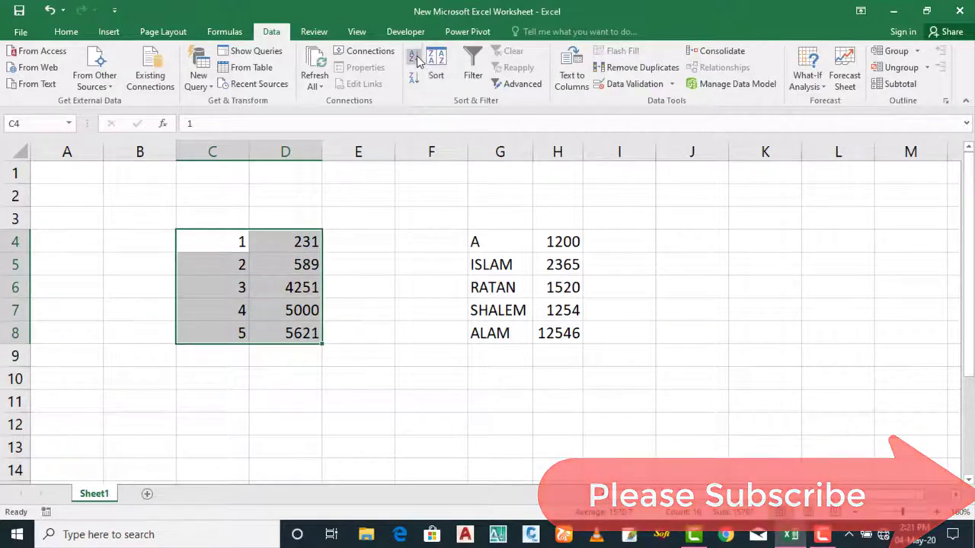
click(413, 78)
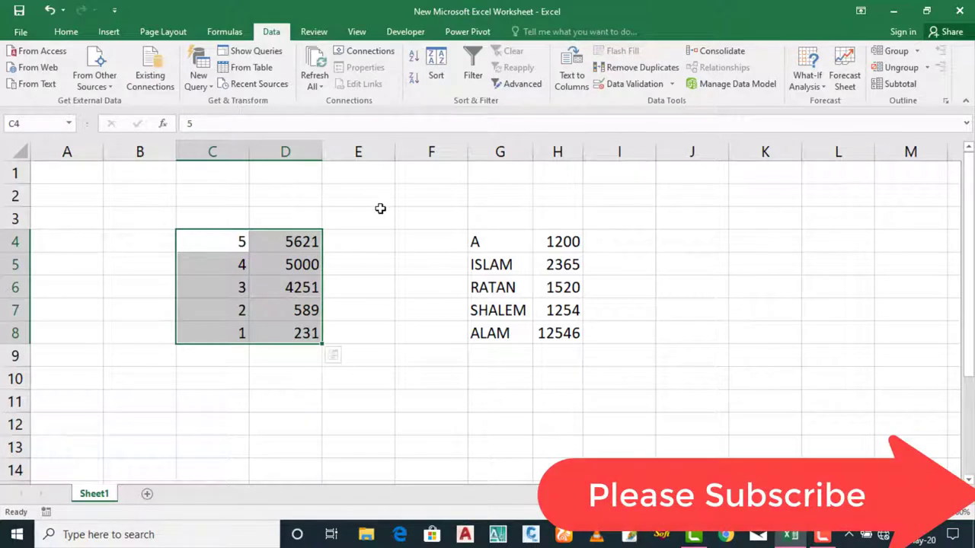
click(412, 55)
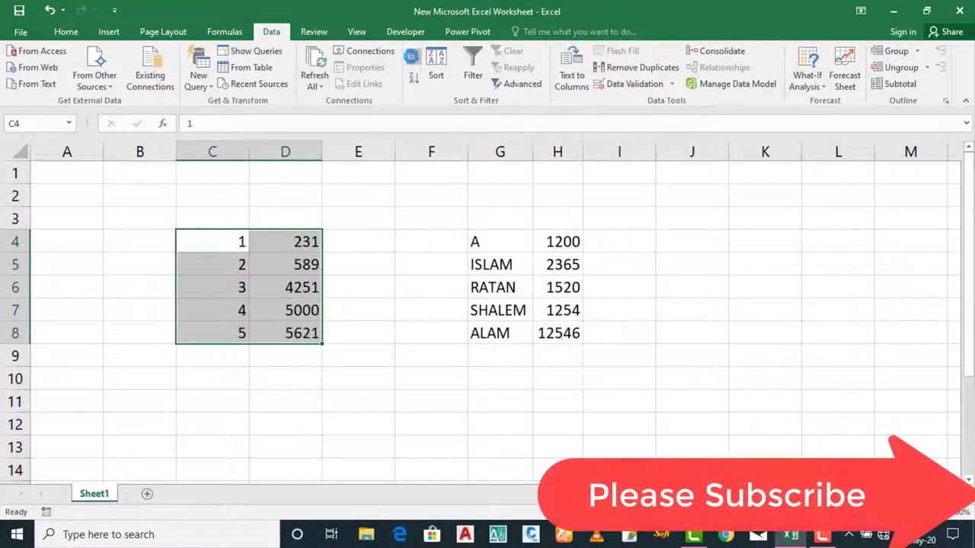
click(428, 197)
click(436, 72)
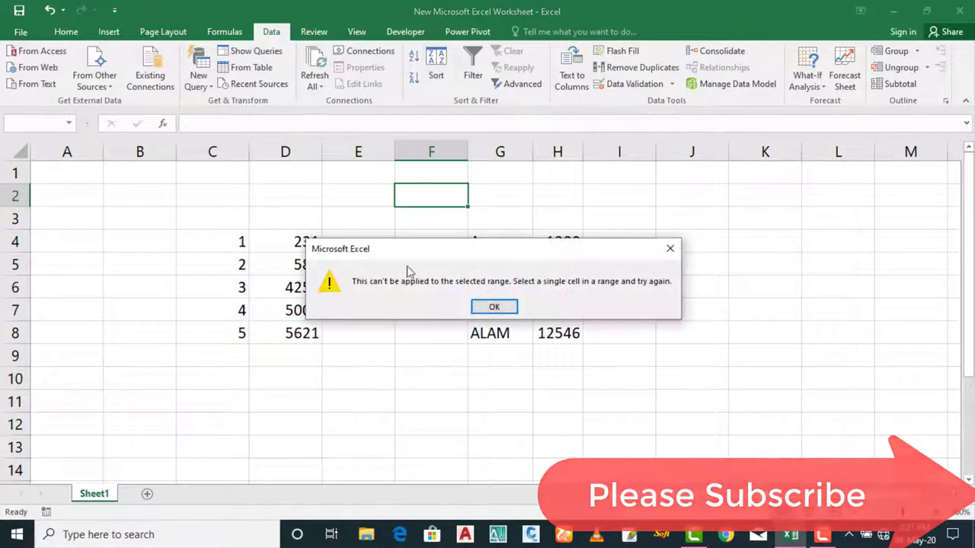
click(488, 309)
click(495, 311)
click(420, 304)
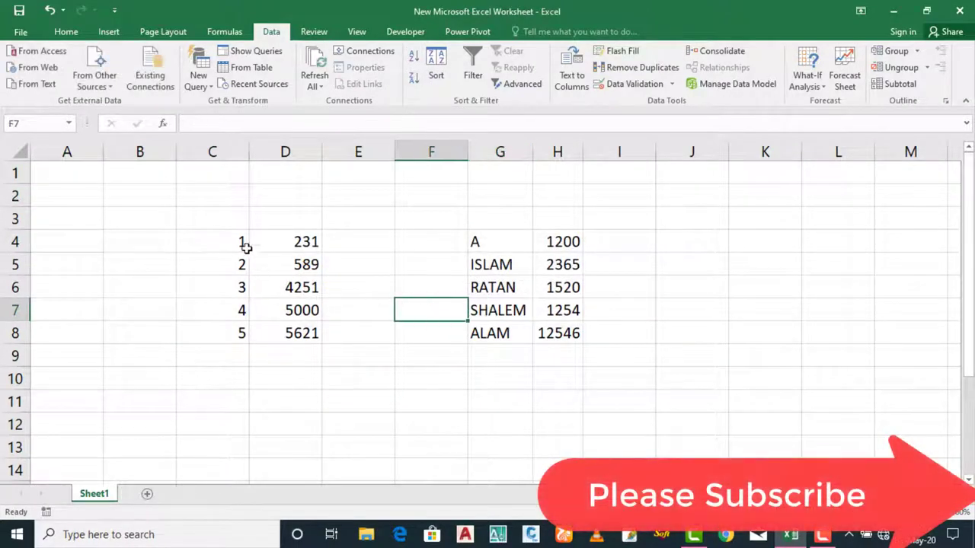
drag(242, 242, 292, 333)
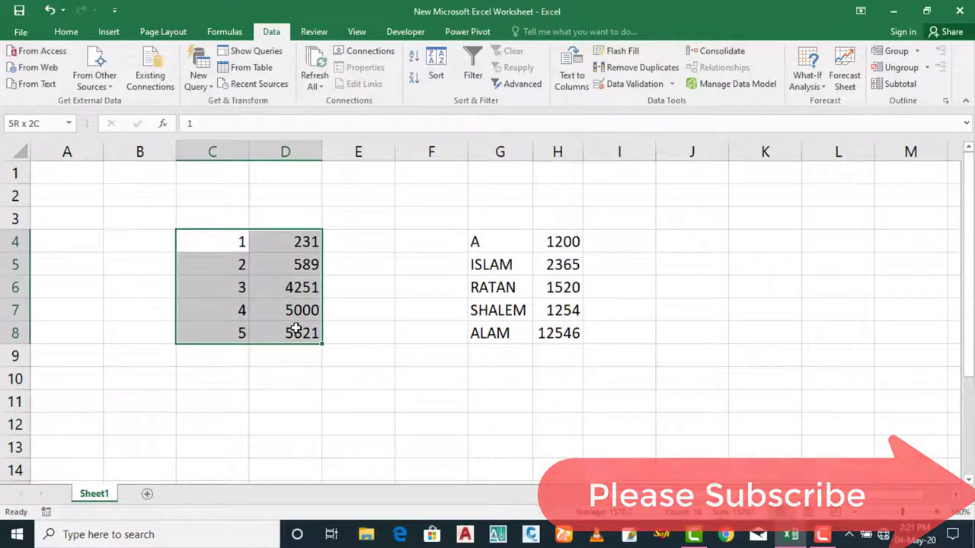
click(435, 71)
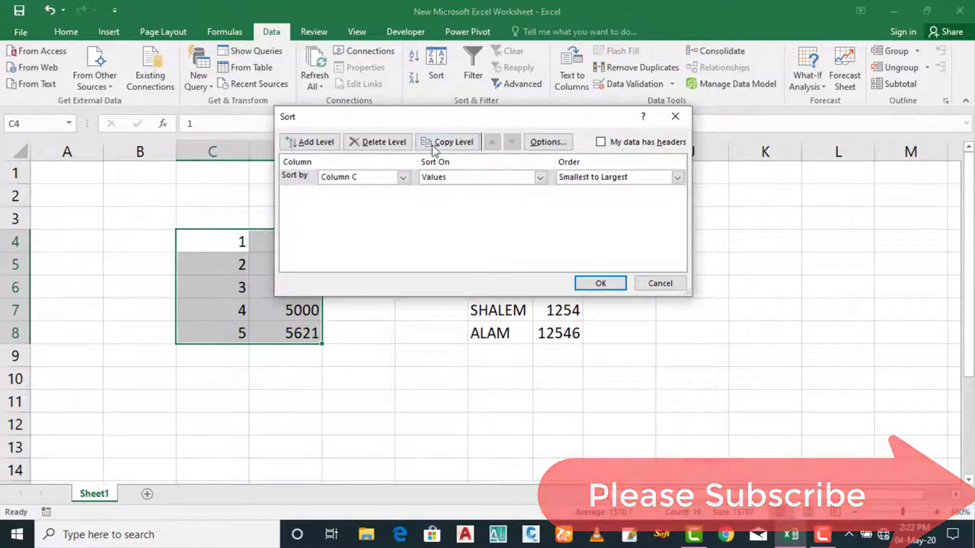
drag(434, 116, 440, 261)
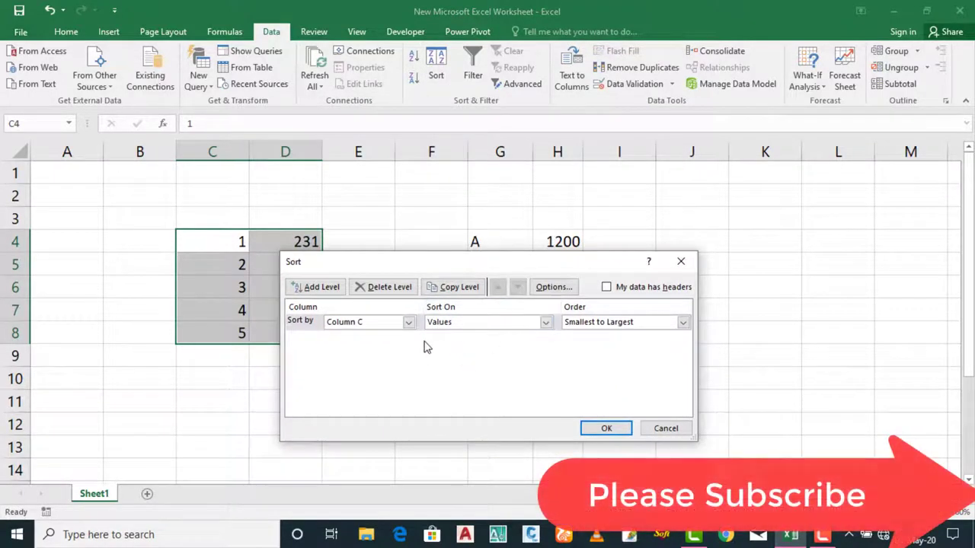
click(681, 261)
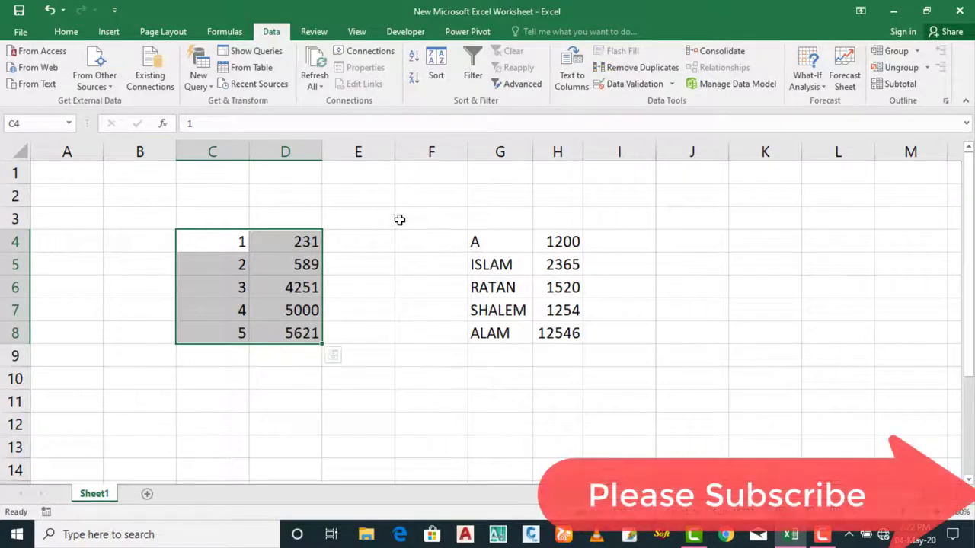
drag(401, 242, 381, 241)
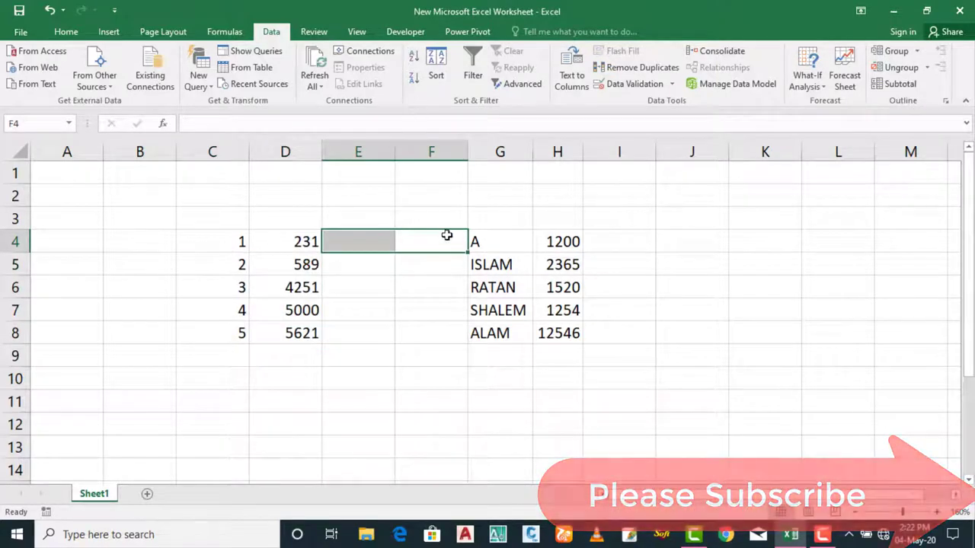
click(434, 258)
click(434, 285)
click(722, 250)
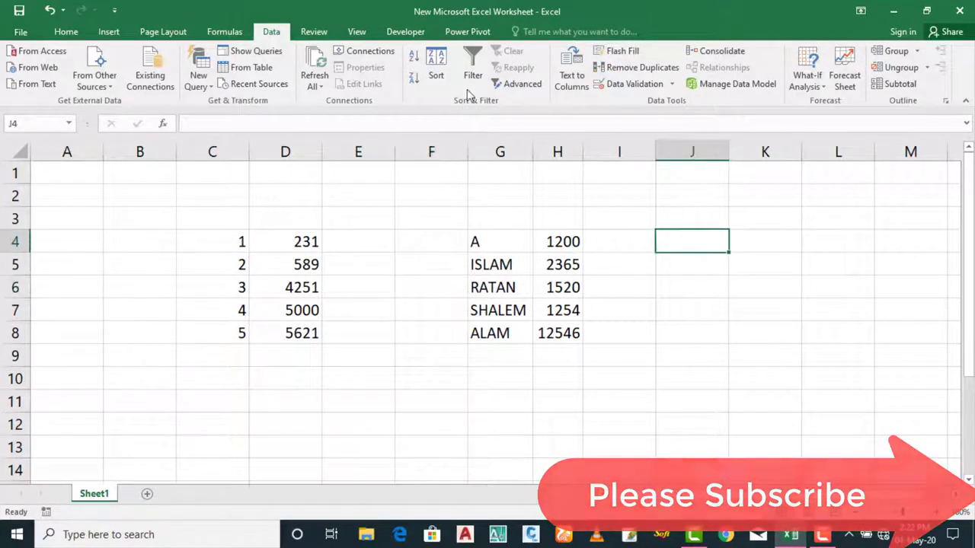
click(472, 79)
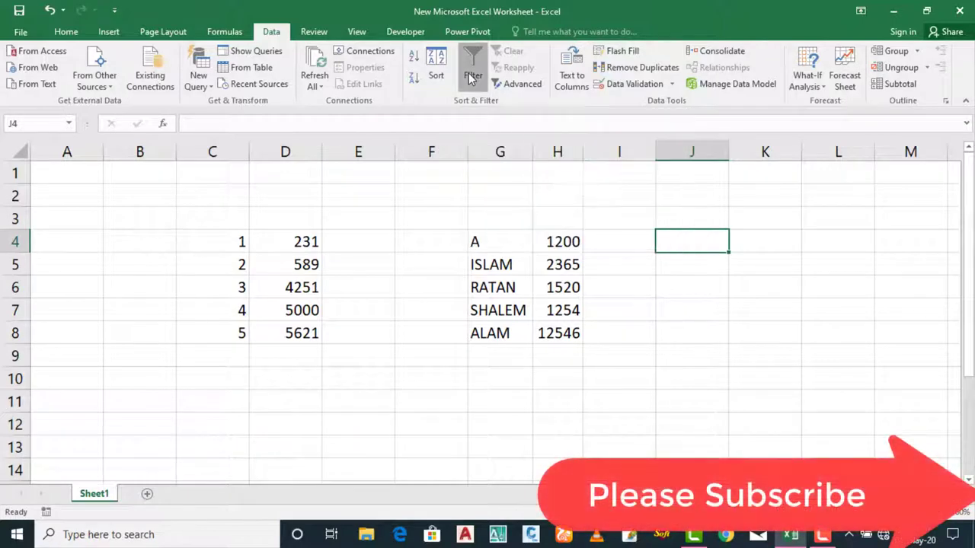
click(498, 307)
click(694, 363)
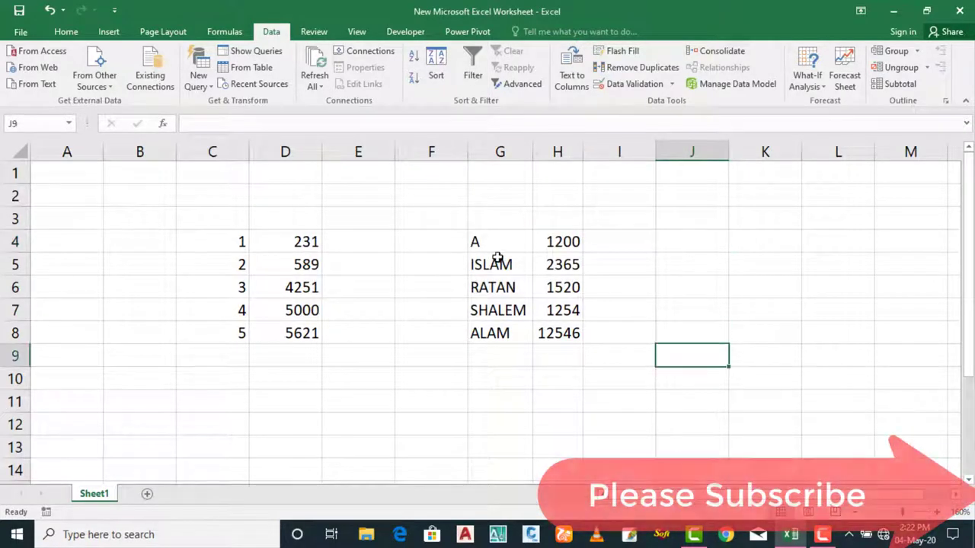
drag(478, 242, 579, 226)
drag(492, 236, 610, 242)
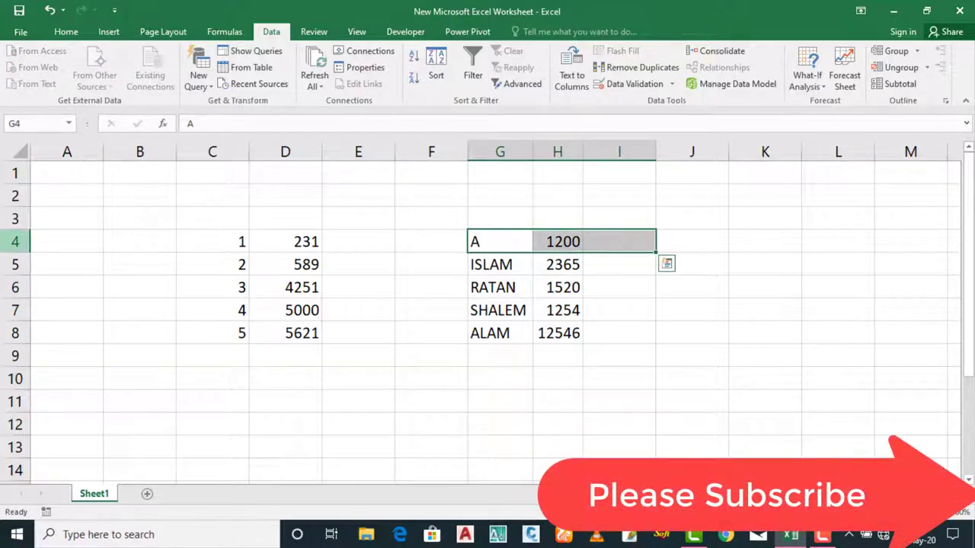
click(22, 242)
click(800, 242)
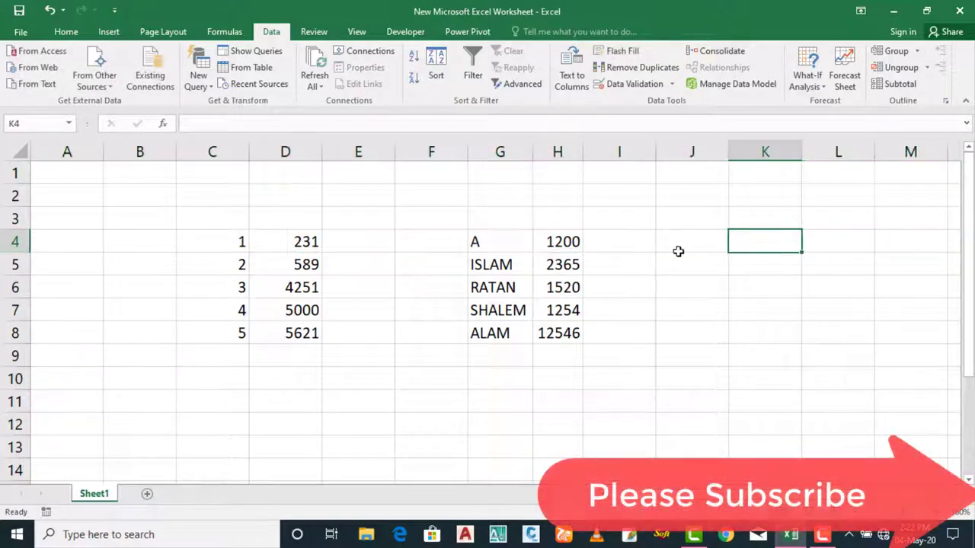
drag(38, 248, 753, 241)
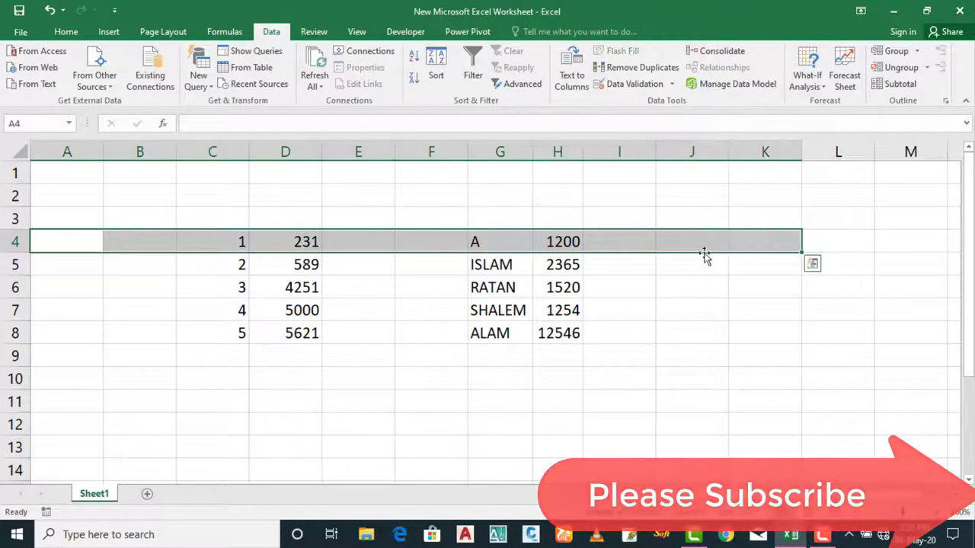
click(537, 360)
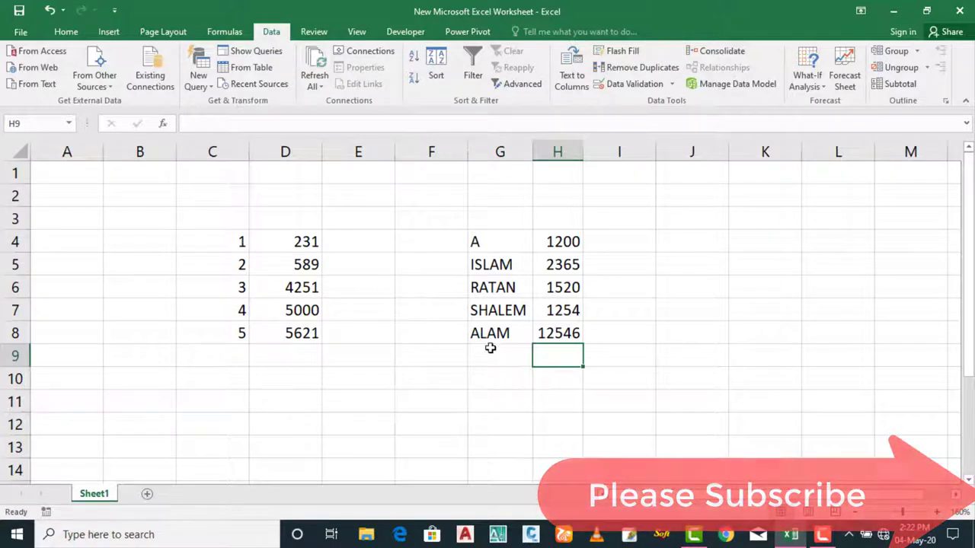
click(616, 355)
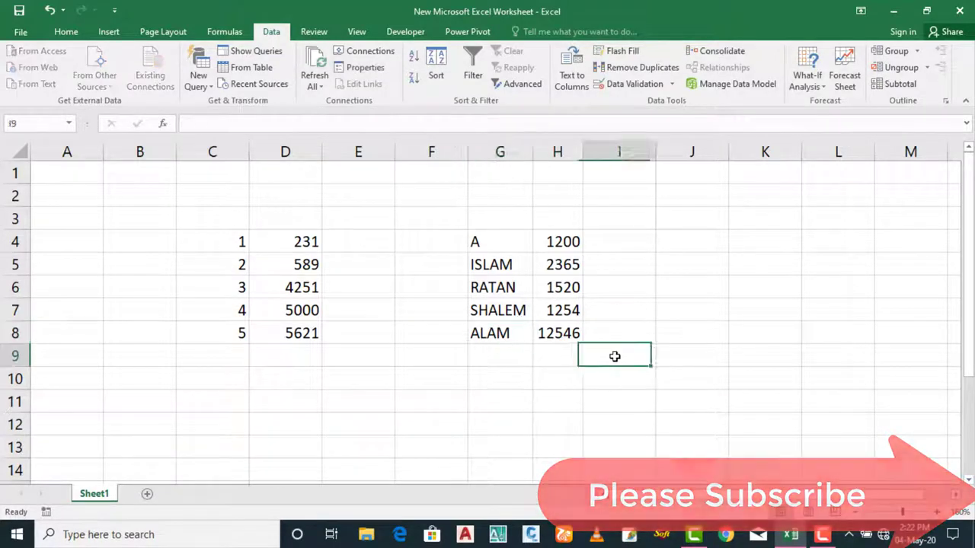
click(525, 358)
click(431, 342)
drag(221, 252, 550, 339)
click(93, 241)
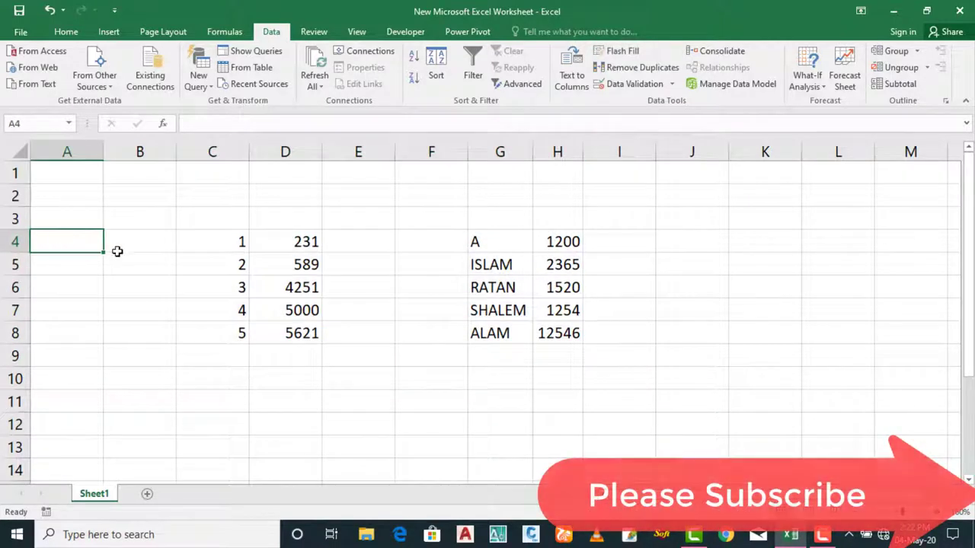
drag(84, 242, 748, 241)
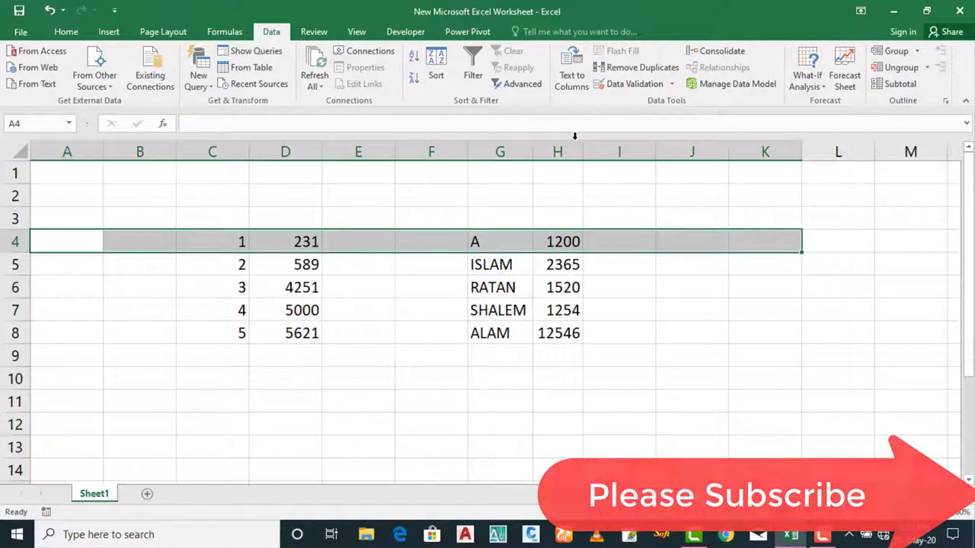
- Turn on AutoFilter for the header row and check the column K filter list
click(472, 69)
click(749, 360)
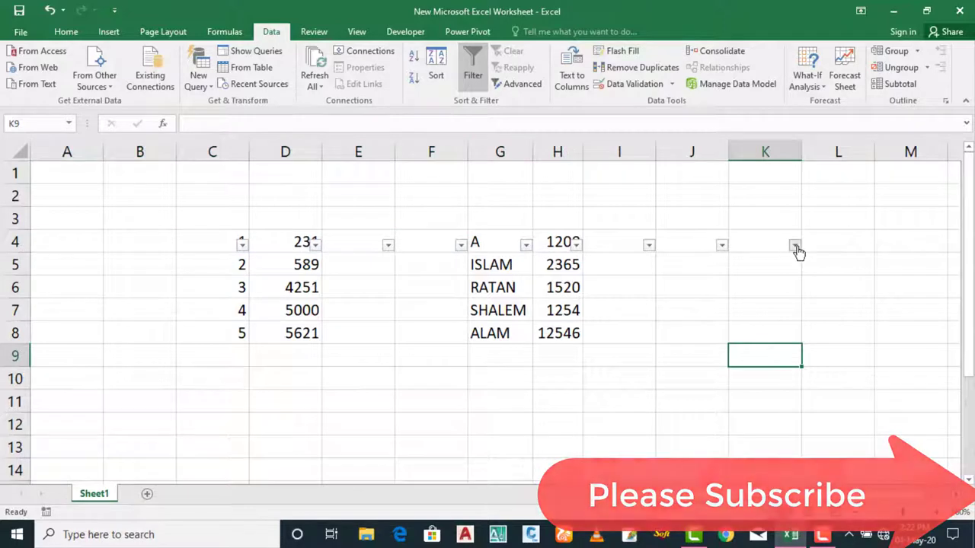
click(794, 244)
click(857, 319)
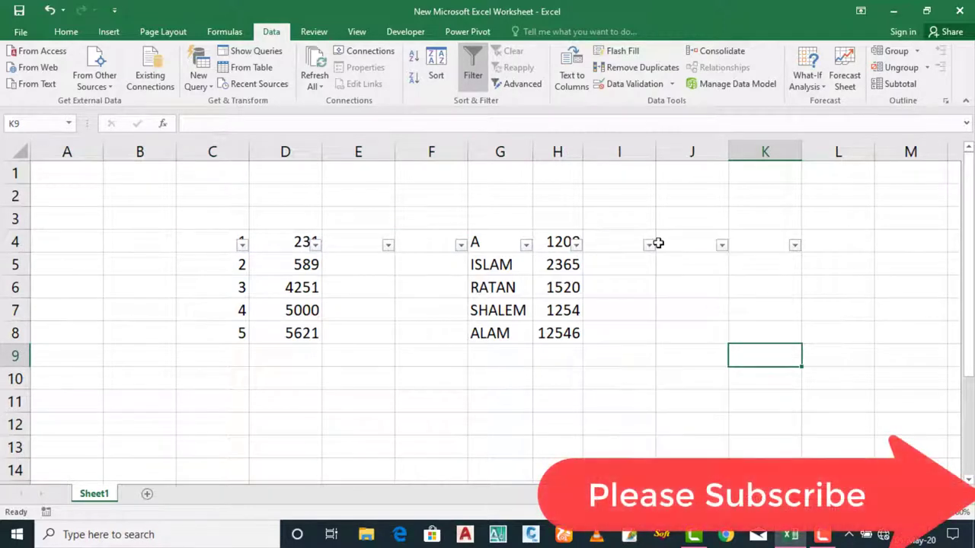
click(537, 417)
click(598, 284)
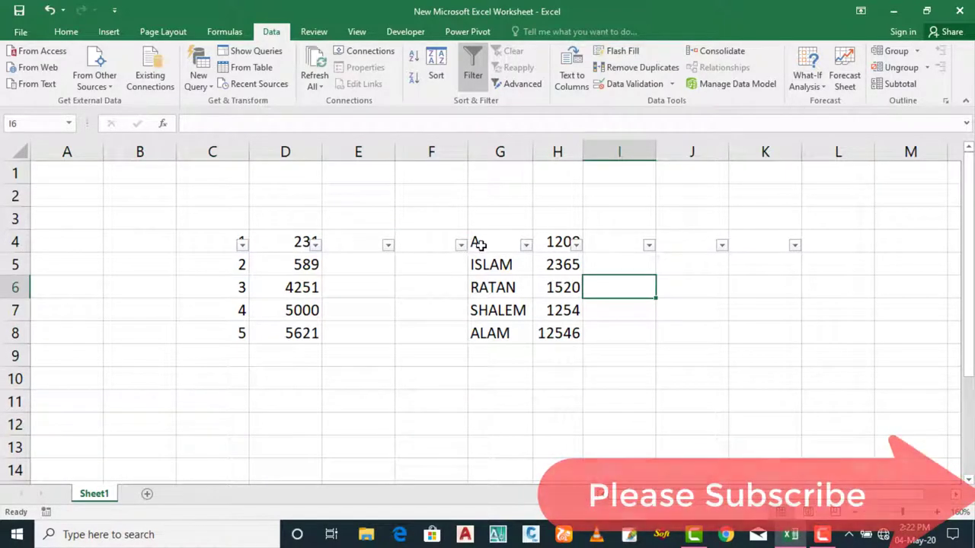
- Filter the names column in G4 to show only ALAM
click(476, 243)
click(525, 246)
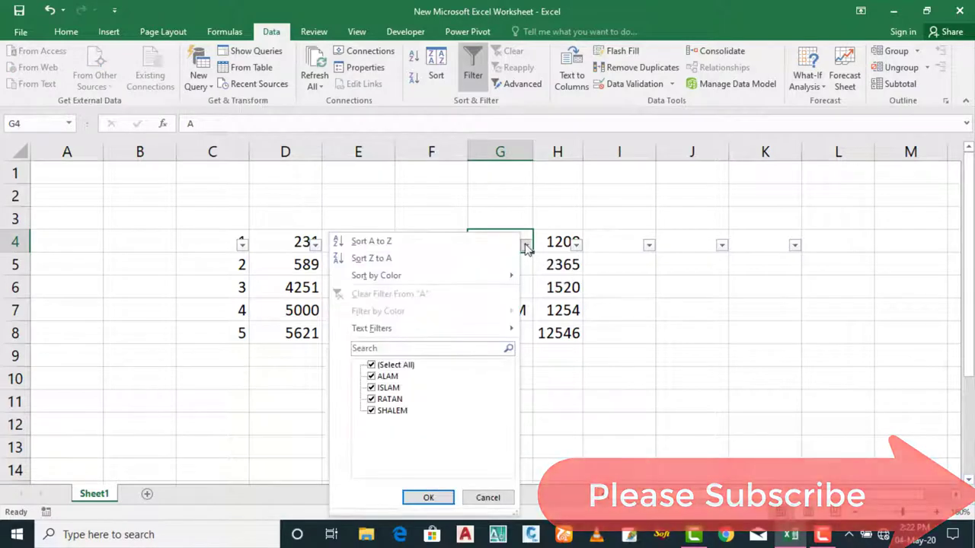
click(372, 377)
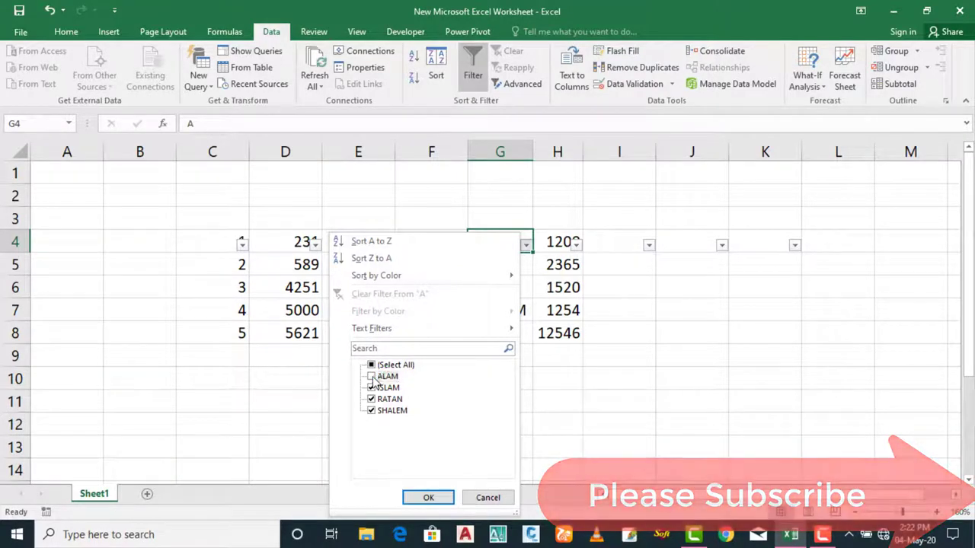
click(372, 377)
click(371, 366)
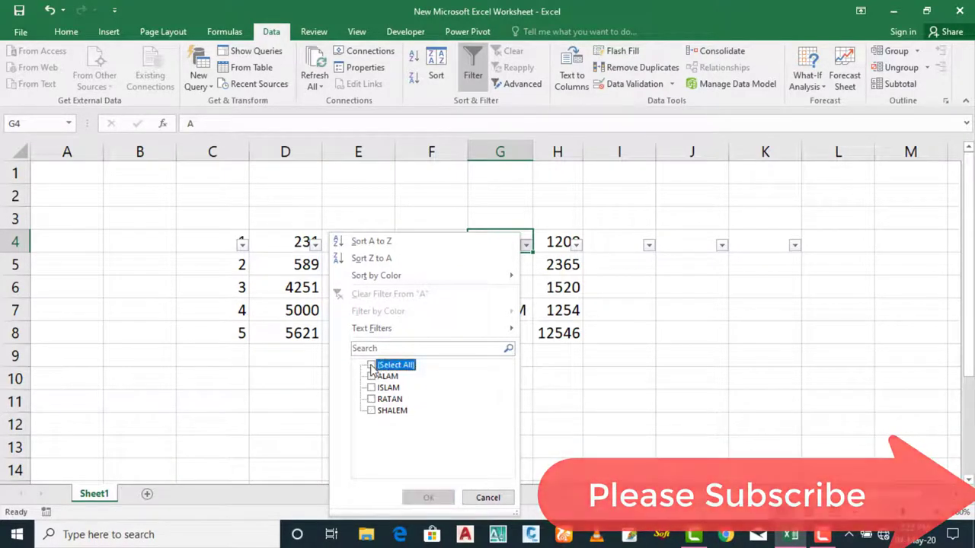
click(372, 377)
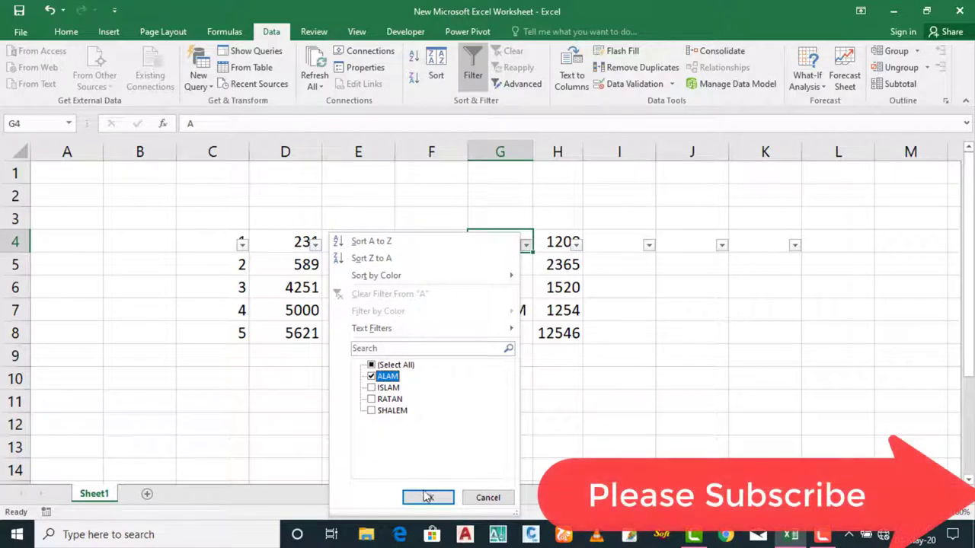
click(428, 497)
- Select row 4 from C4 to L4 in the ALAM-filtered table, then clear the selection
click(618, 425)
click(548, 267)
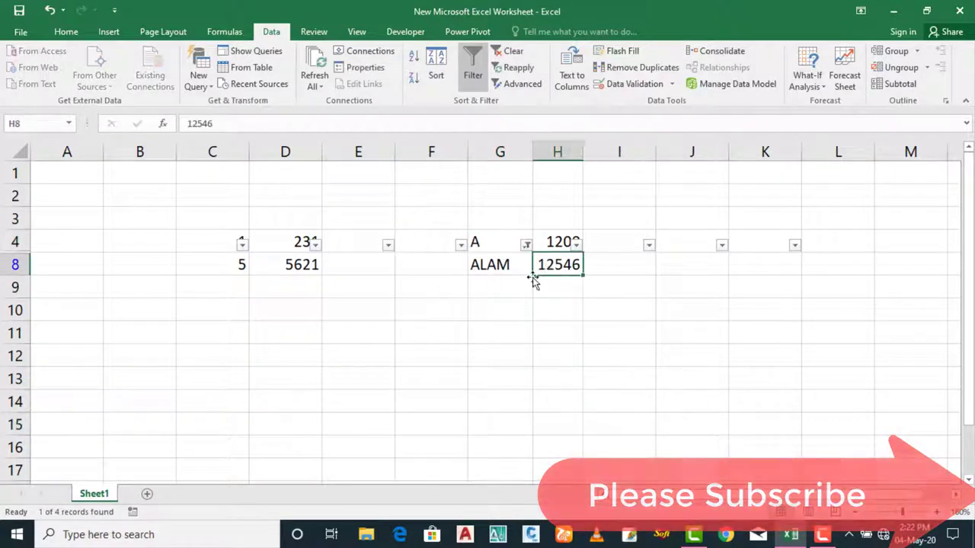
click(474, 280)
click(450, 349)
drag(217, 245, 874, 234)
click(631, 330)
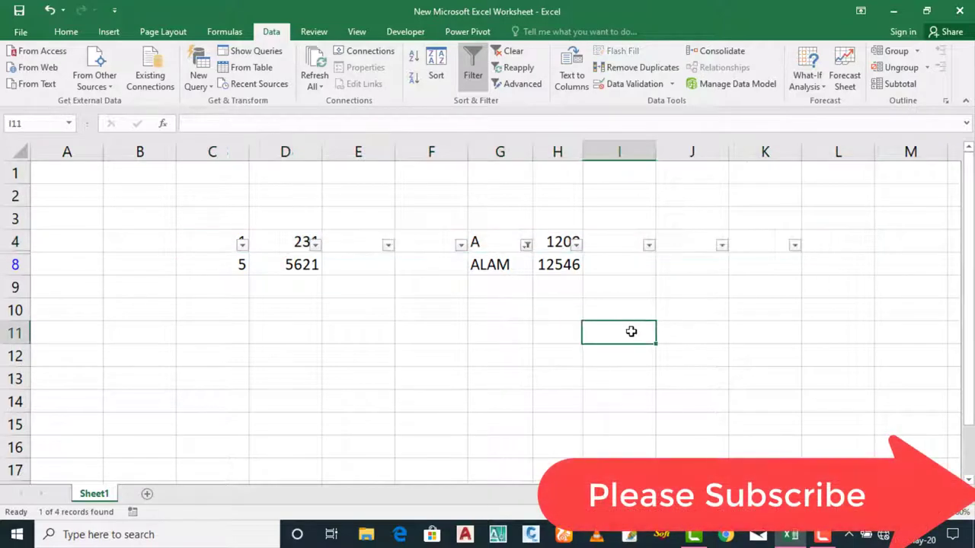
- Change the names filter to show only RATAN
click(483, 265)
click(526, 245)
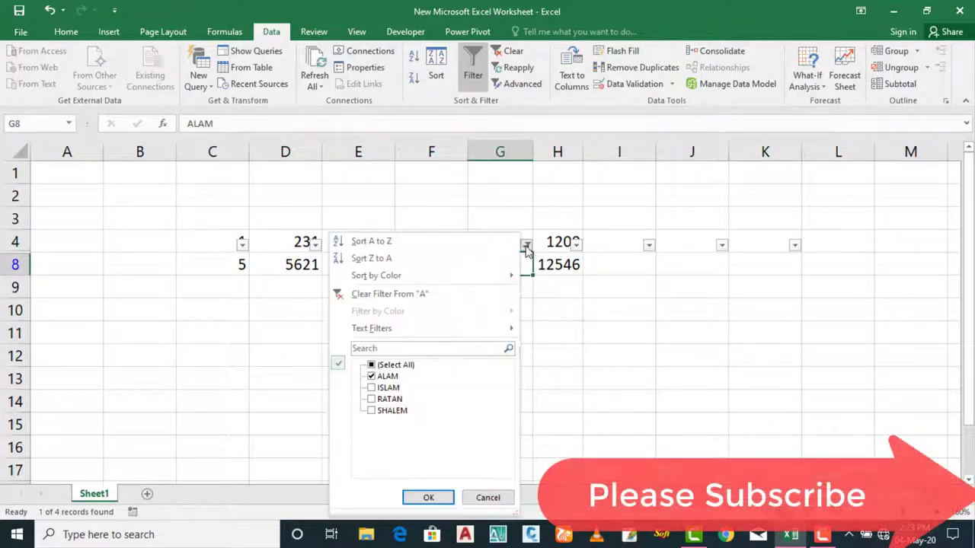
click(371, 365)
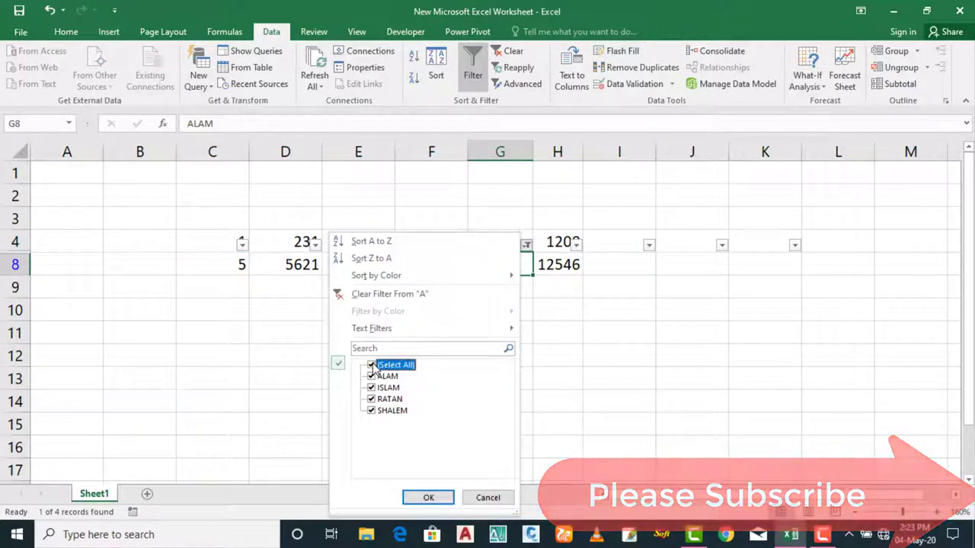
click(371, 366)
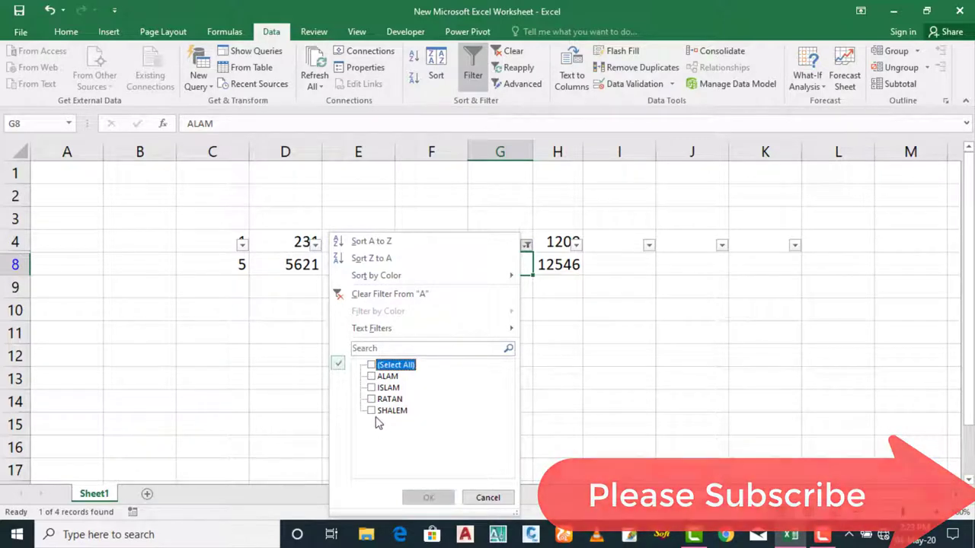
click(372, 400)
click(430, 498)
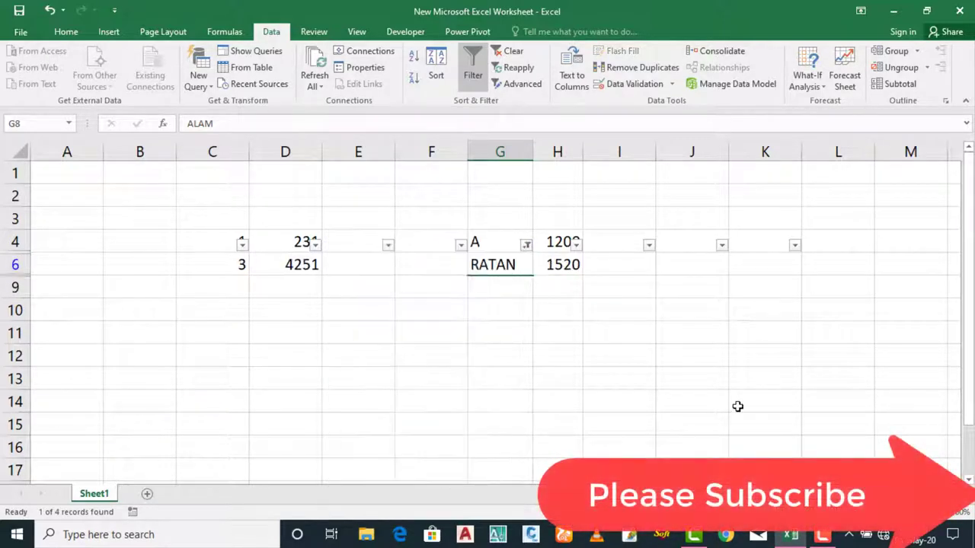
- Select cells in the RATAN row, first G6:I6, then B6:F6
click(402, 319)
key(Right)
key(Right)
key(Right)
key(Right)
key(Right)
drag(604, 267, 609, 268)
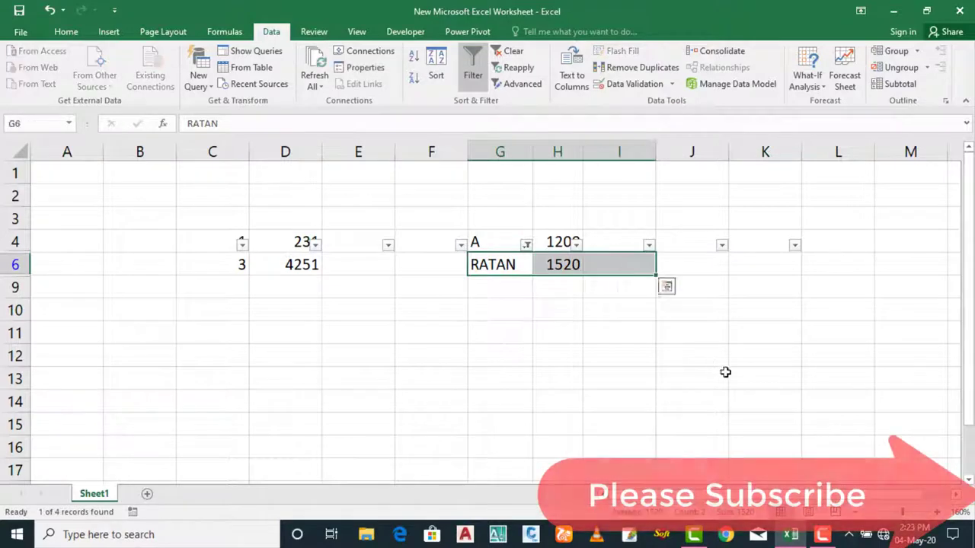
click(358, 310)
drag(160, 258, 818, 254)
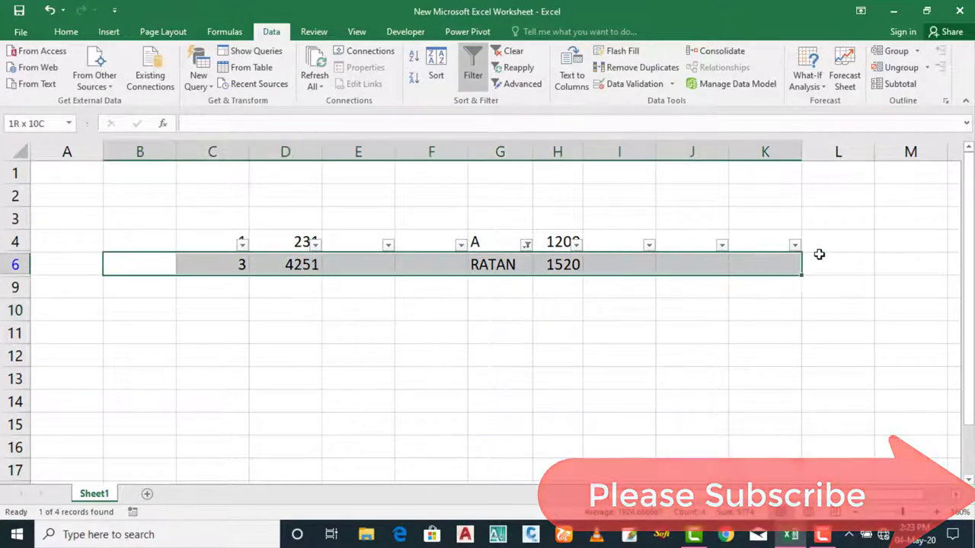
click(327, 361)
key(Right)
key(Right)
key(Right)
key(Right)
key(Down)
- Select the ranges C6:L6, F4:K6 and F6:L6, then switch the filter off to show all rows
click(431, 264)
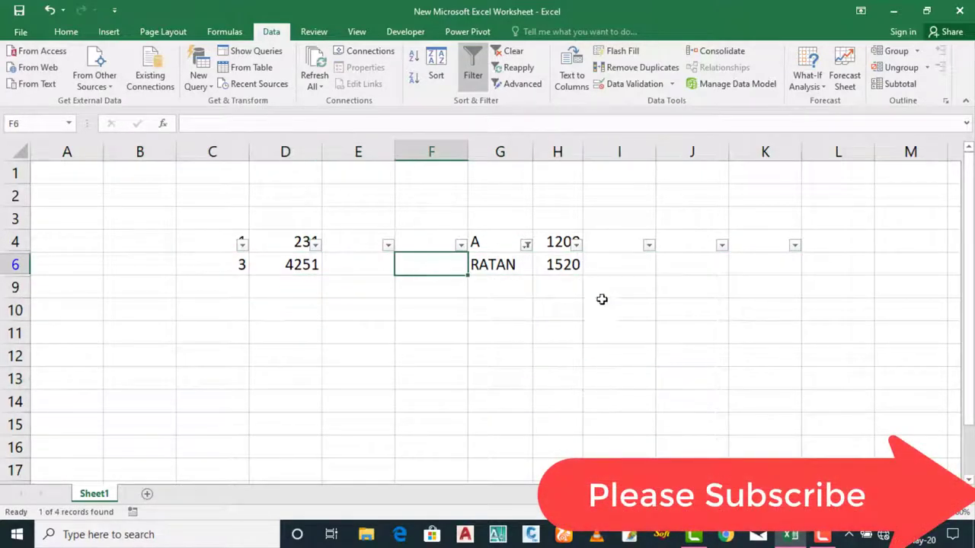
click(606, 293)
click(396, 257)
drag(197, 264, 816, 263)
click(430, 278)
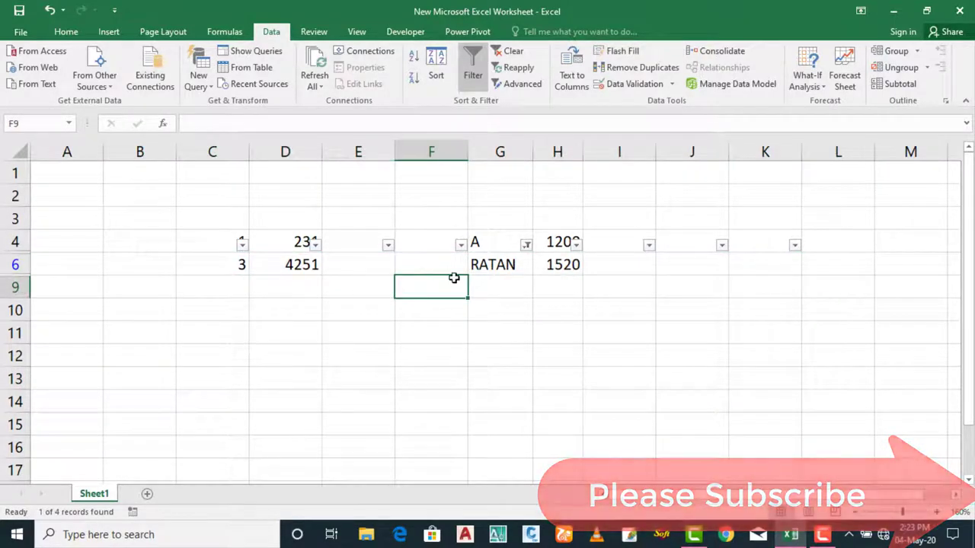
drag(437, 267, 806, 255)
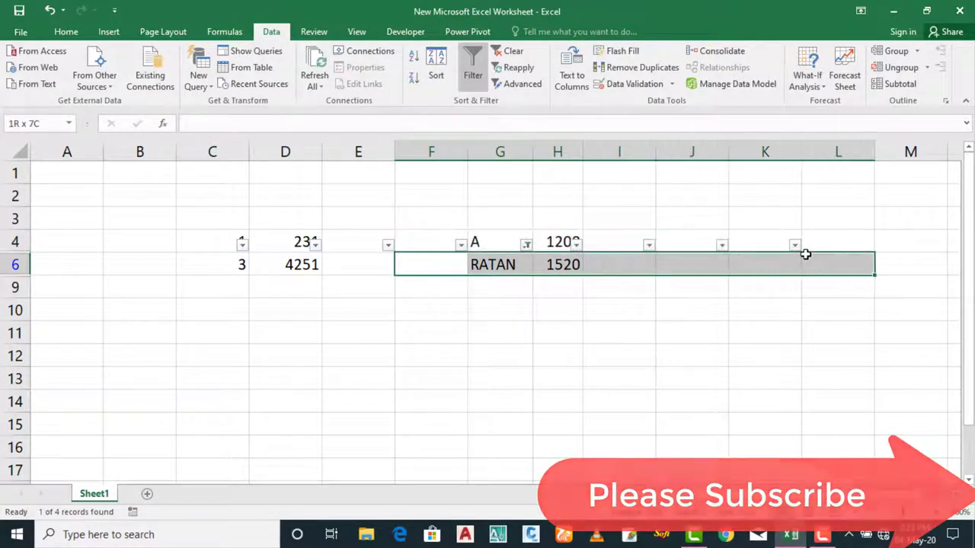
drag(220, 266, 818, 257)
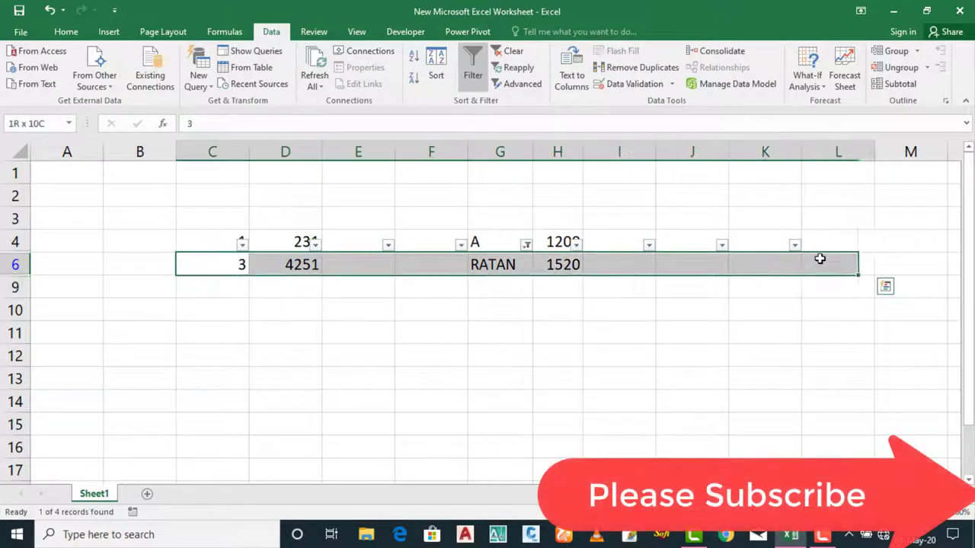
click(558, 333)
click(463, 264)
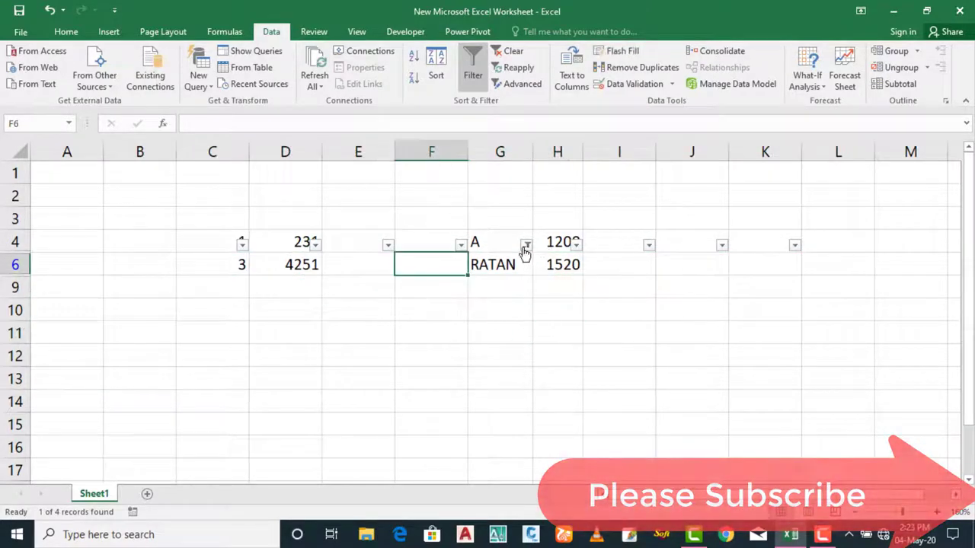
click(473, 68)
- Copy the names and amounts in G5:H8 and paste them into G9 and G13
click(596, 352)
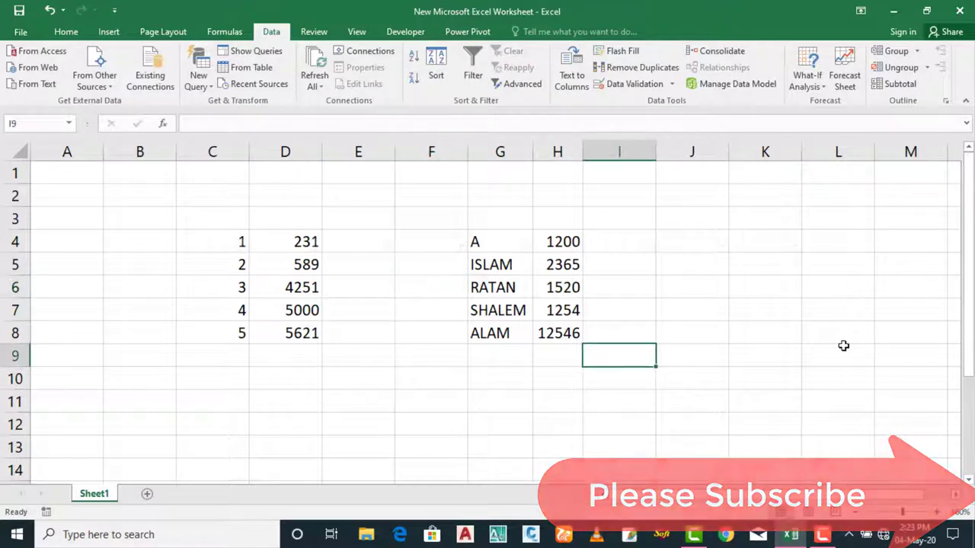
click(841, 350)
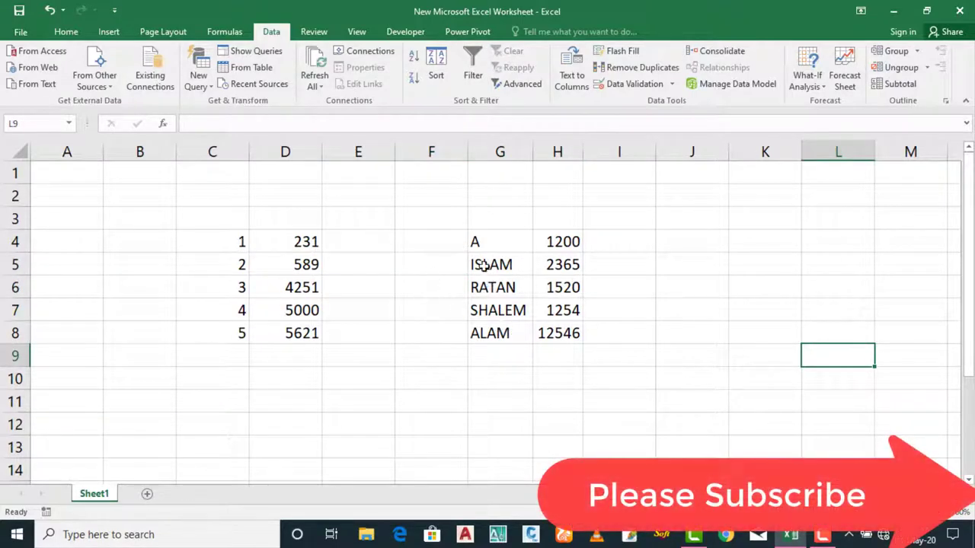
drag(484, 265, 555, 332)
right_click(555, 333)
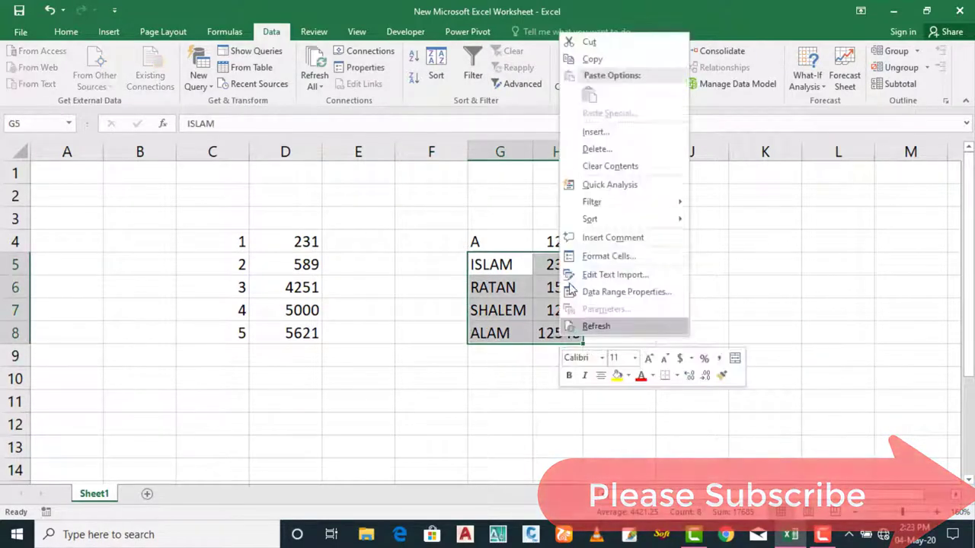
click(592, 60)
right_click(483, 355)
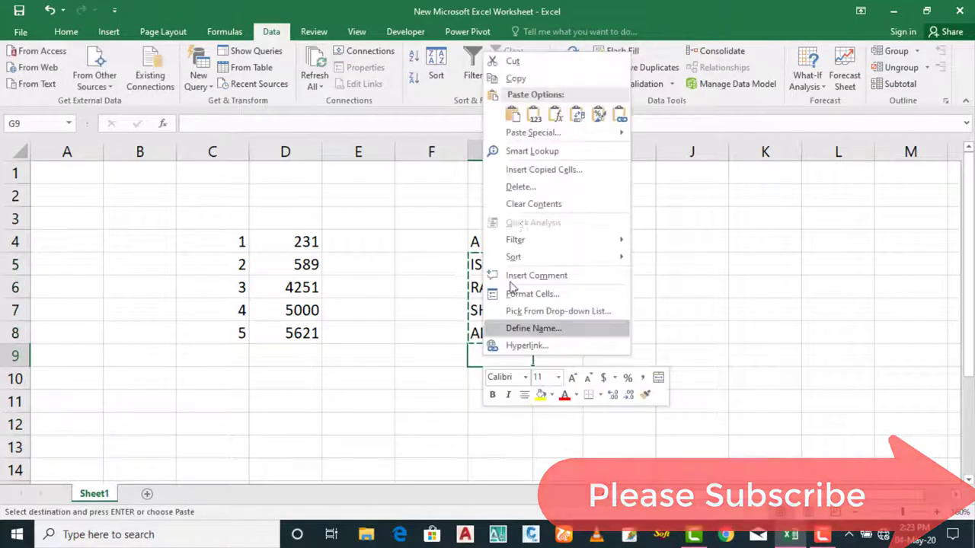
click(513, 114)
right_click(486, 448)
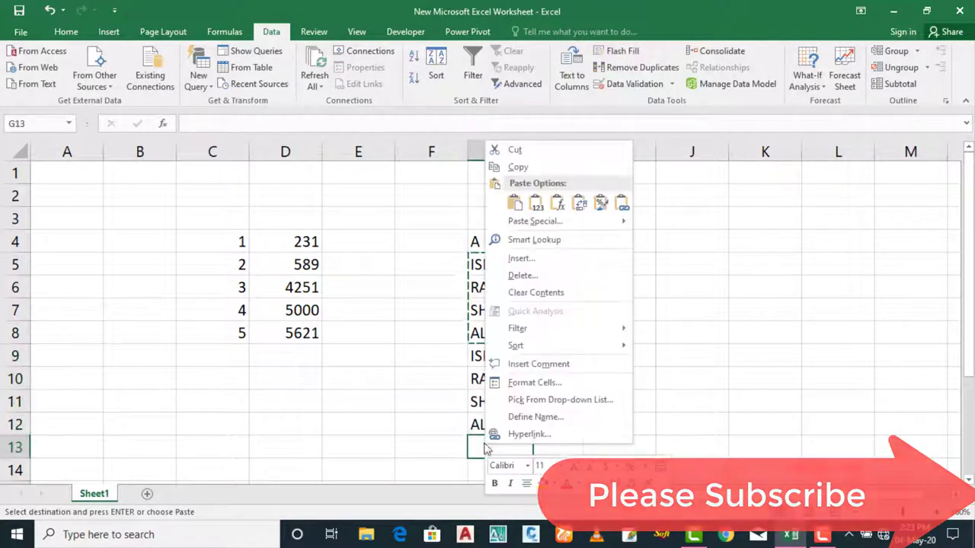
click(515, 203)
- Select header cells G4:H4 and turn filtering on for the name table
click(673, 327)
click(363, 331)
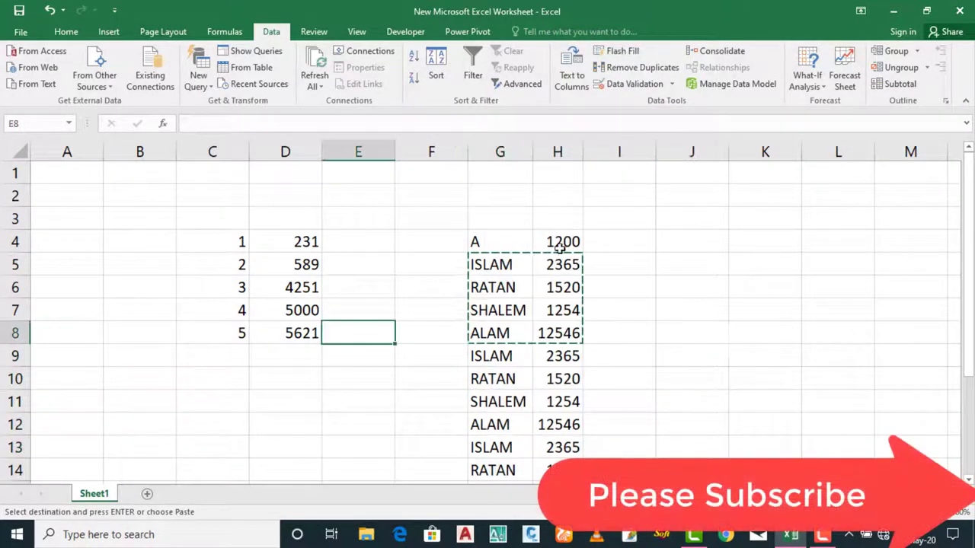
drag(561, 243, 501, 248)
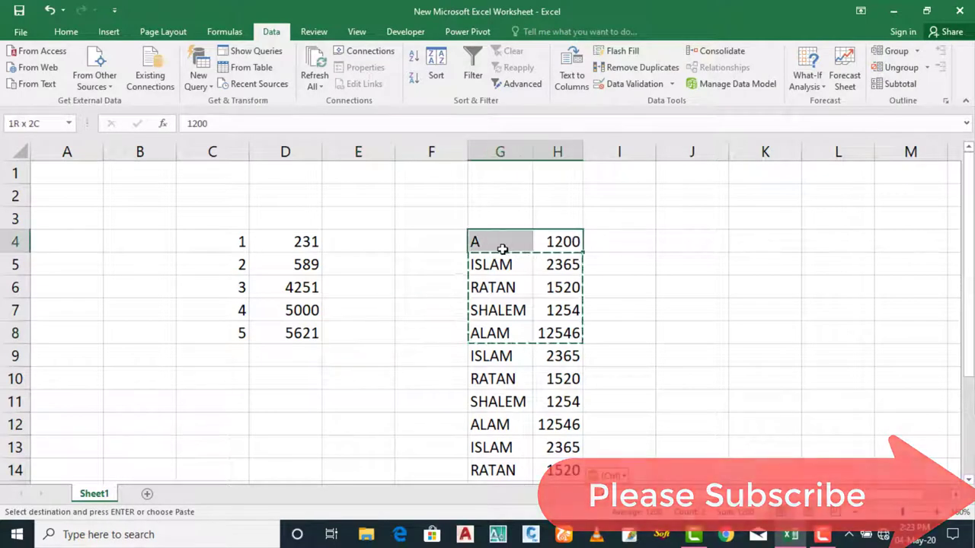
click(478, 74)
- Filter the name column to show only ALAM rows
click(681, 293)
click(525, 249)
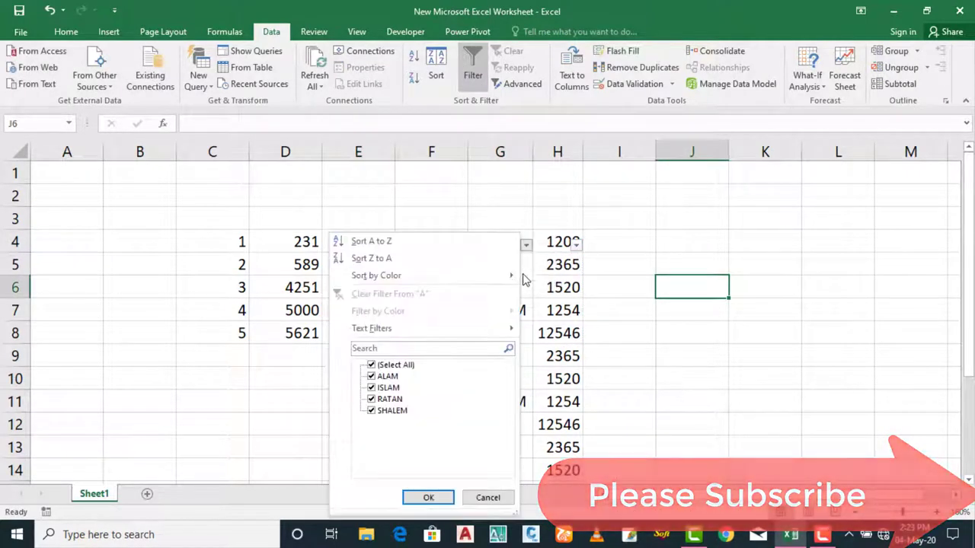
click(371, 365)
click(372, 376)
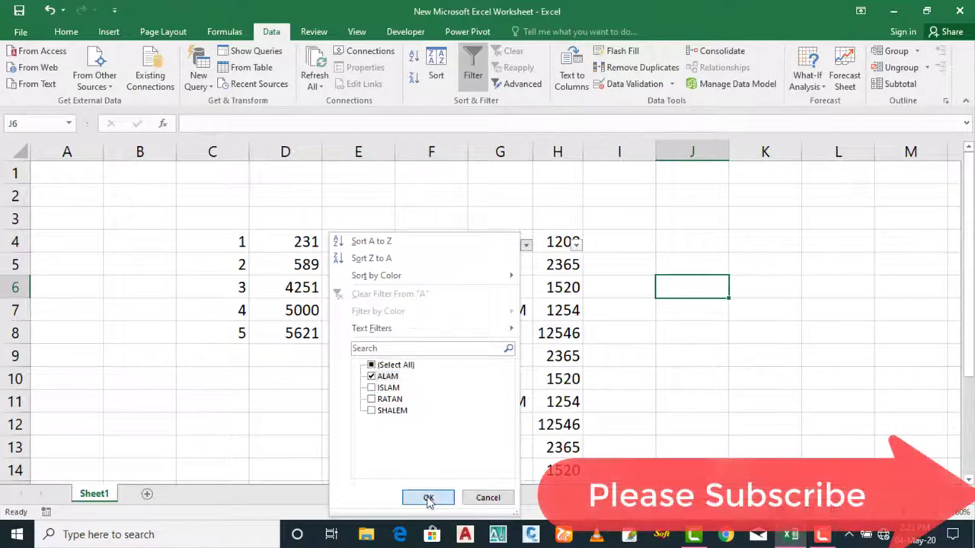
click(428, 497)
- Switch filtering off so all name rows are visible again
click(675, 418)
click(420, 352)
click(716, 390)
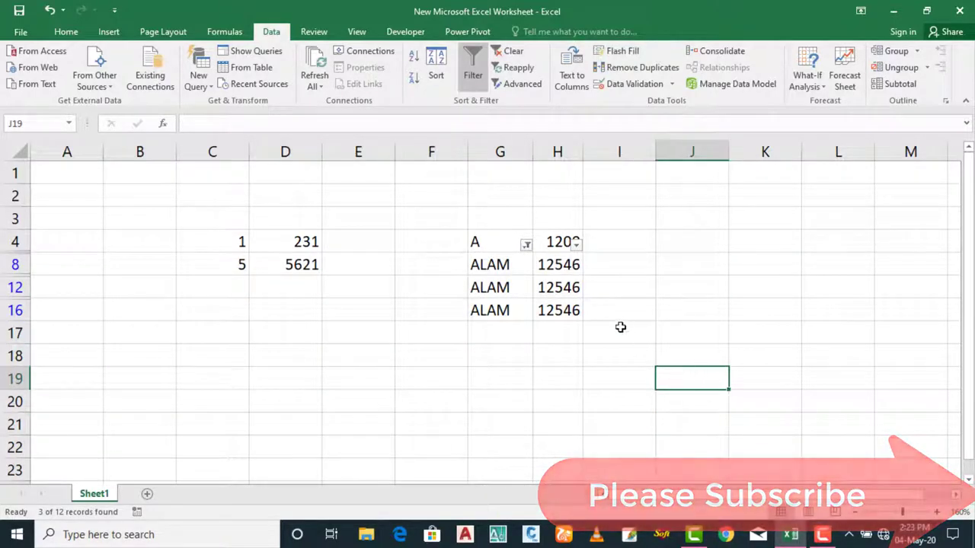
click(586, 311)
click(827, 373)
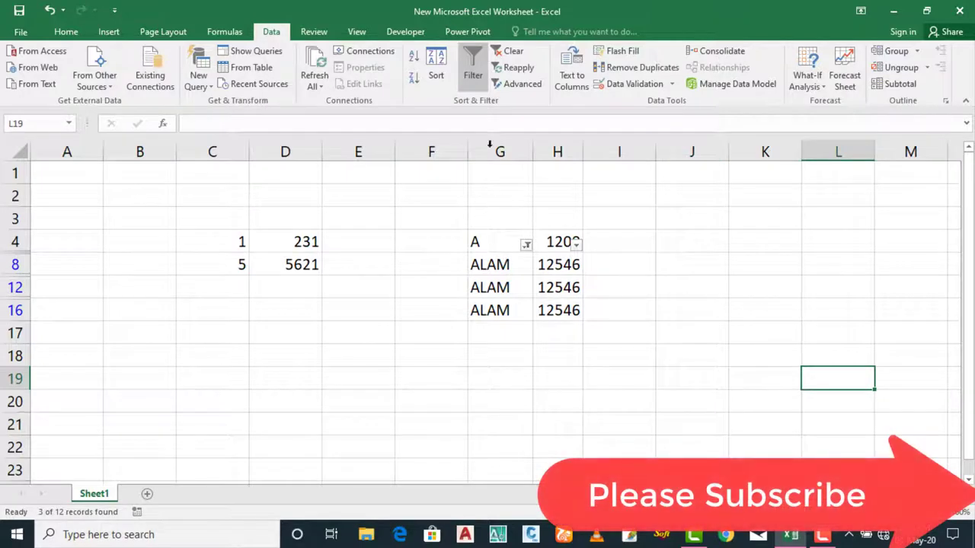
click(473, 72)
click(650, 361)
click(602, 296)
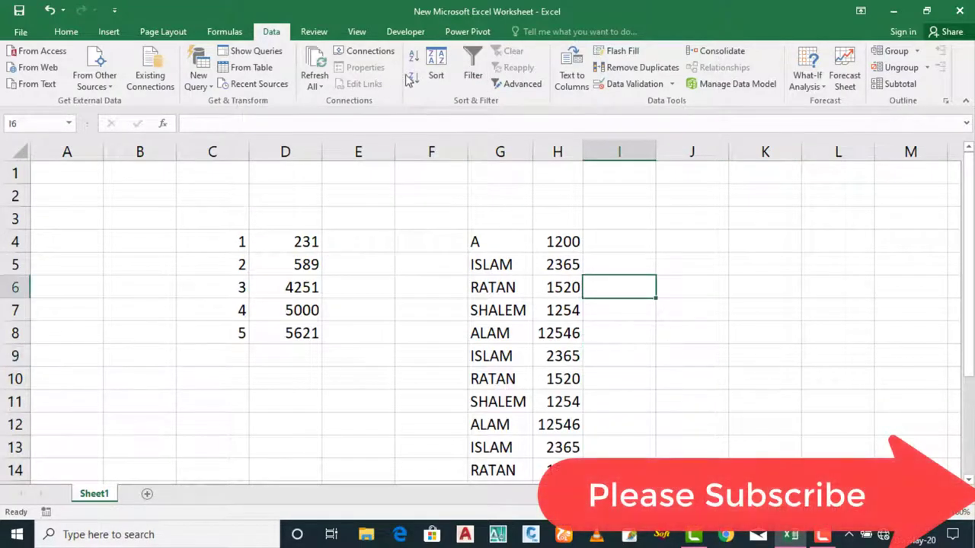
- Try Text to Columns with no data selected and dismiss the no-data-to-parse warning
click(562, 228)
click(572, 76)
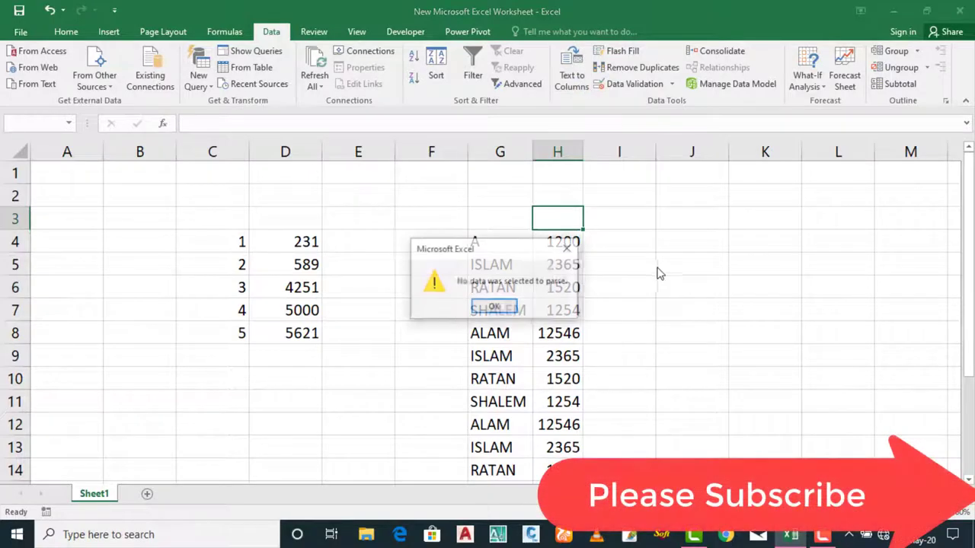
click(567, 251)
click(644, 291)
- Enter a person's two-word full name in cell J5
click(682, 270)
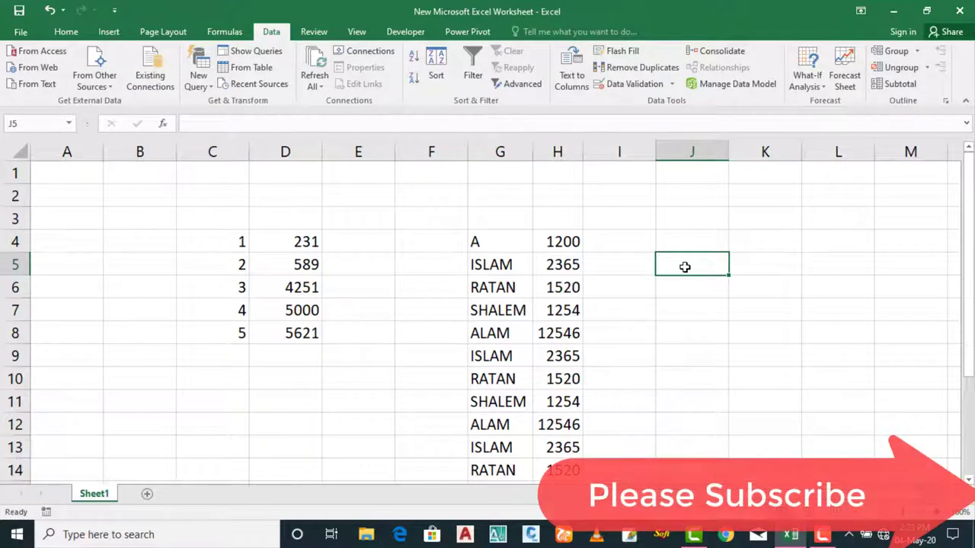
text(rAS)
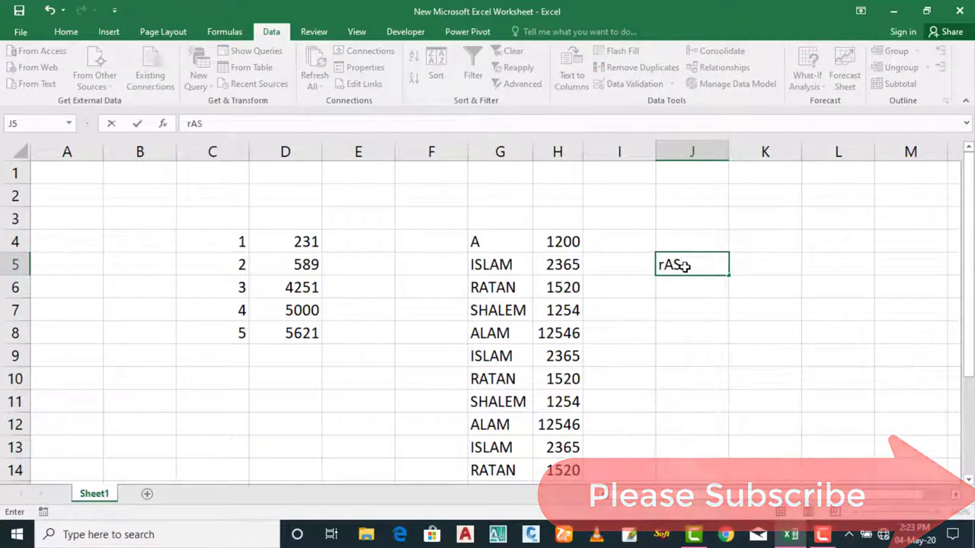
key(BackSpace)
key(BackSpace)
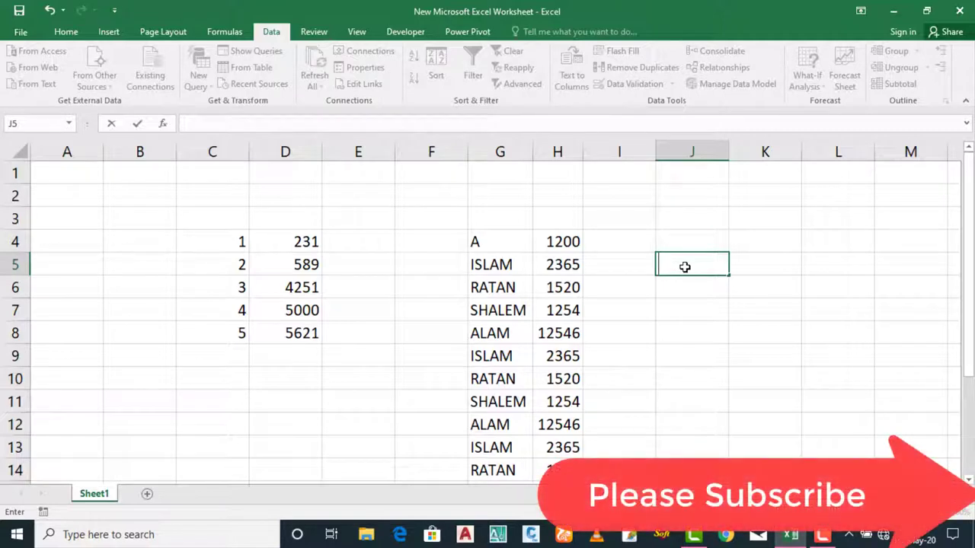
text(Rashedul i)
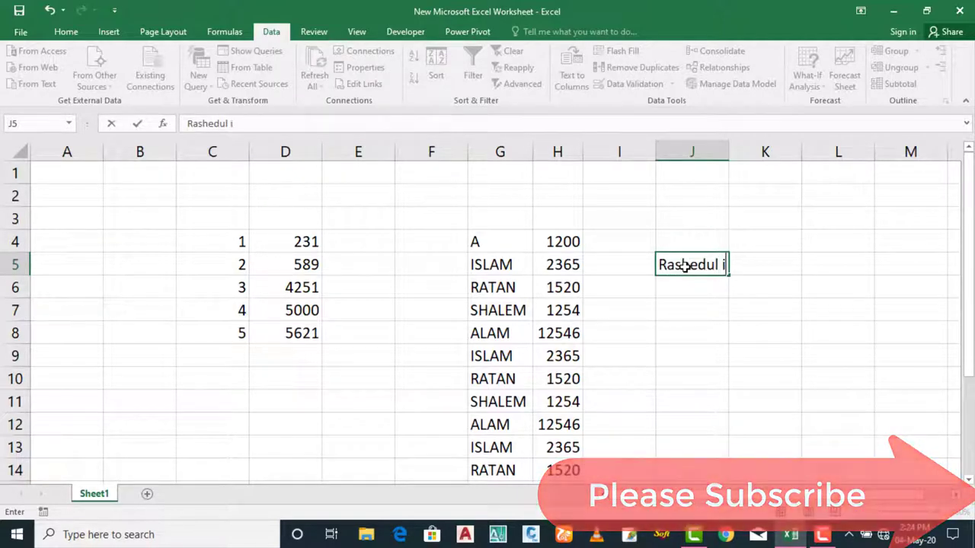
text(slam)
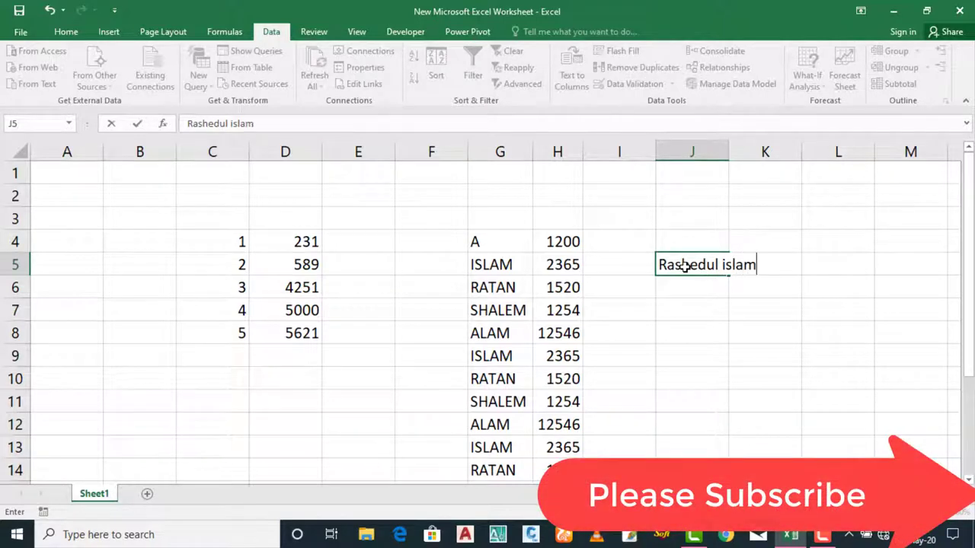
key(Return)
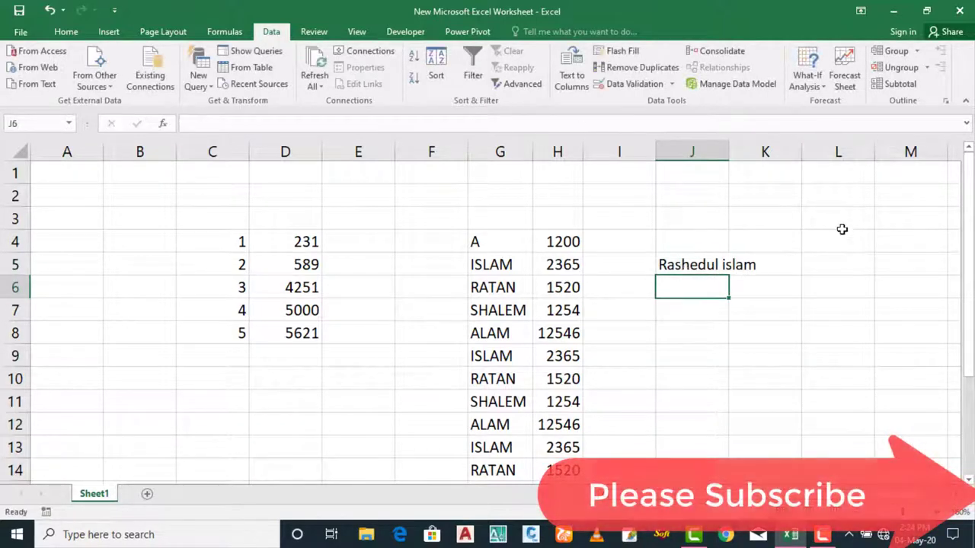
- Select the name in J5 and start the Text to Columns wizard on it
click(677, 264)
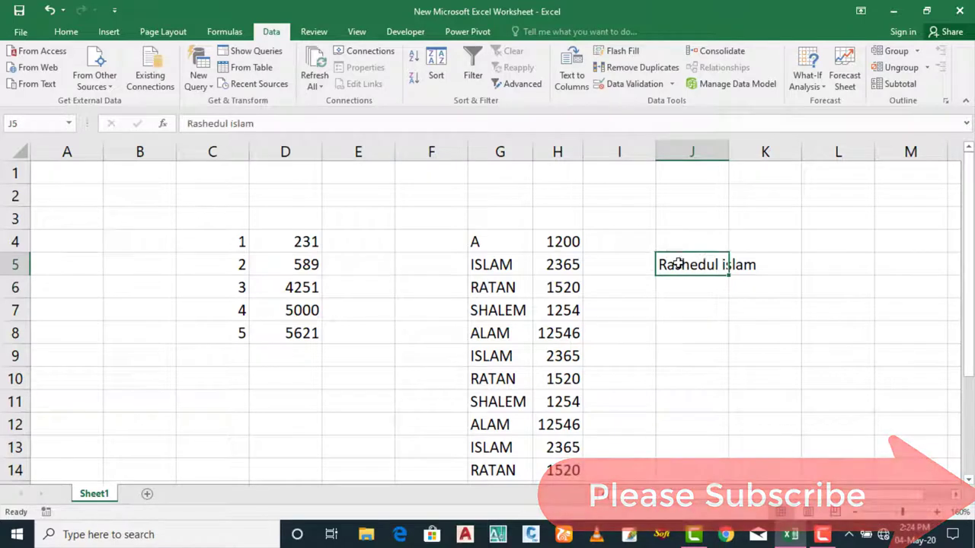
key(Right)
click(680, 267)
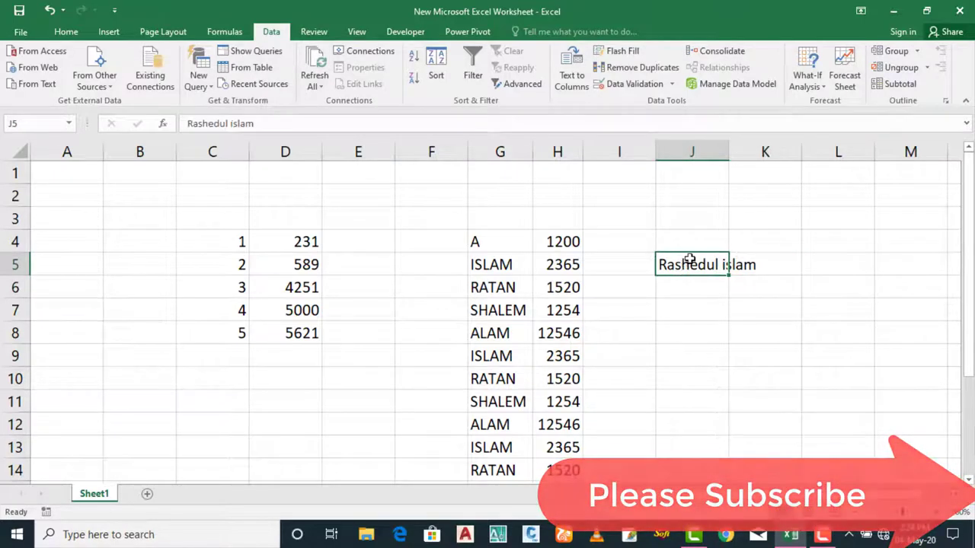
click(733, 299)
click(766, 259)
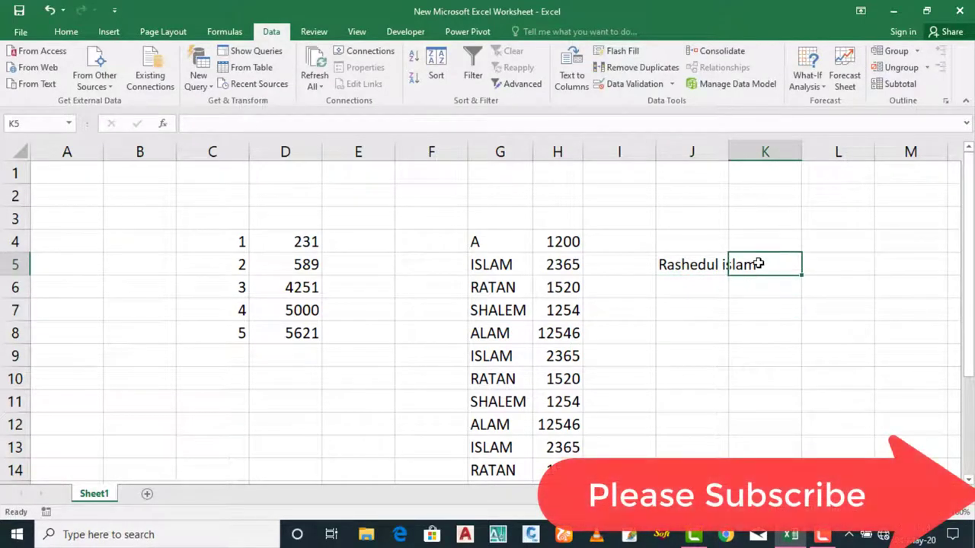
click(770, 293)
click(675, 267)
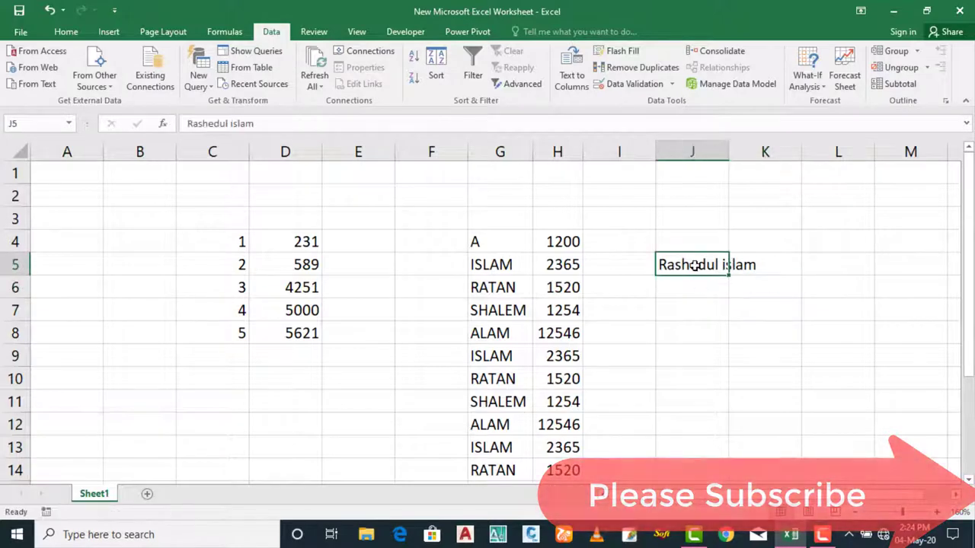
click(768, 265)
click(691, 261)
click(761, 261)
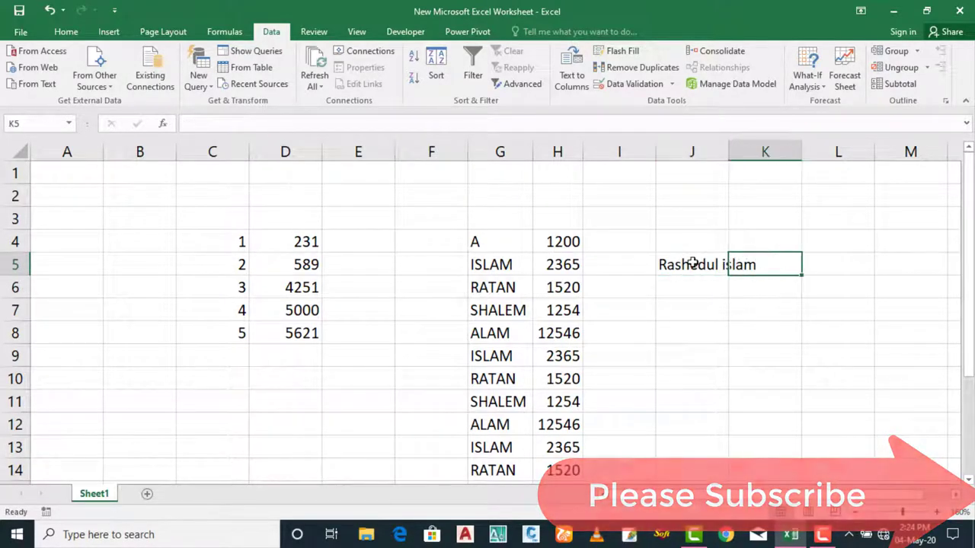
click(716, 268)
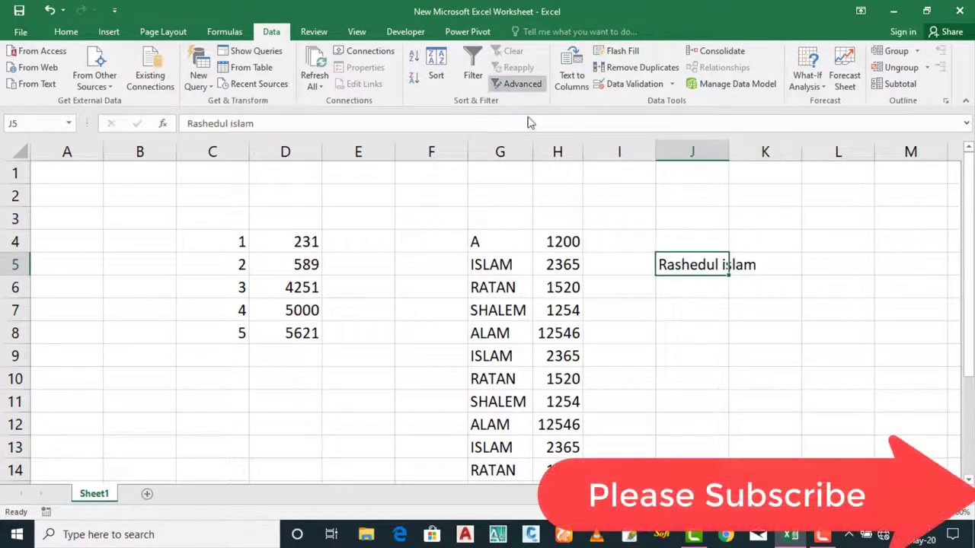
click(779, 300)
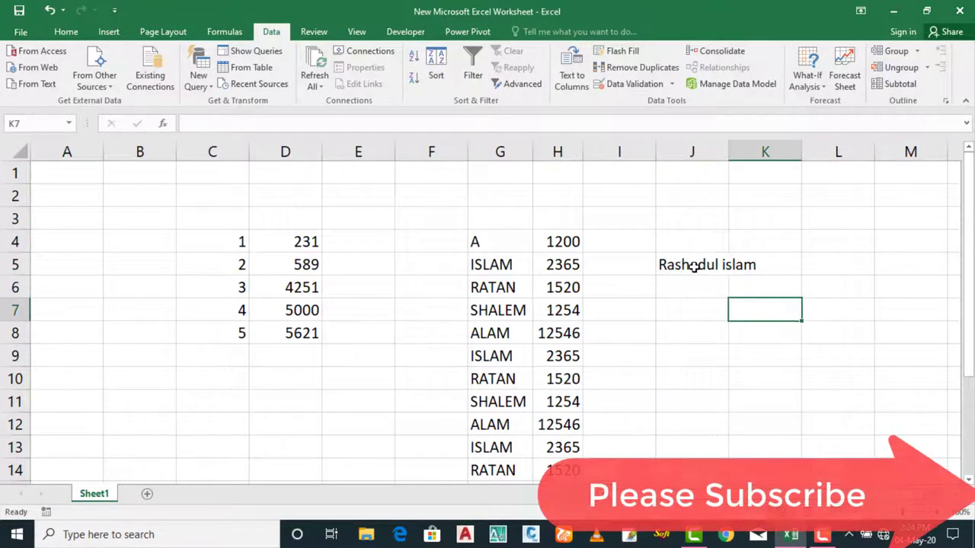
click(693, 263)
click(578, 71)
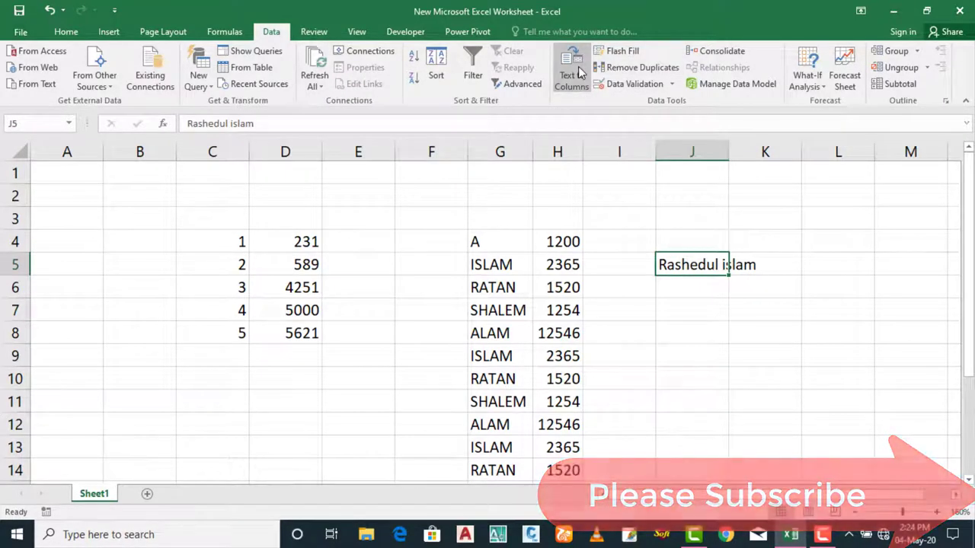
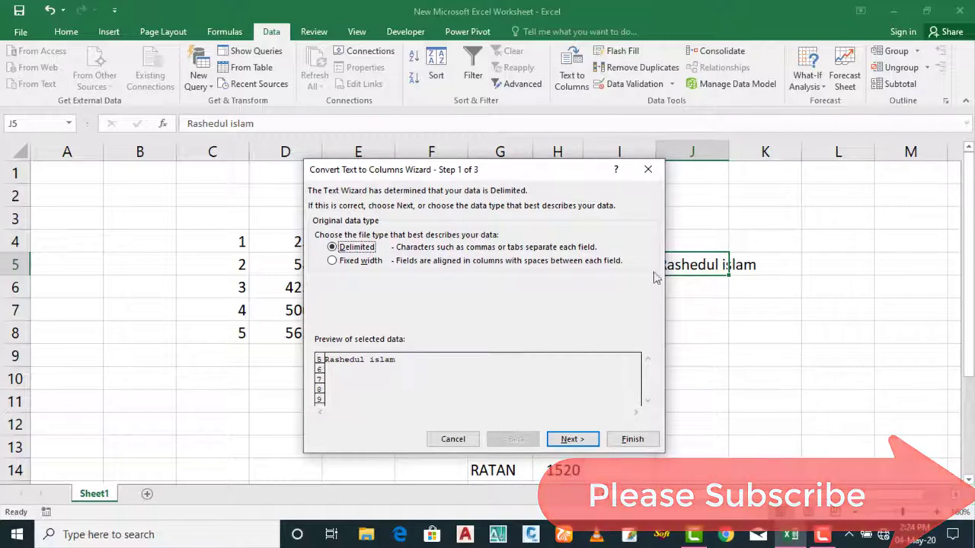
- Split the full name in J5 on Space only, putting the first name in J5 and surname in K5
drag(533, 182, 486, 130)
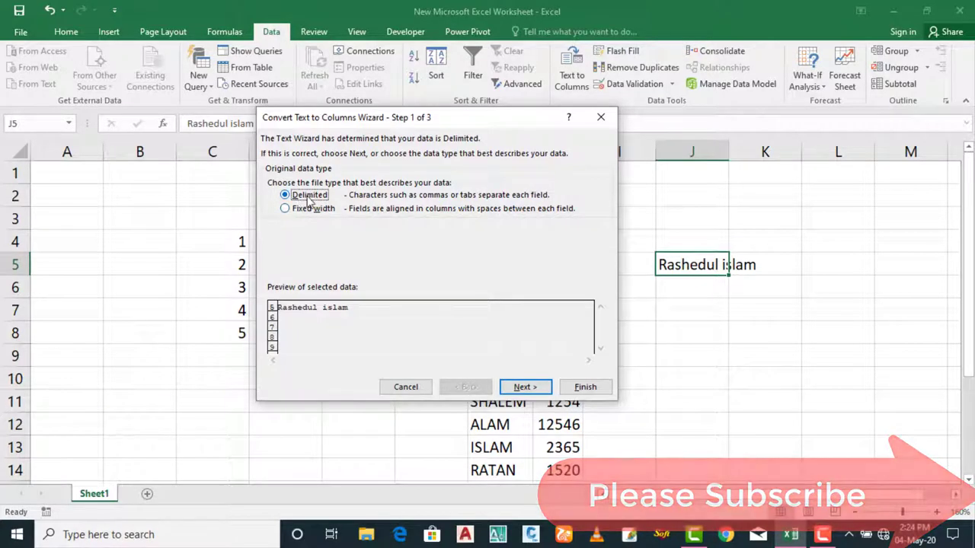
click(526, 387)
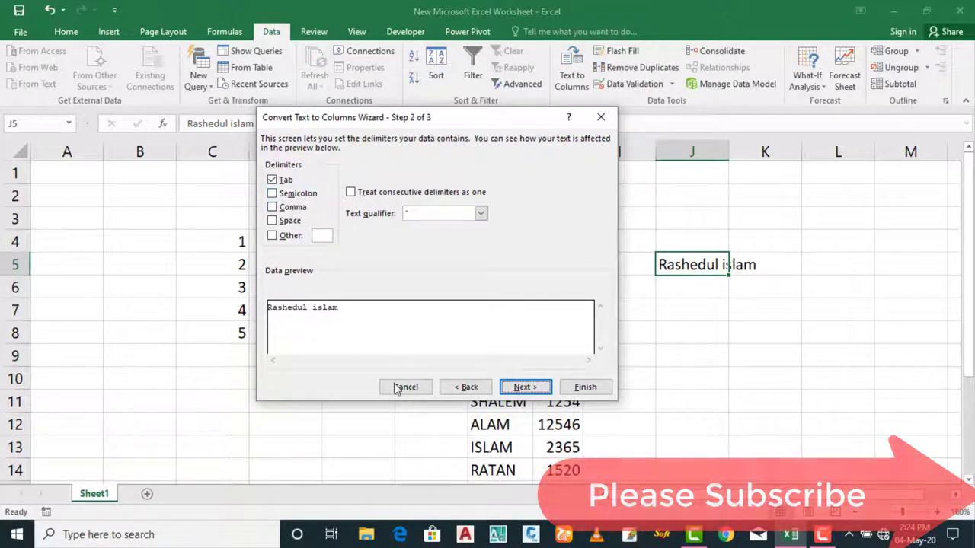
click(297, 194)
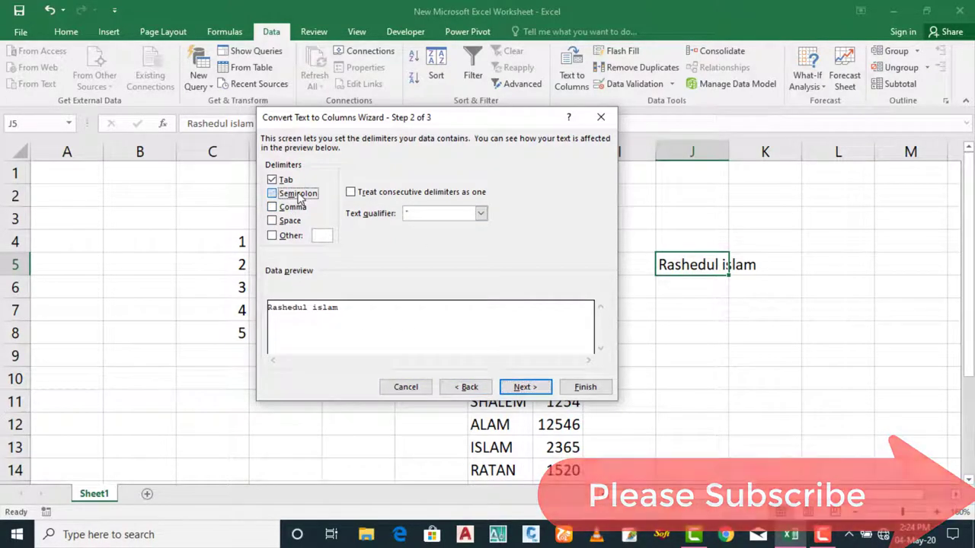
click(291, 208)
click(288, 221)
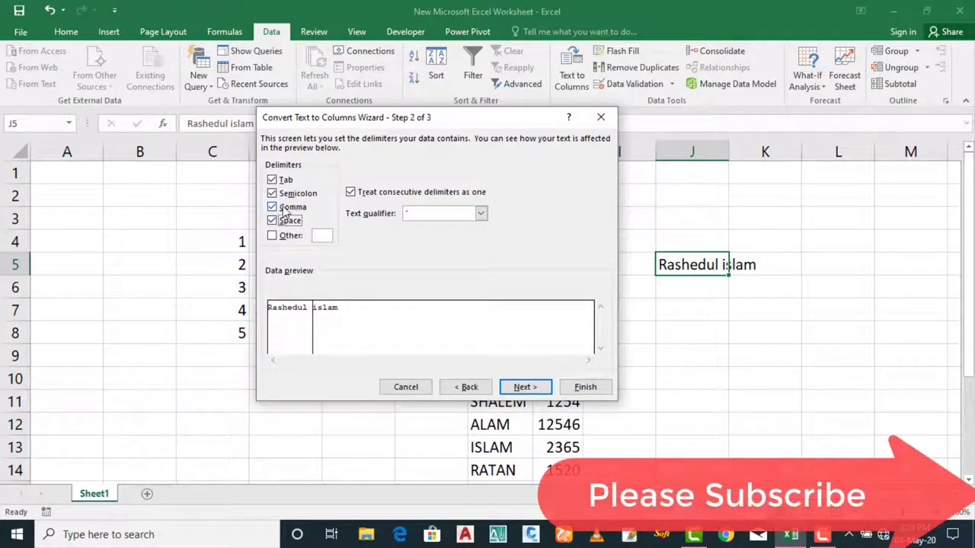
click(289, 207)
click(293, 193)
click(283, 180)
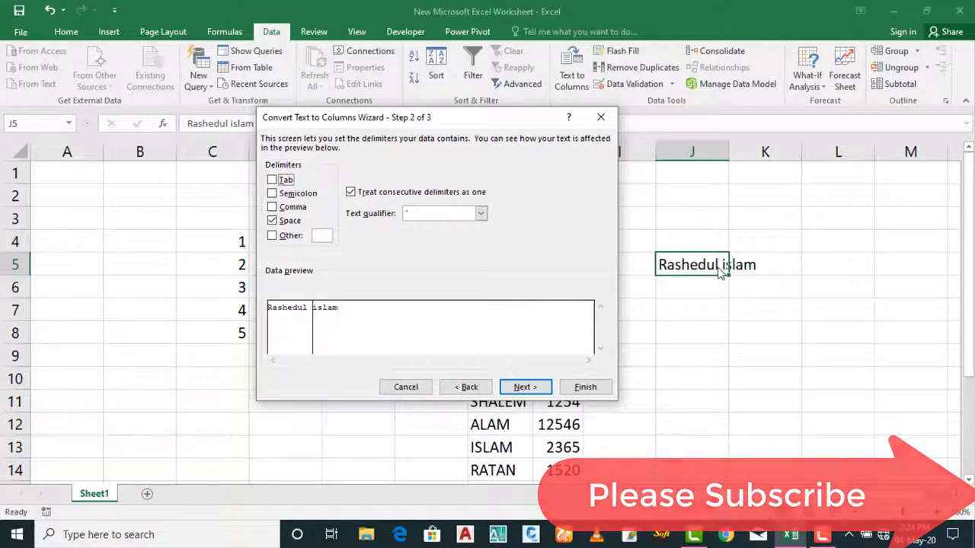
click(524, 388)
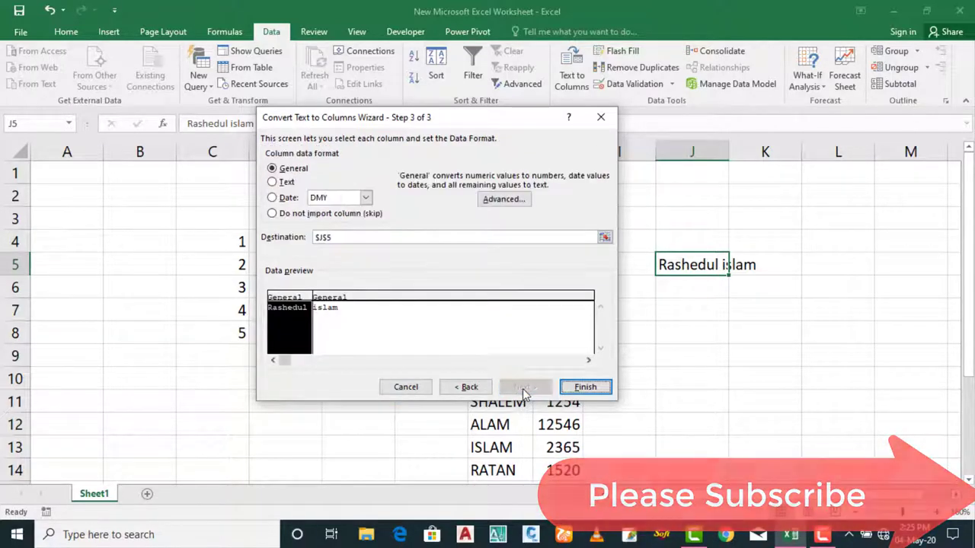
click(586, 388)
click(764, 258)
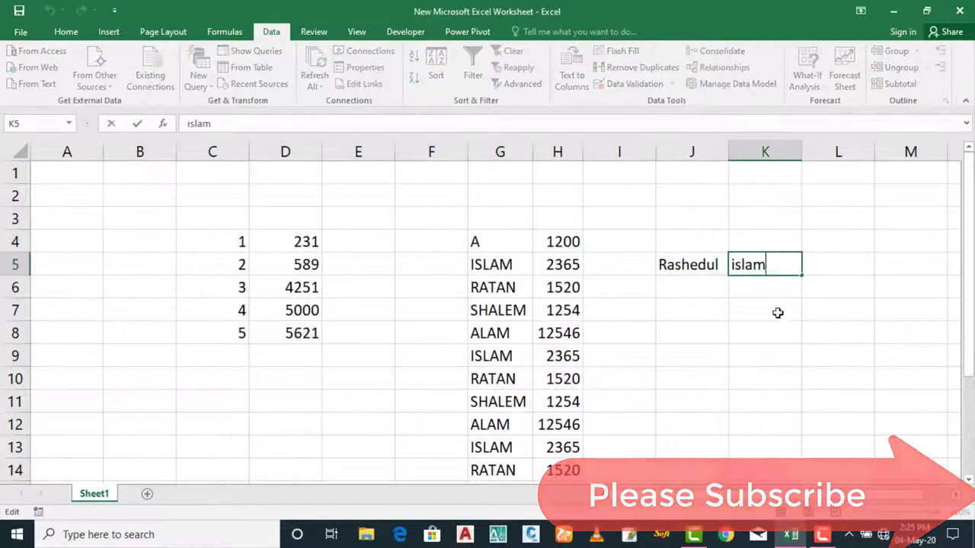
click(686, 265)
click(751, 262)
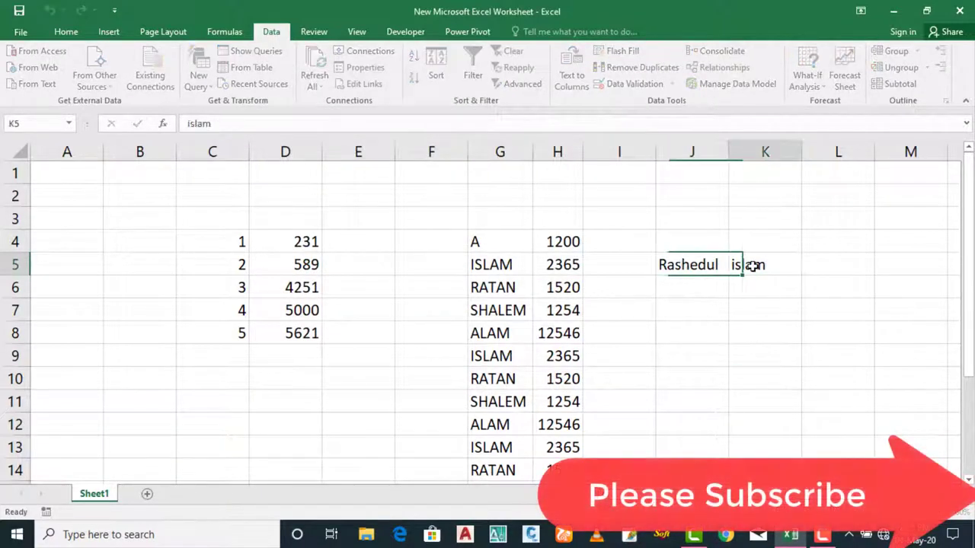
click(744, 339)
double_click(696, 265)
click(756, 259)
click(718, 322)
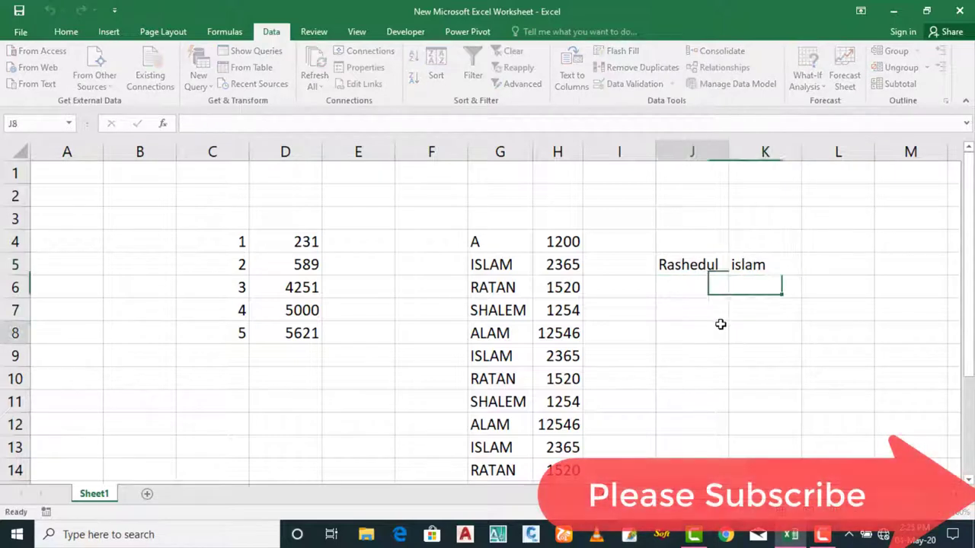
click(700, 264)
key(Right)
click(705, 265)
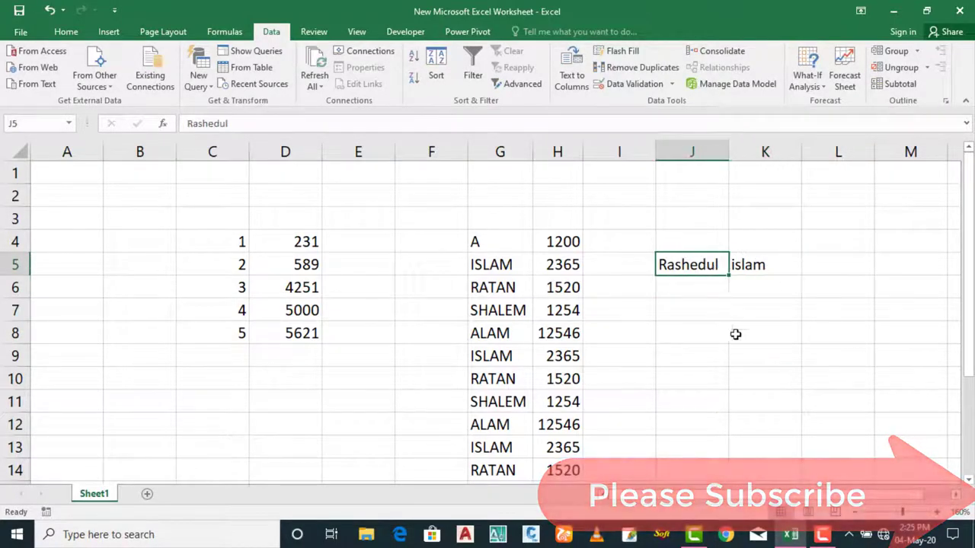
click(739, 332)
click(686, 264)
key(Right)
click(686, 265)
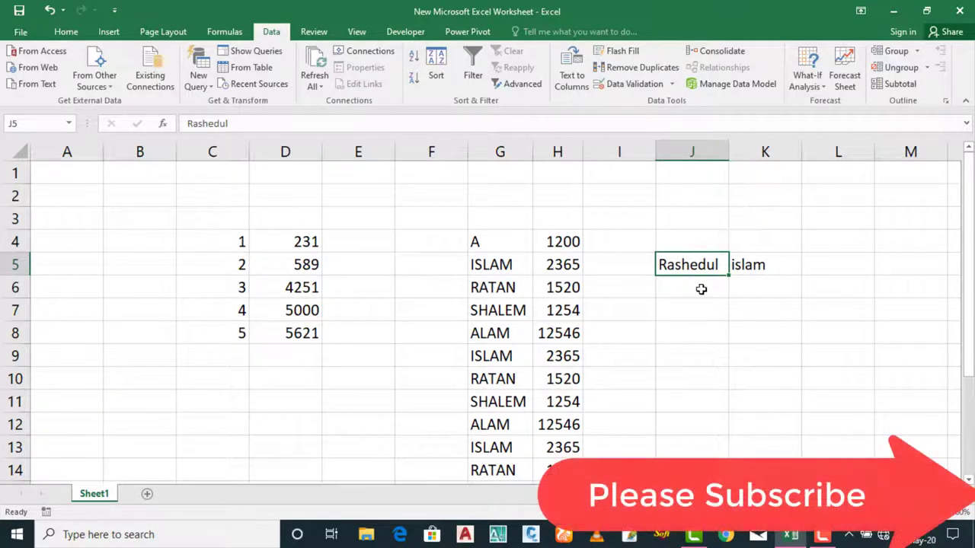
click(774, 306)
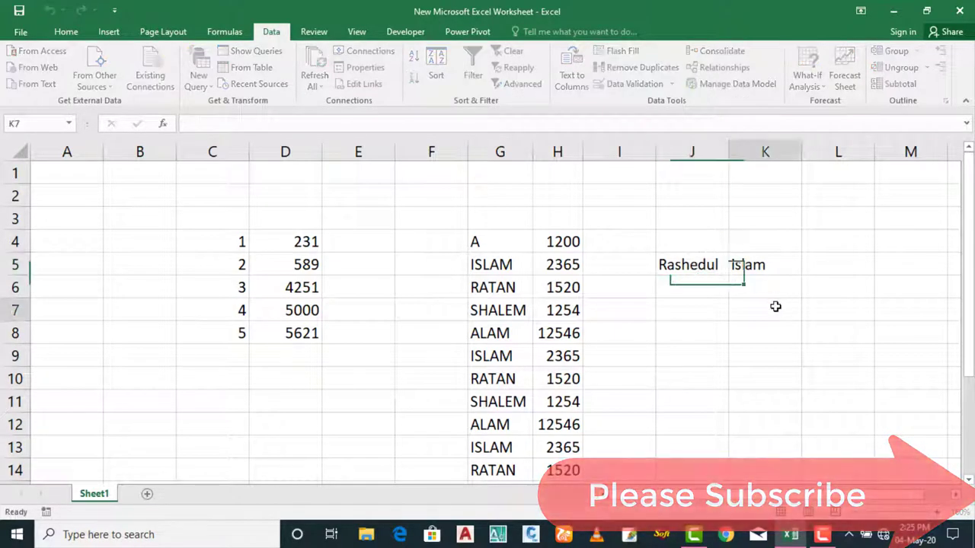
click(746, 270)
click(662, 272)
click(772, 336)
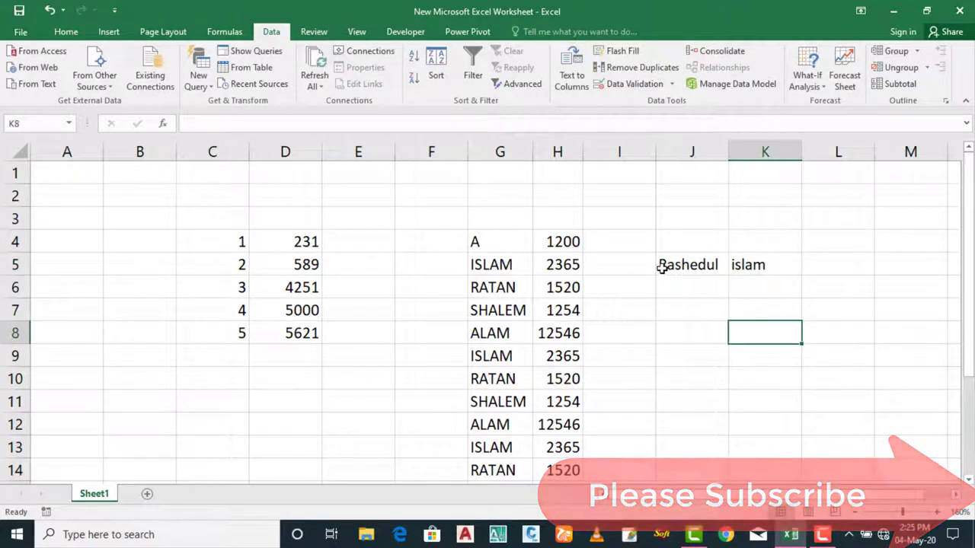
drag(662, 267, 780, 260)
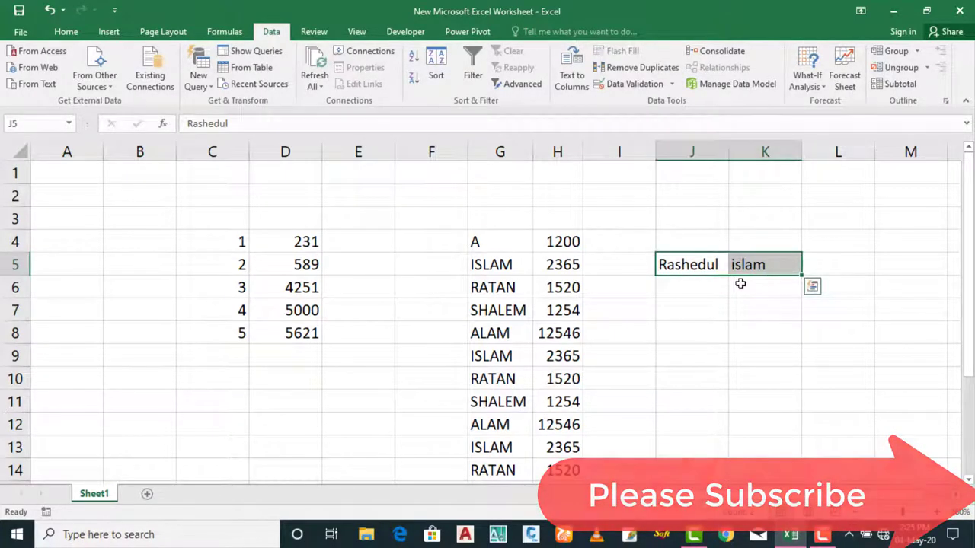
click(739, 324)
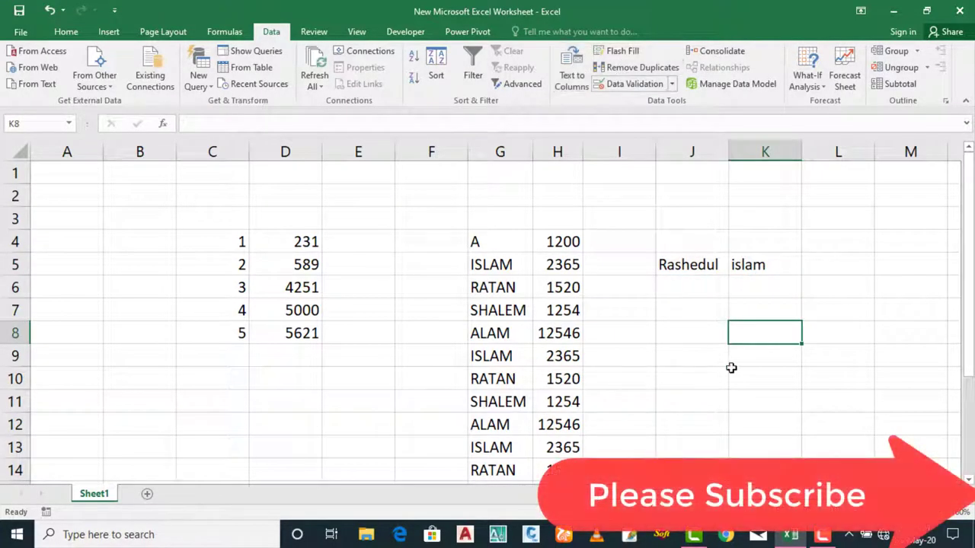
click(697, 423)
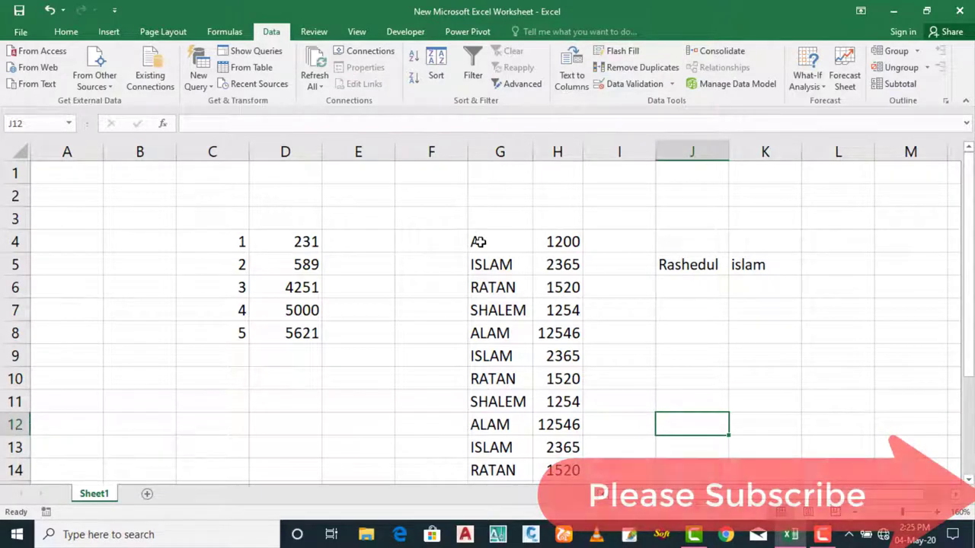
- Remove duplicates from G4:H14 based on column G, leaving five unique rows
drag(479, 241, 562, 464)
scroll(514, 310, up, 1)
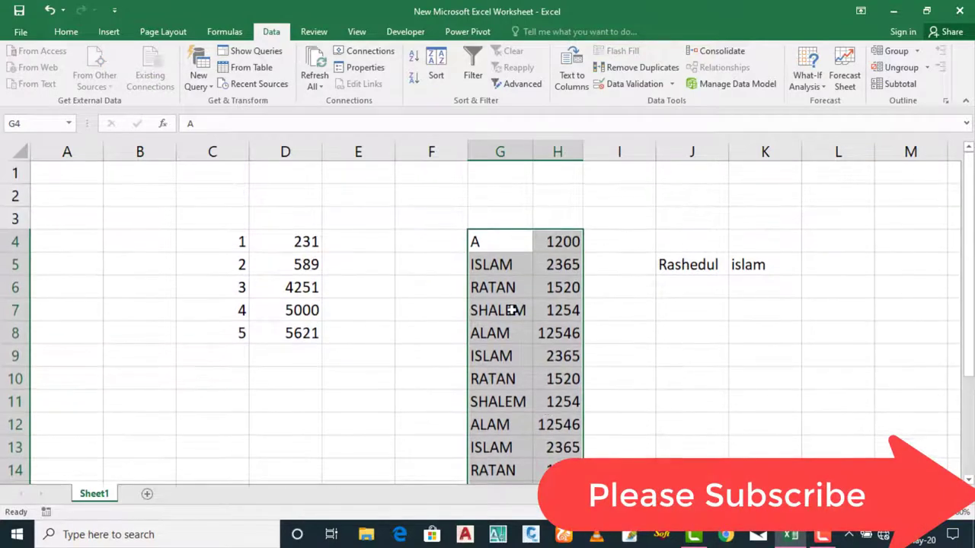
scroll(496, 355, down, 1)
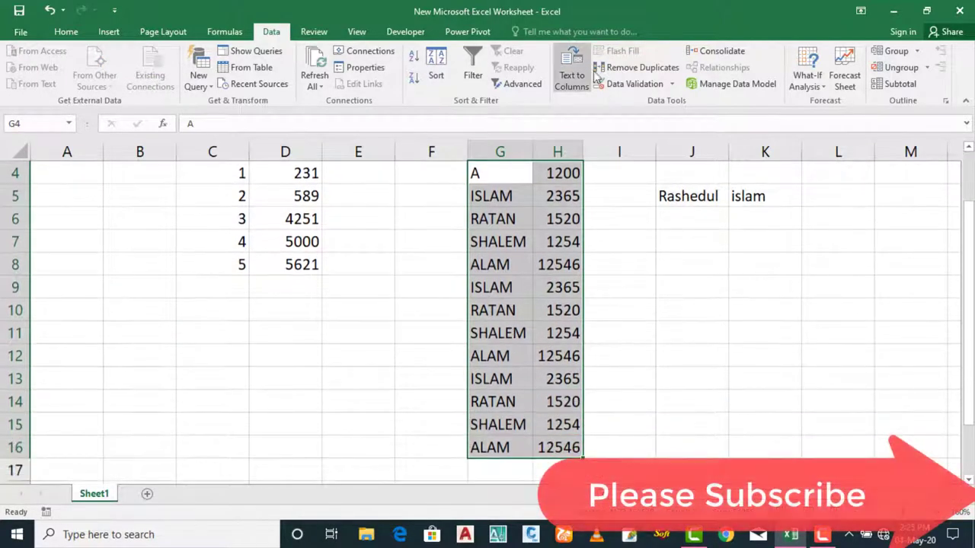
scroll(560, 355, up, 1)
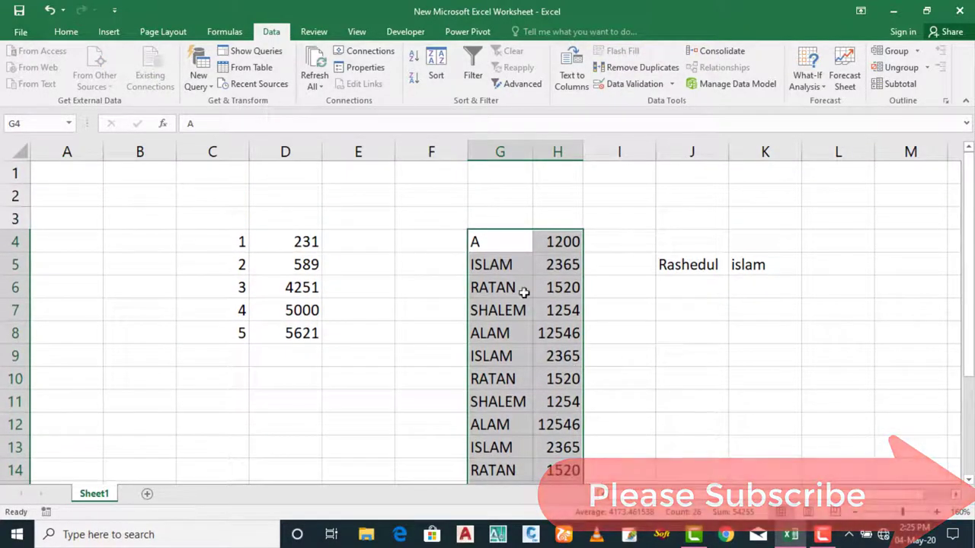
click(618, 70)
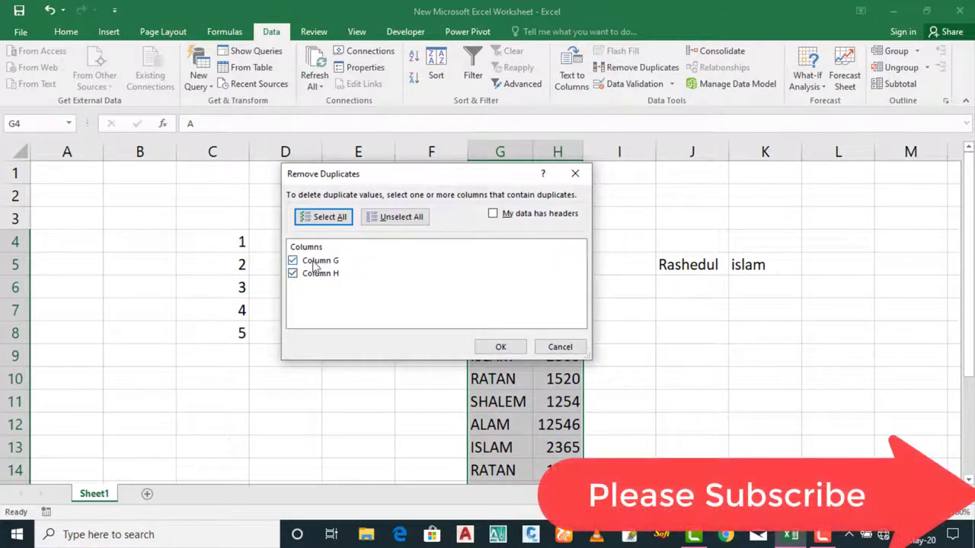
drag(366, 182, 55, 233)
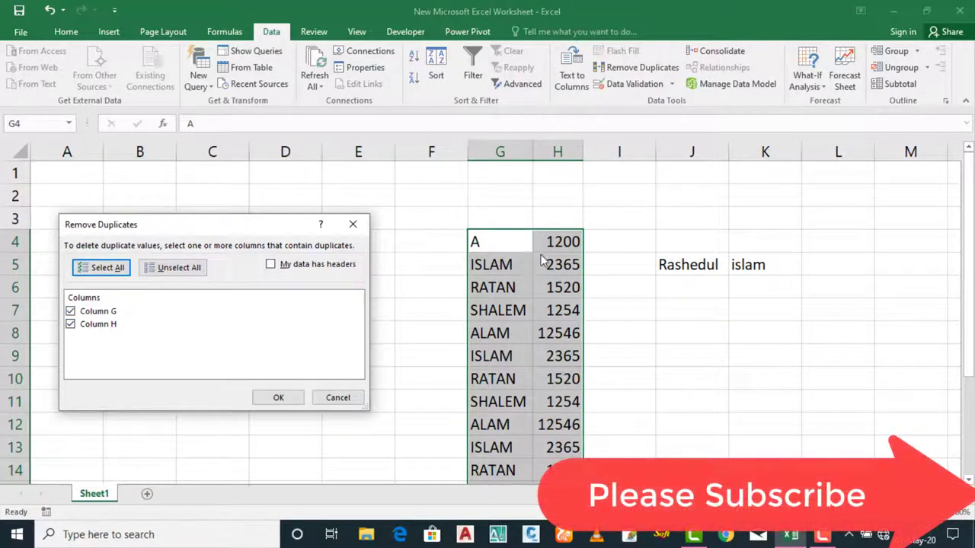
click(71, 324)
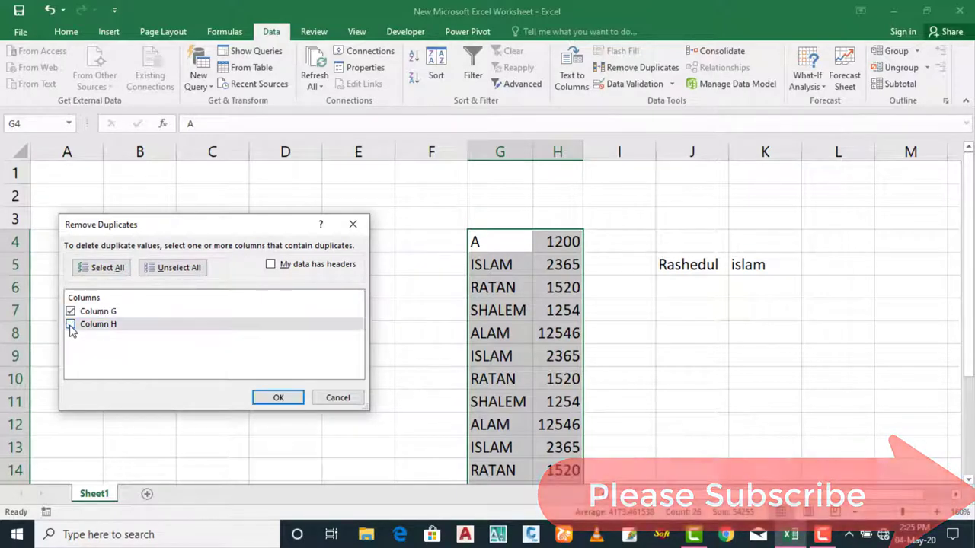
click(276, 397)
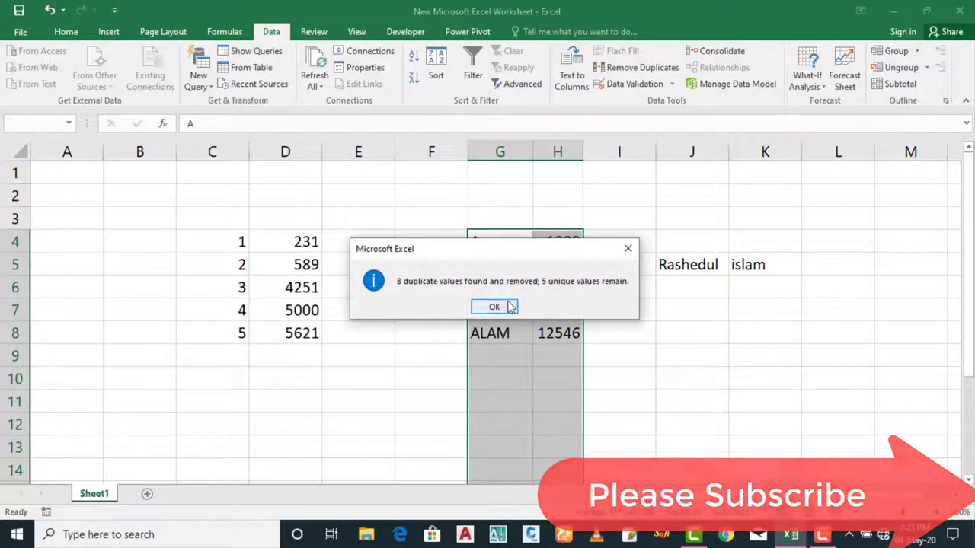
drag(506, 258, 452, 309)
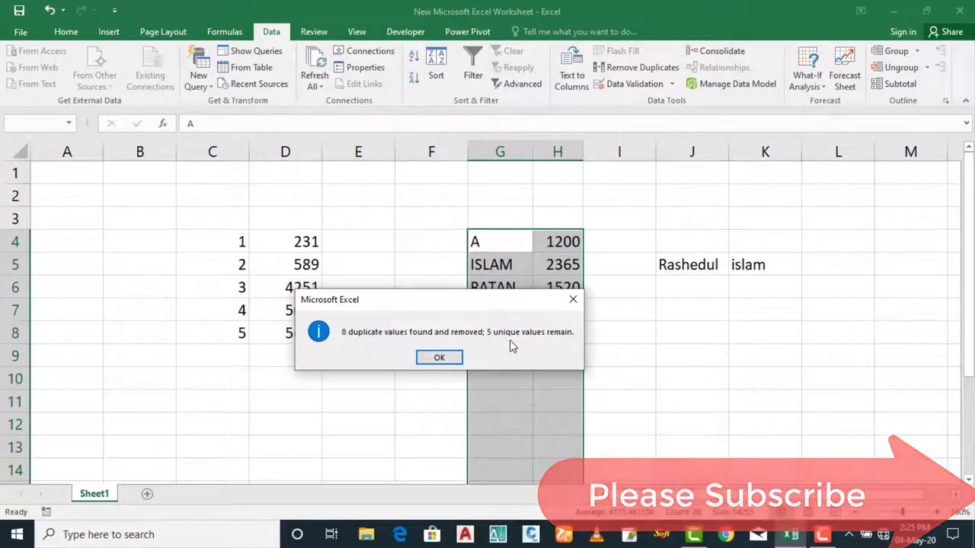
click(439, 358)
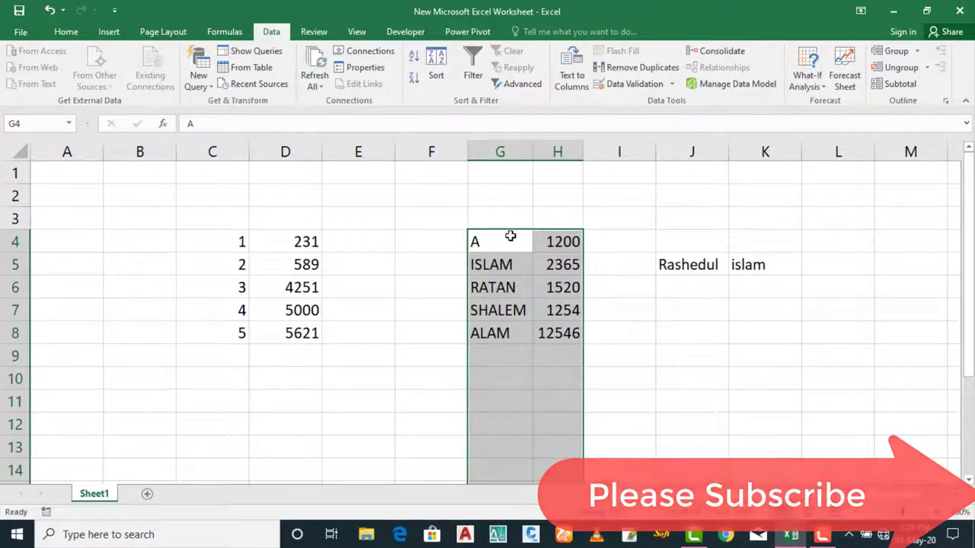
click(522, 284)
key(Down)
key(Down)
key(Right)
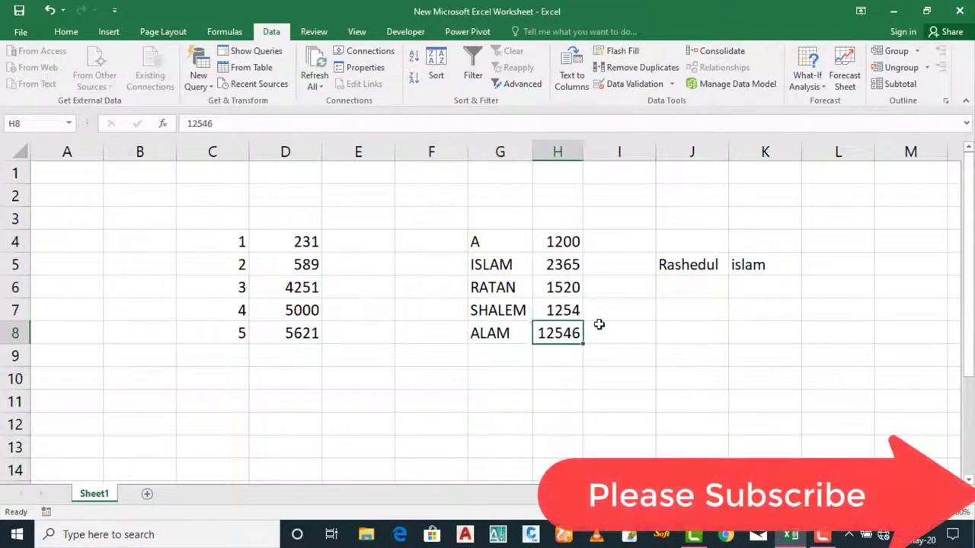
key(Right)
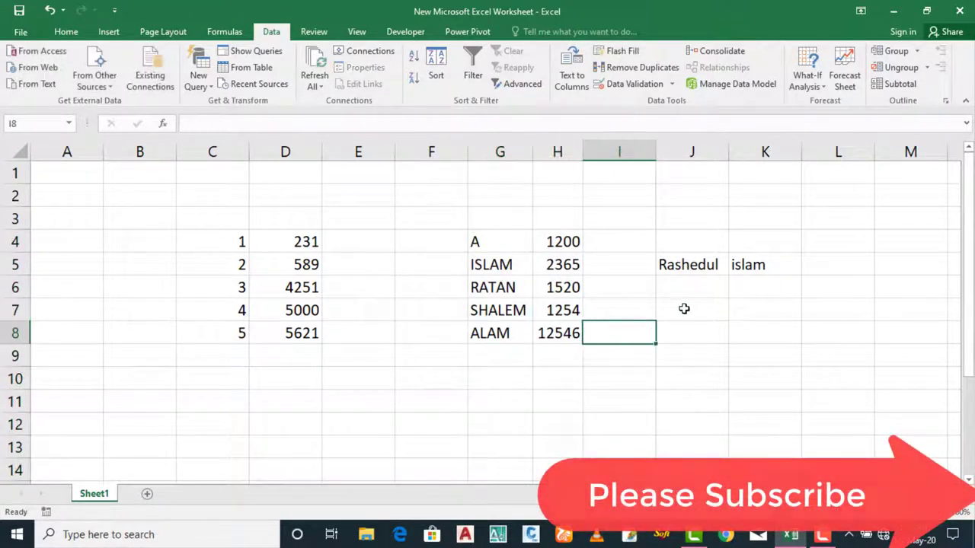
click(614, 86)
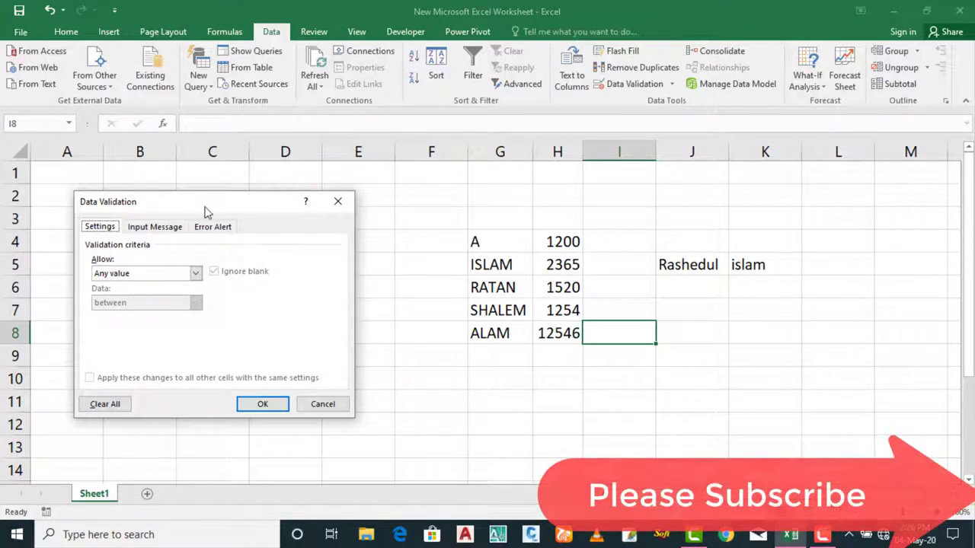
click(337, 201)
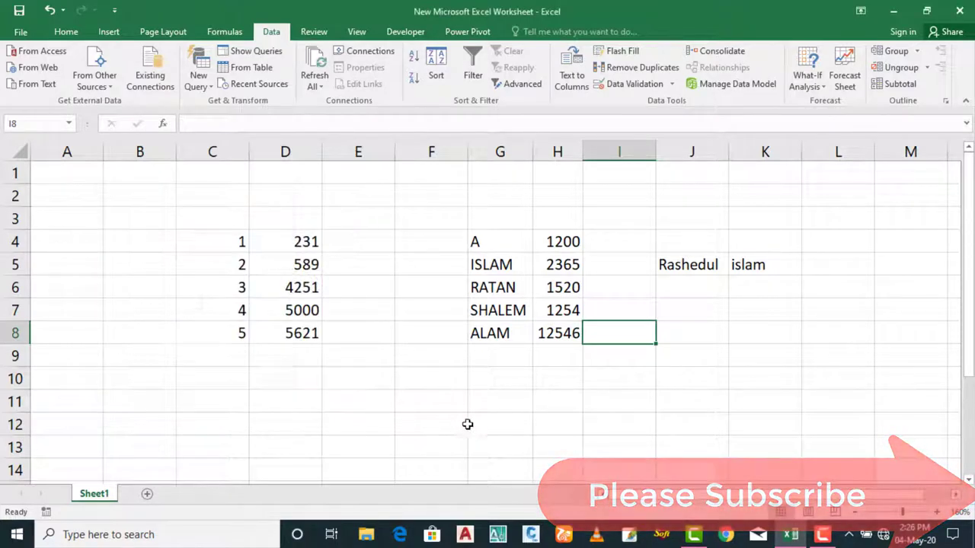
click(477, 358)
click(364, 381)
scroll(209, 320, down, 3)
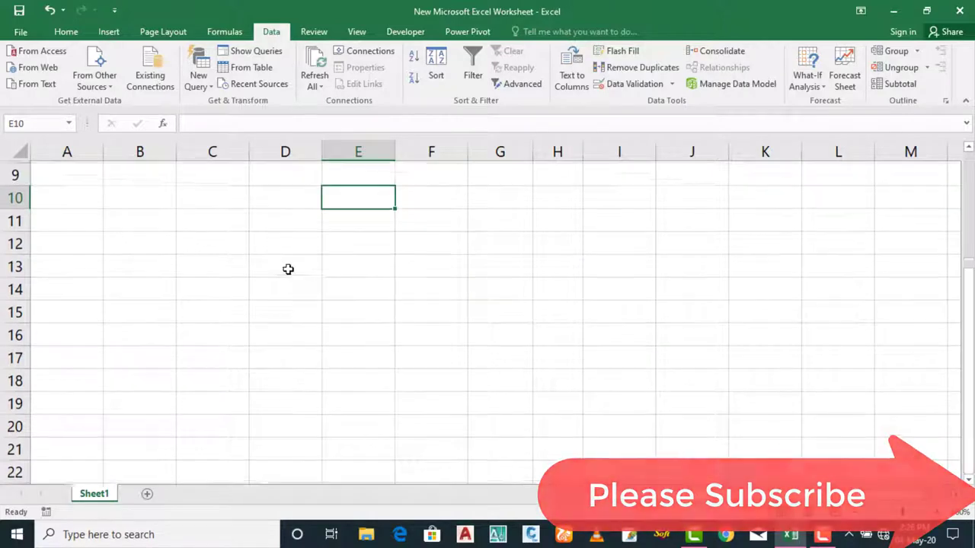
scroll(229, 259, up, 1)
- Apply All Borders to the range C11:F18
drag(229, 259, 461, 427)
click(65, 34)
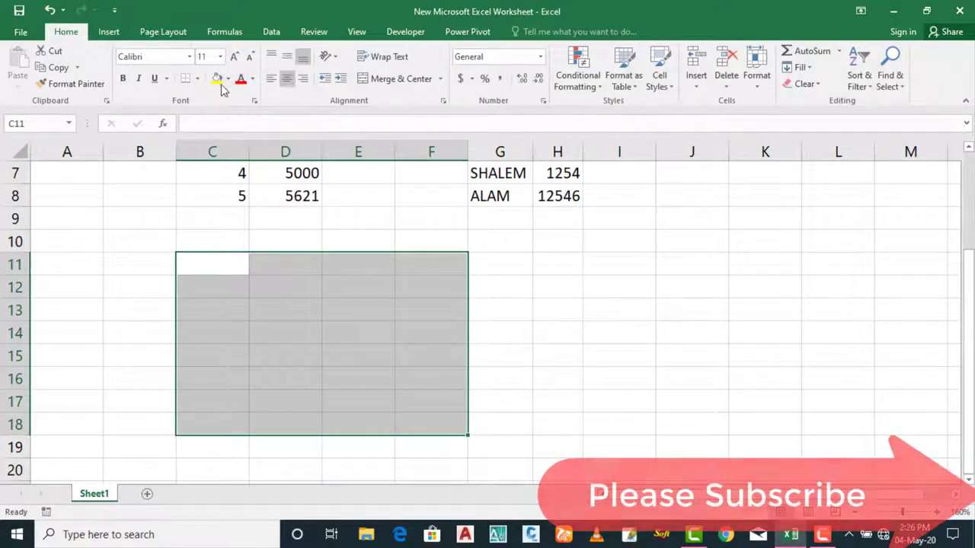
click(196, 78)
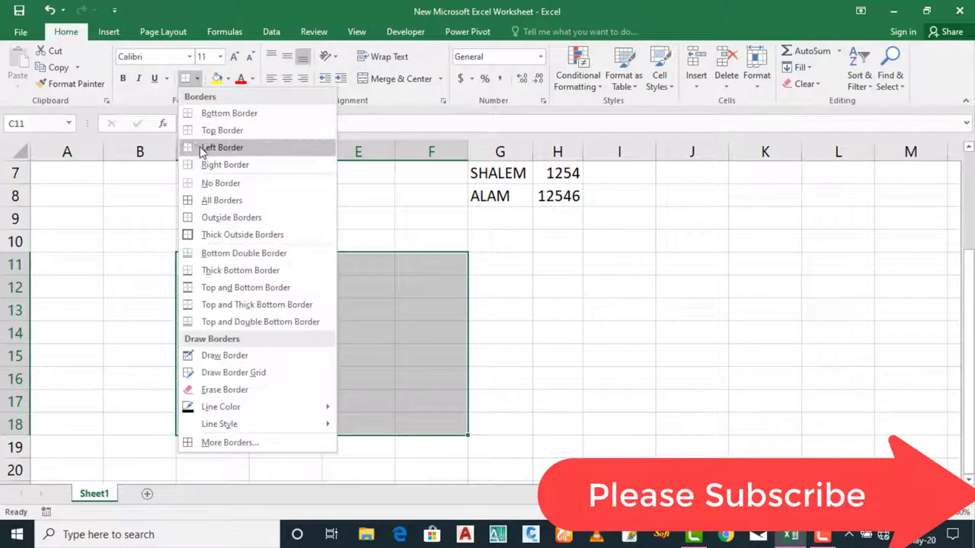
click(217, 200)
click(557, 264)
click(582, 348)
- Check cells inside the new bordered table, then reselect C11:F18
click(314, 311)
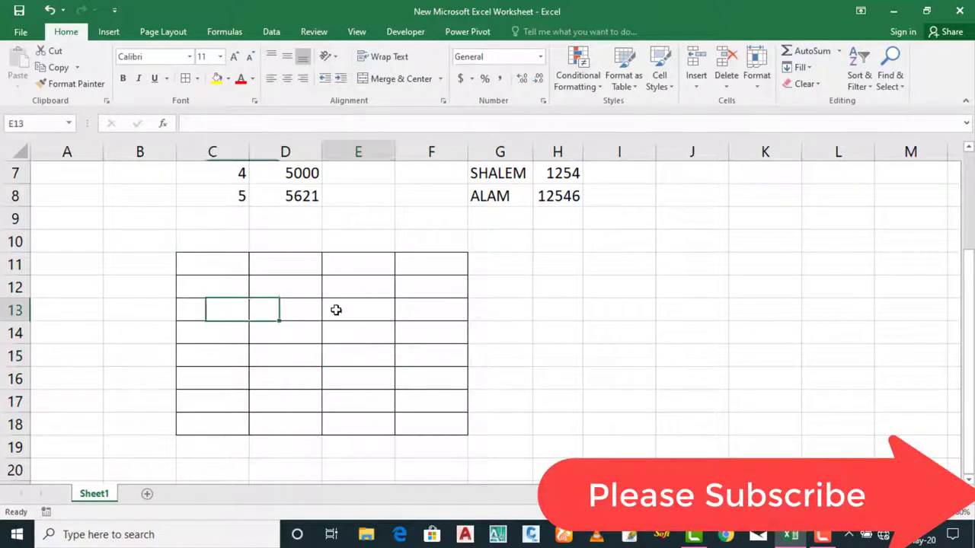
click(372, 306)
click(256, 305)
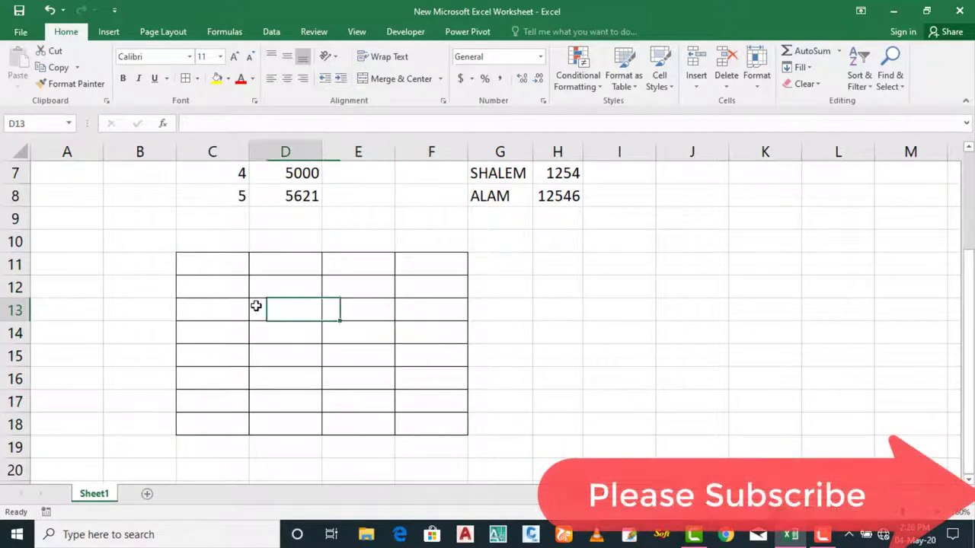
click(339, 294)
click(300, 282)
click(355, 285)
click(252, 283)
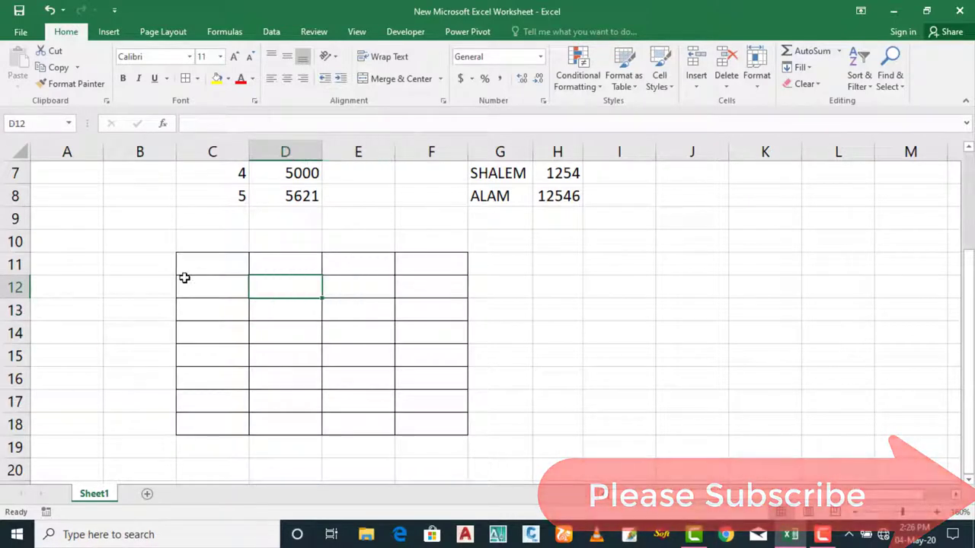
drag(197, 267, 450, 425)
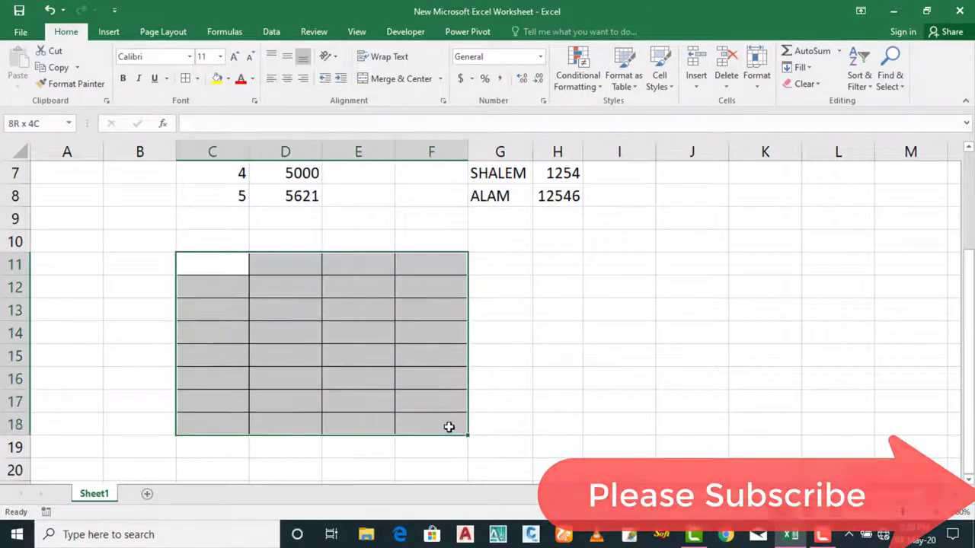
click(266, 328)
click(218, 267)
drag(229, 268, 431, 427)
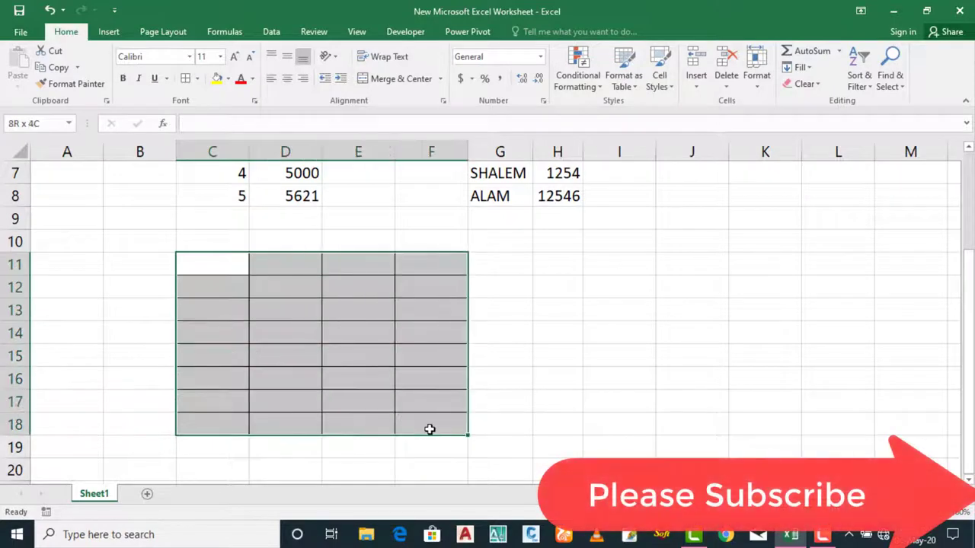
drag(204, 271, 420, 418)
click(228, 310)
drag(212, 265, 441, 420)
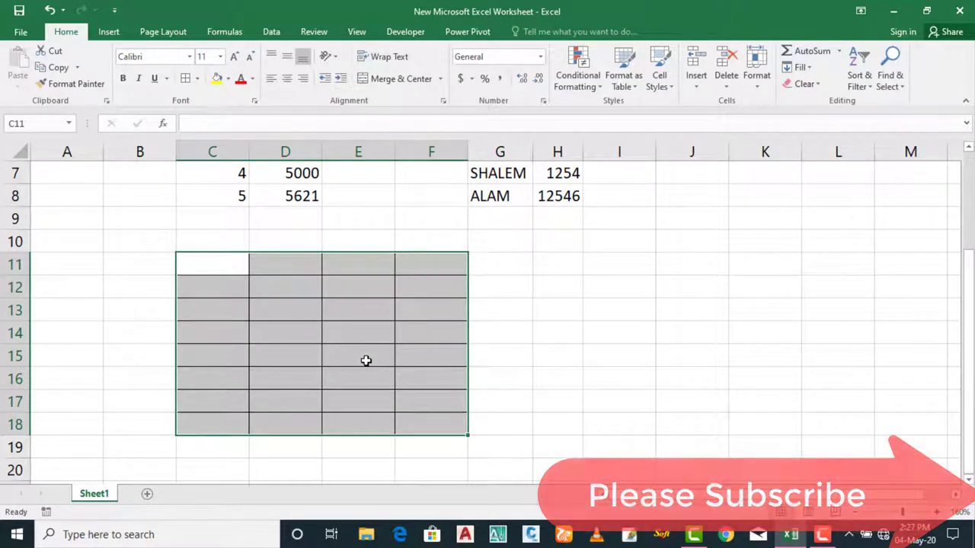
- Set C11:F18 data validation to whole numbers between minimum 33 and maximum 100
click(272, 31)
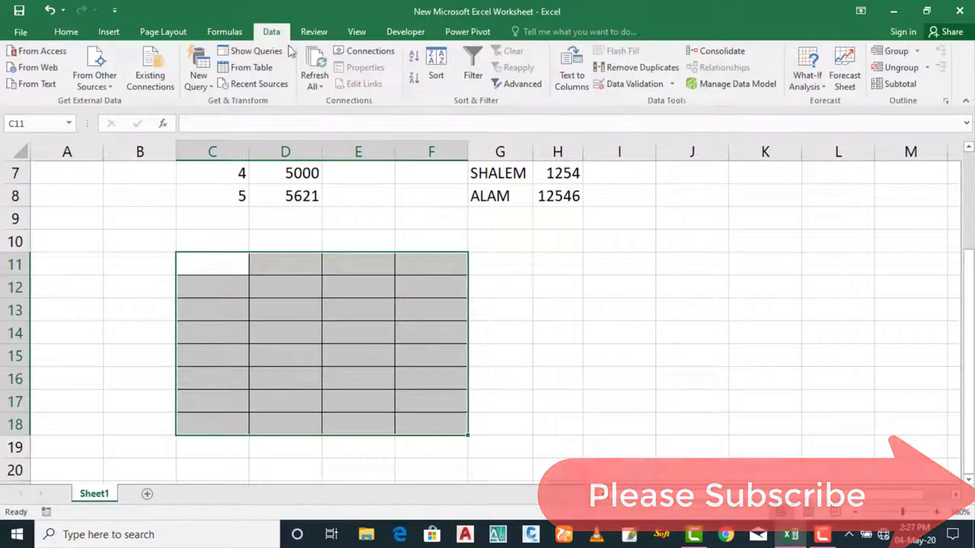
click(629, 84)
drag(187, 208, 606, 185)
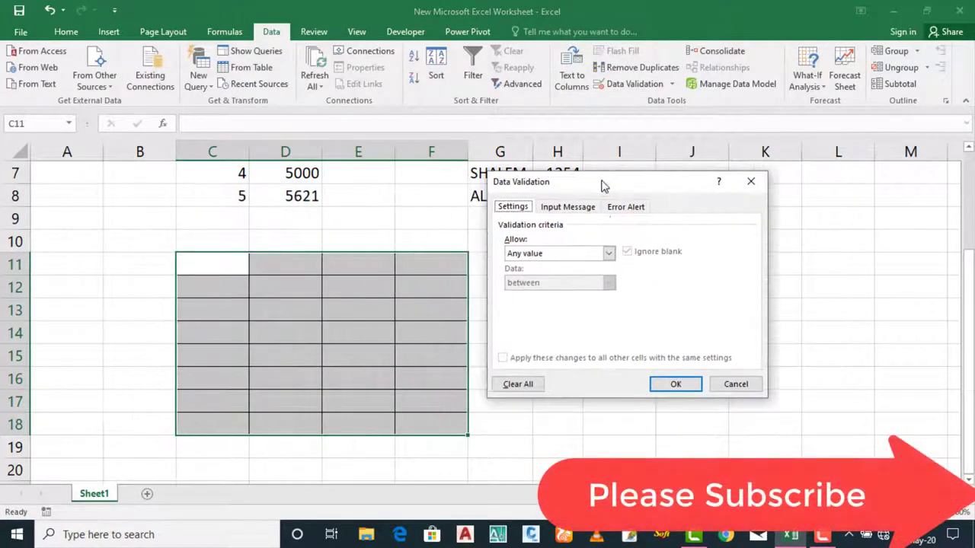
click(588, 257)
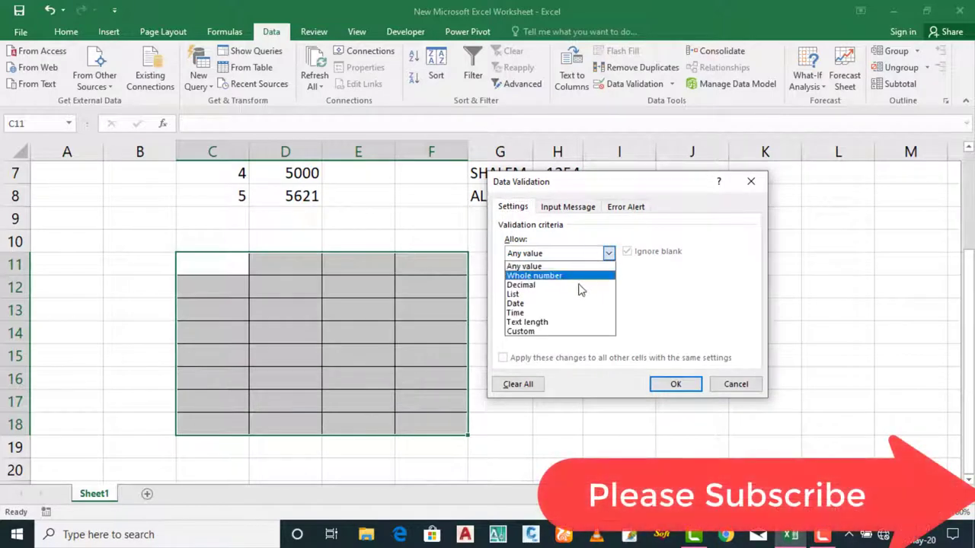
click(550, 332)
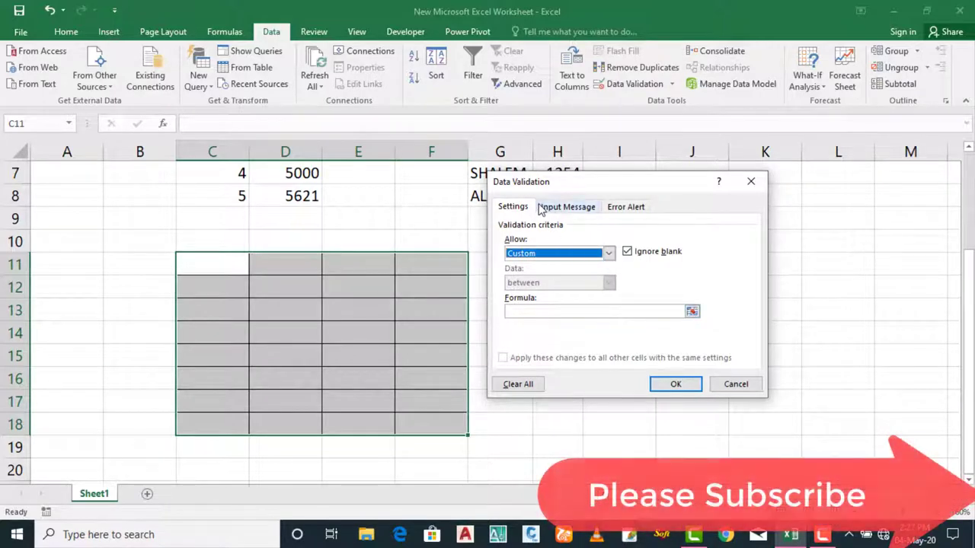
click(553, 252)
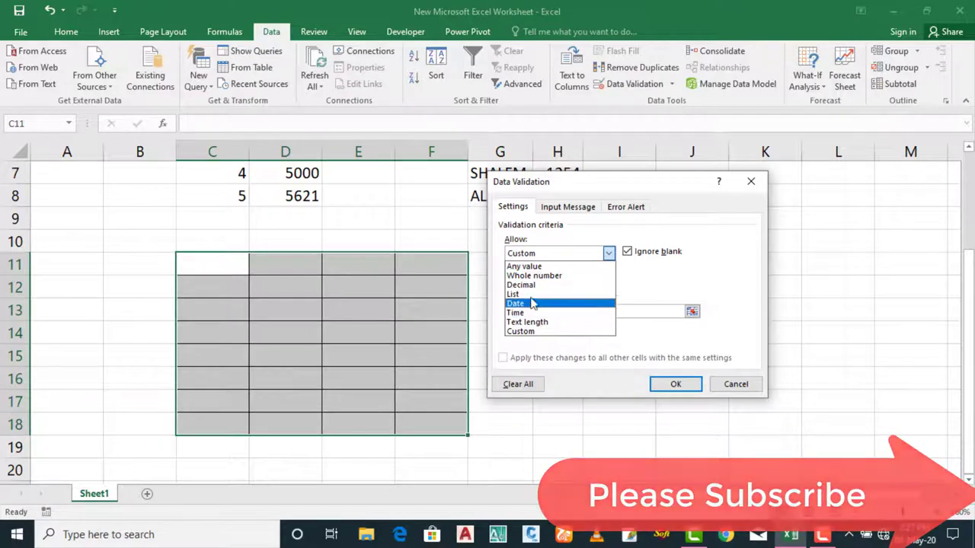
click(534, 277)
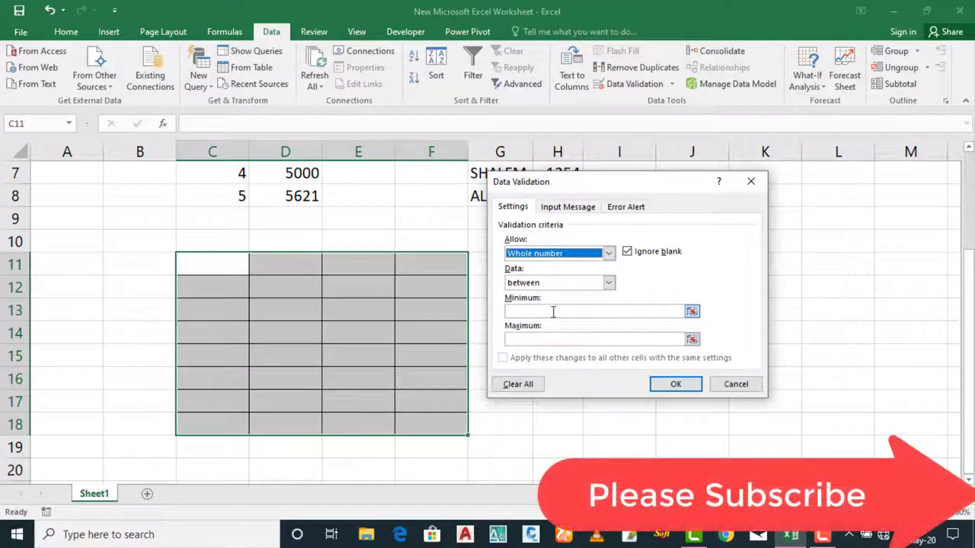
click(553, 312)
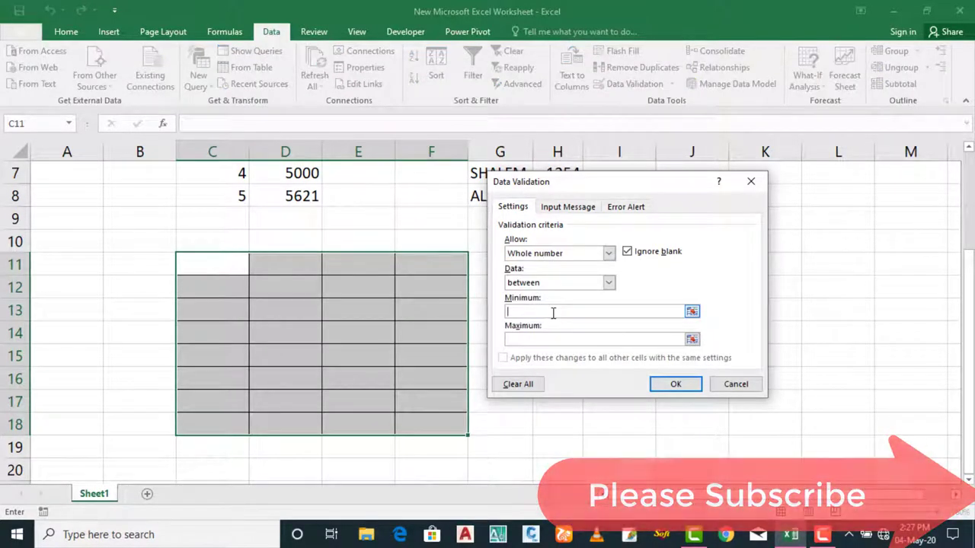
text(33)
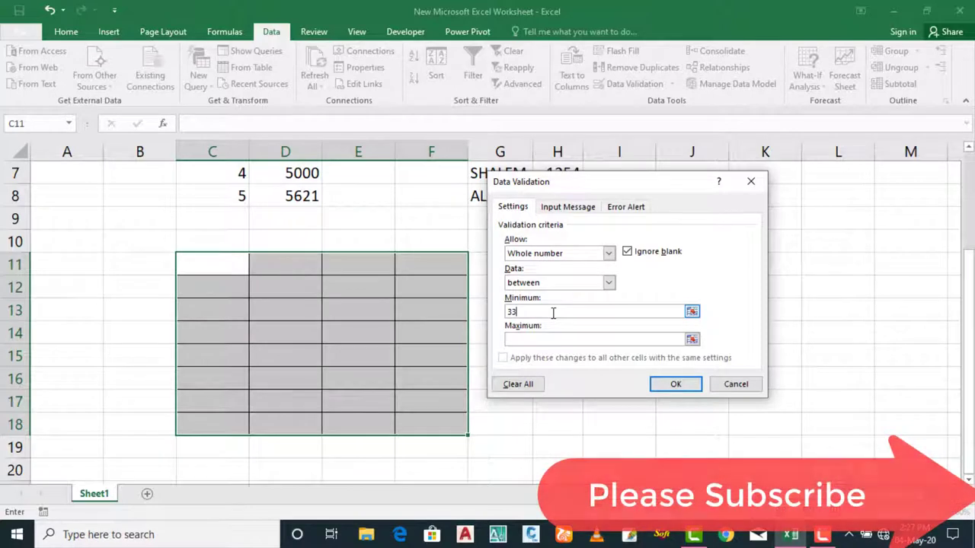
click(587, 338)
text(100)
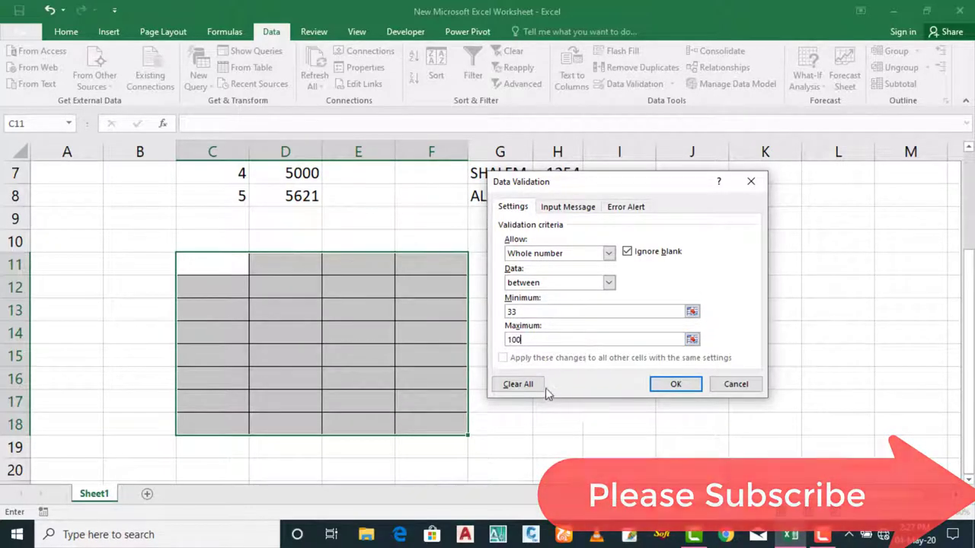
click(675, 385)
- Enter 105 and then 30 in E14, cancelling each rejection message
click(343, 322)
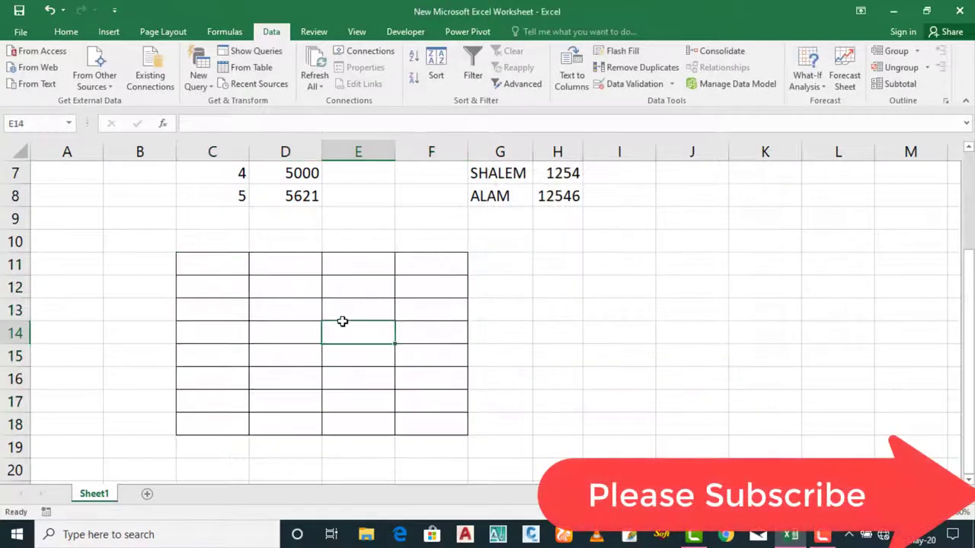
text(105)
key(Return)
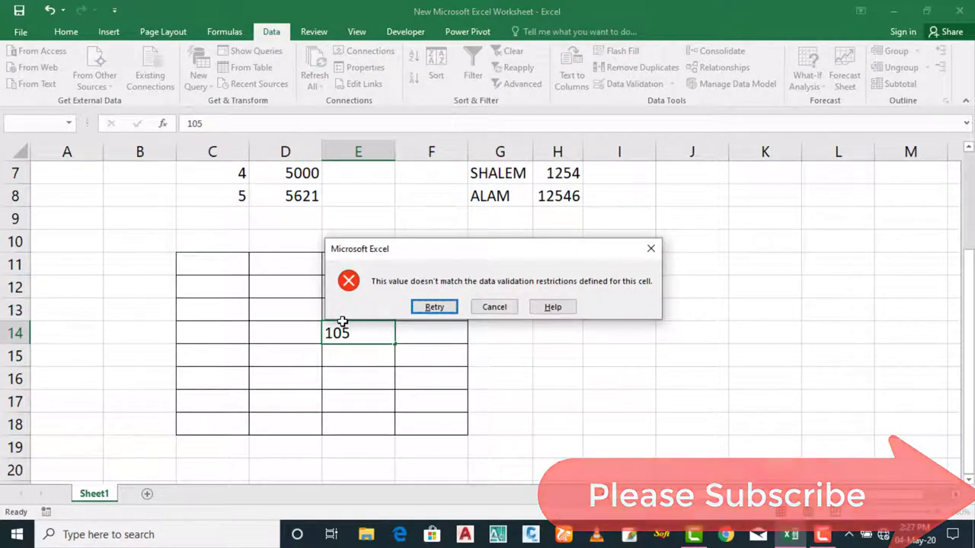
click(497, 308)
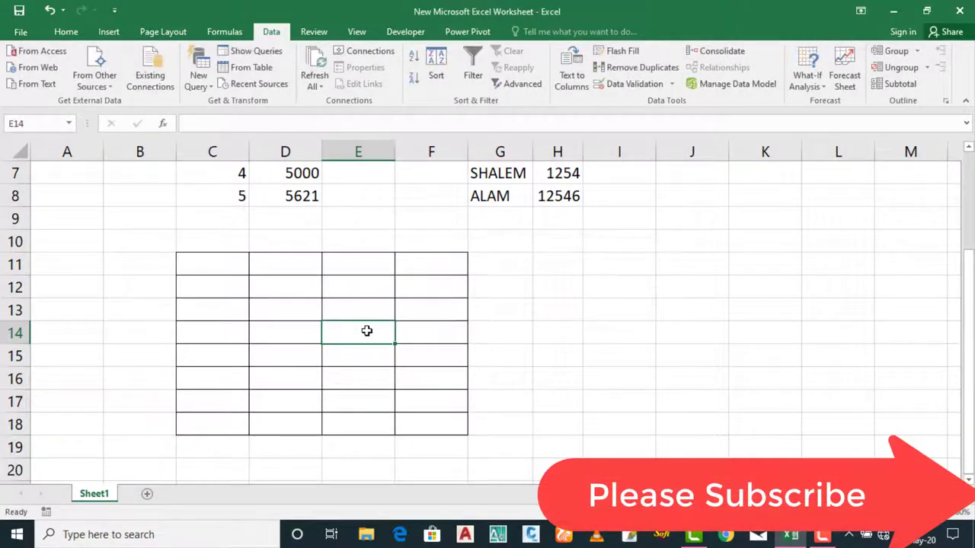
text(30)
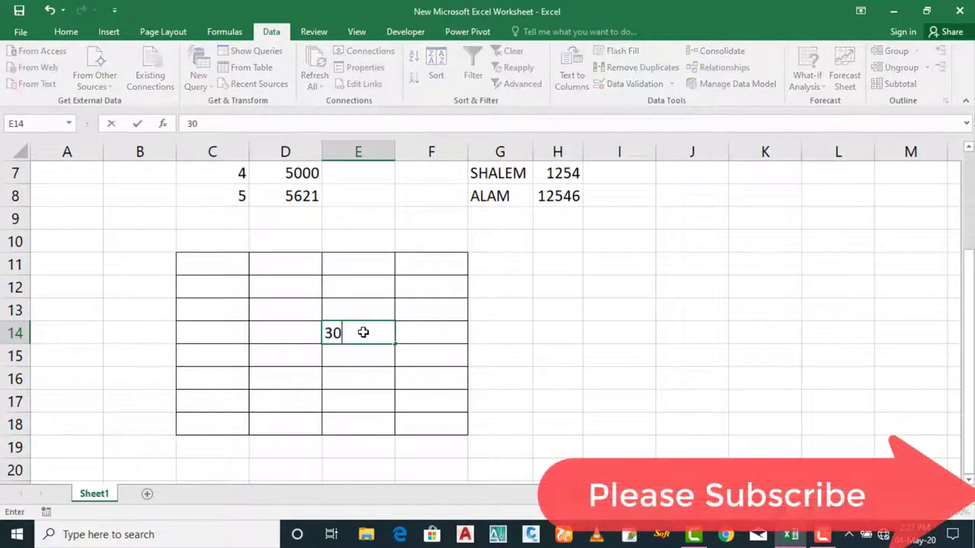
key(Return)
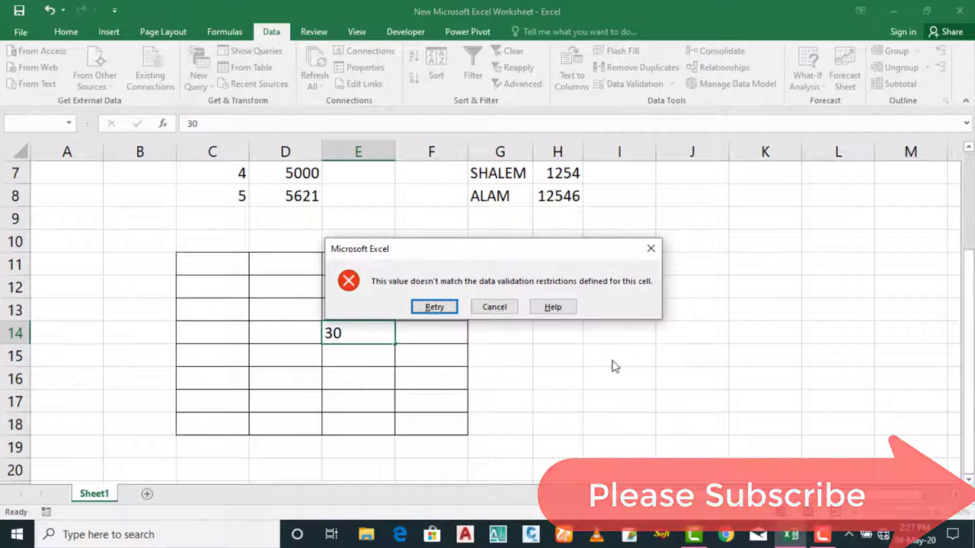
click(494, 307)
- Enter the valid value 40 in E14
click(426, 339)
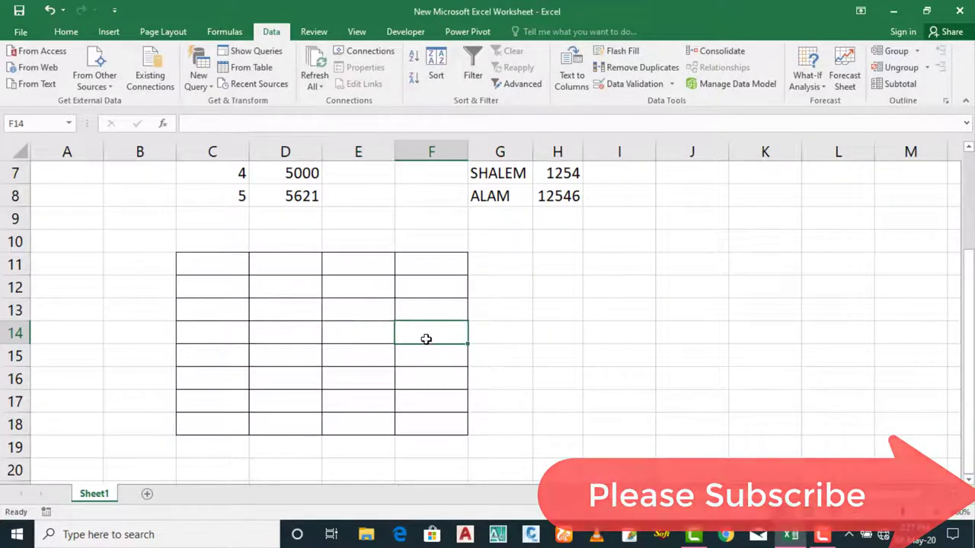
click(381, 333)
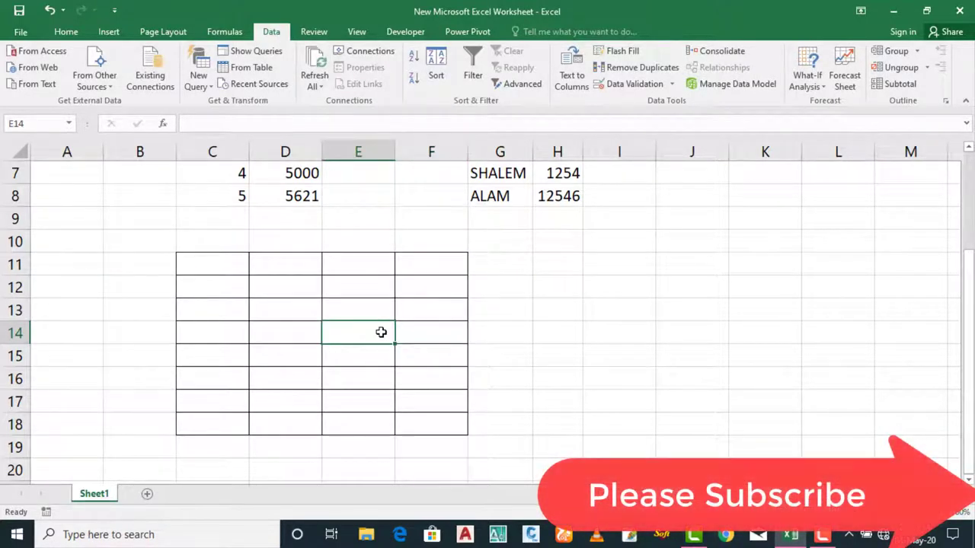
text(40)
key(Return)
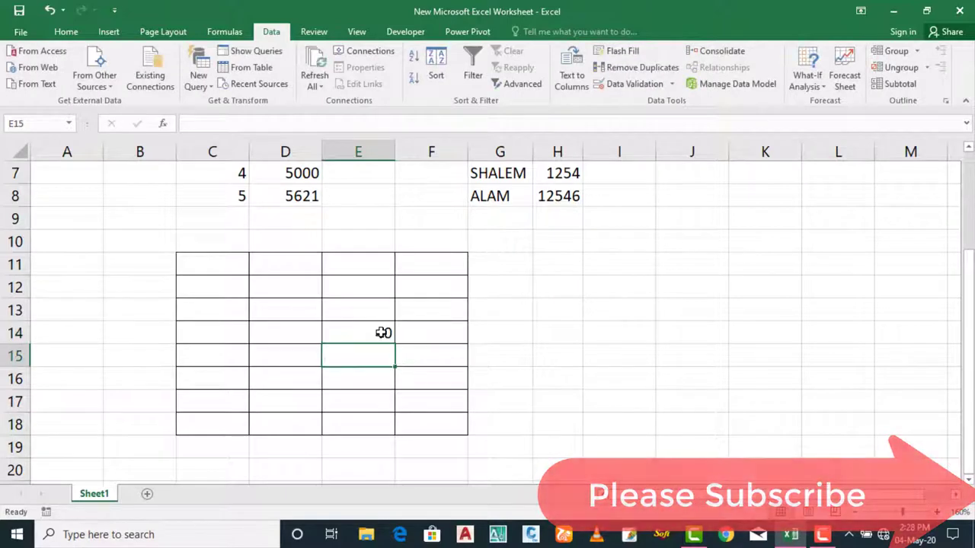
drag(394, 285, 414, 423)
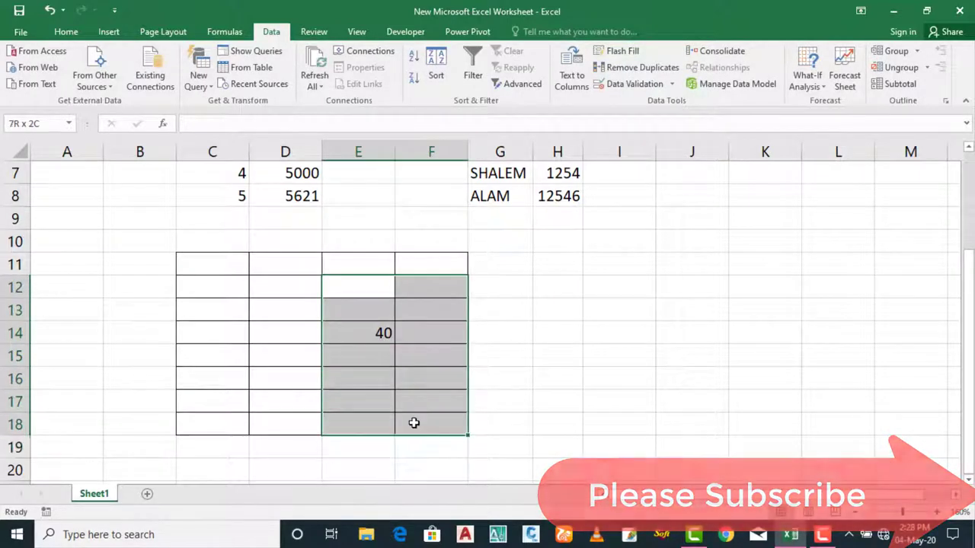
drag(213, 260, 424, 431)
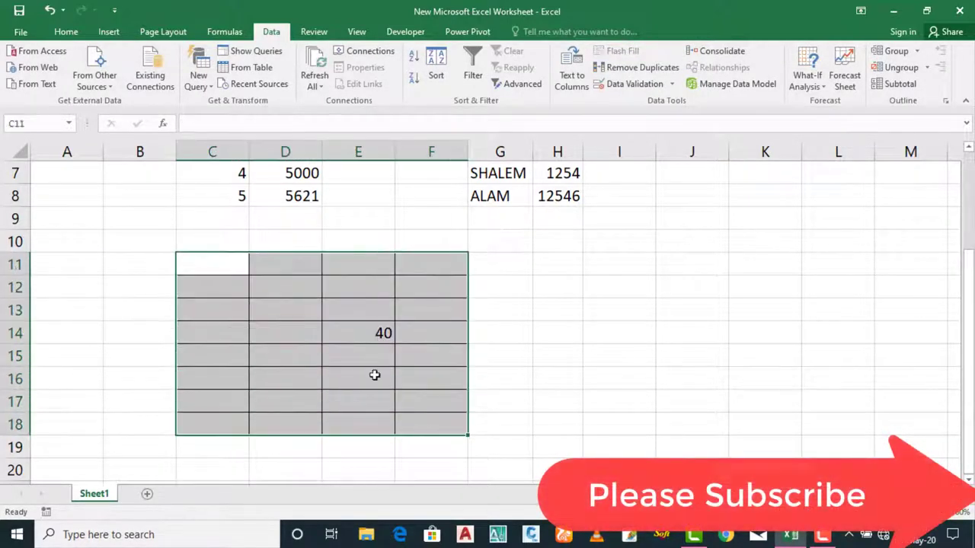
click(359, 348)
click(357, 329)
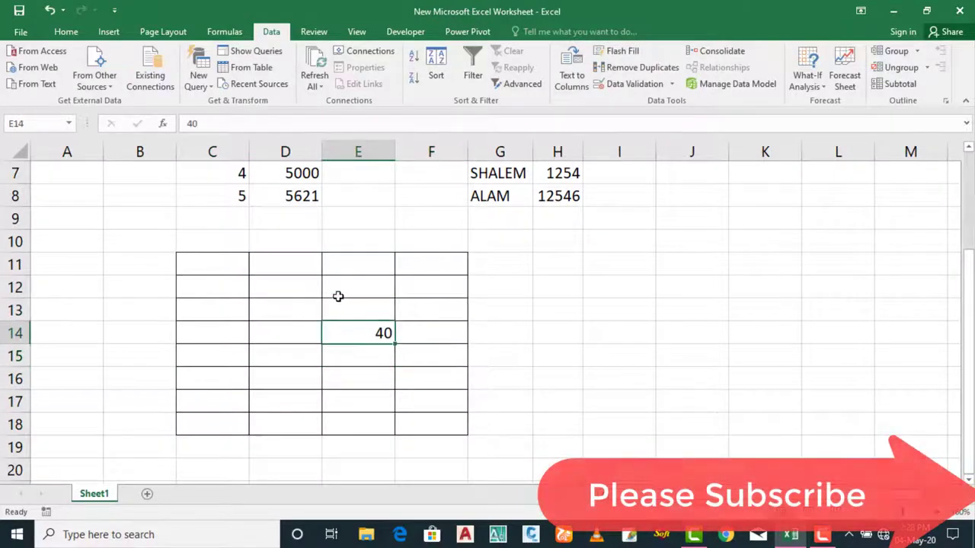
drag(194, 259, 416, 431)
click(632, 83)
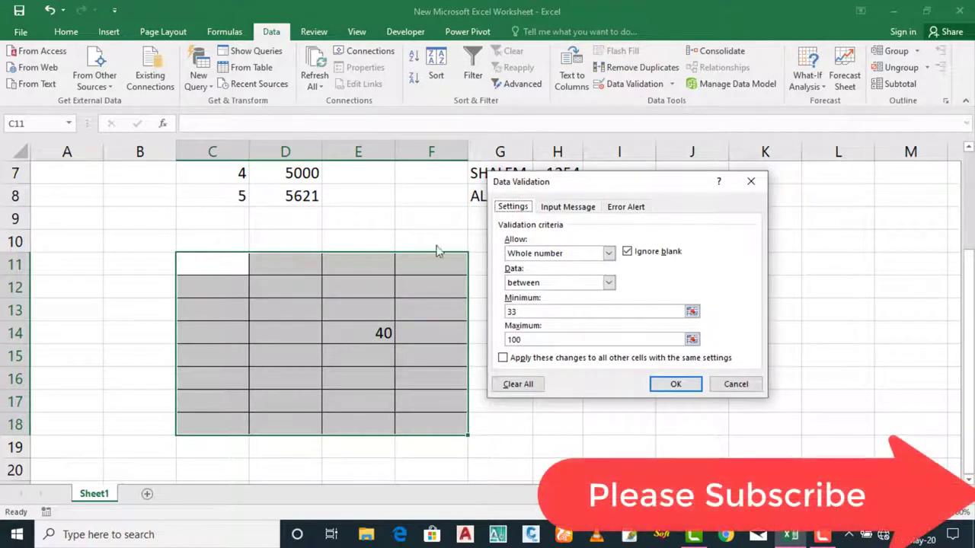
click(559, 254)
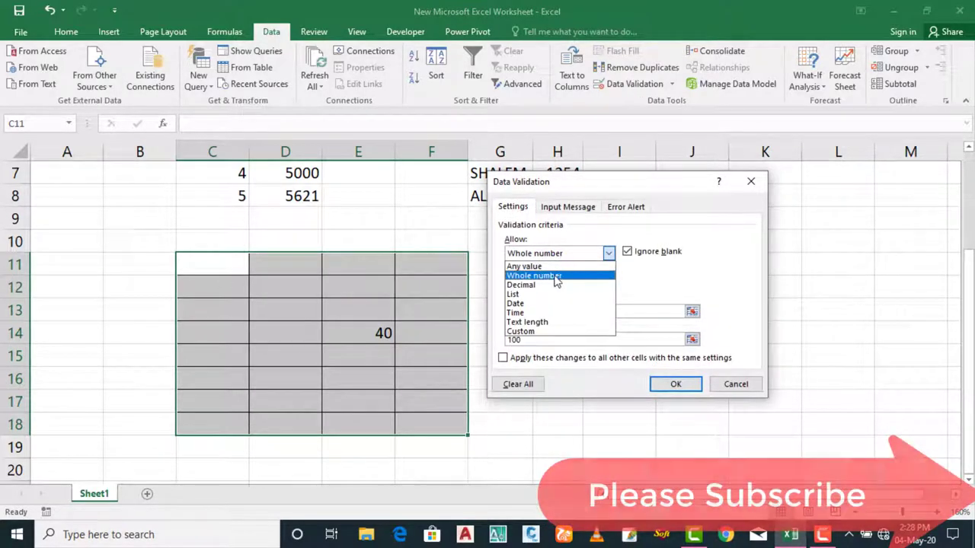
click(555, 277)
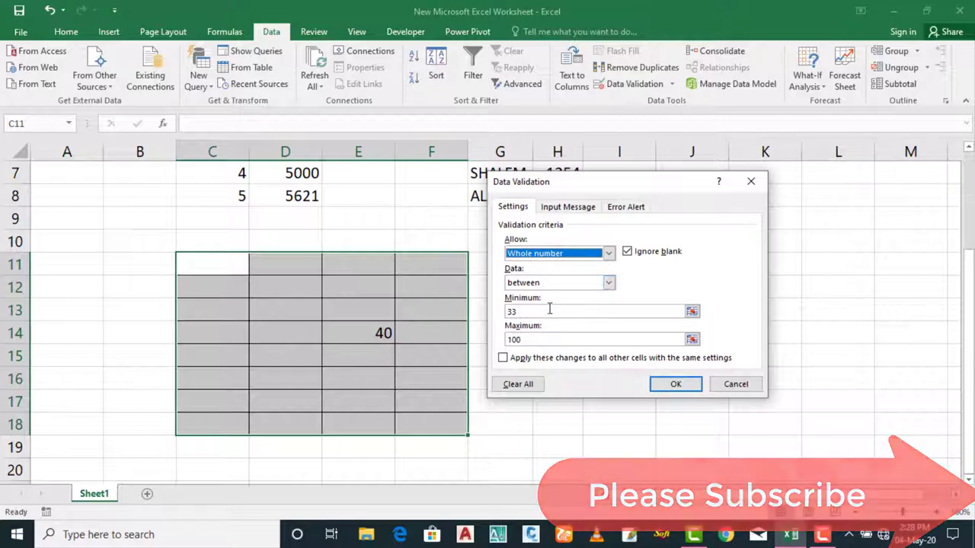
click(593, 284)
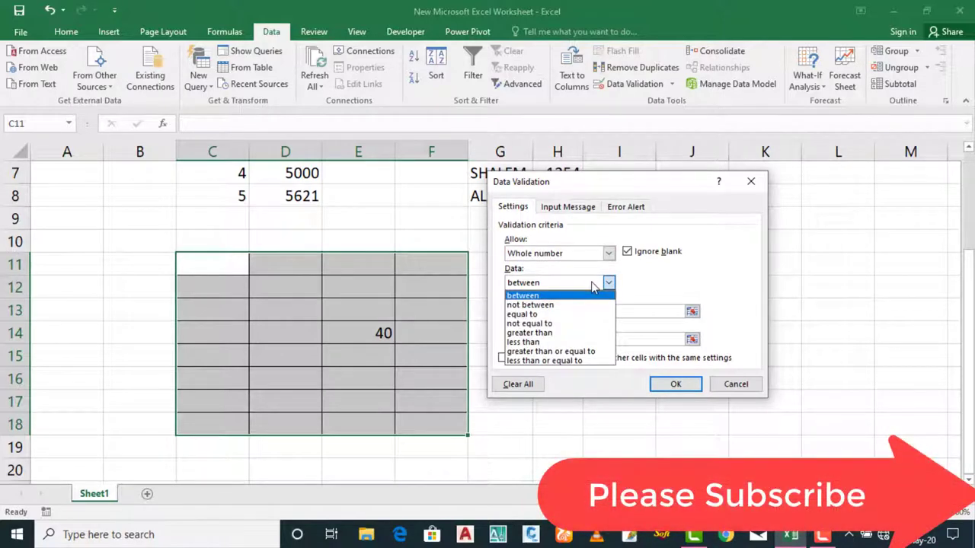
click(573, 296)
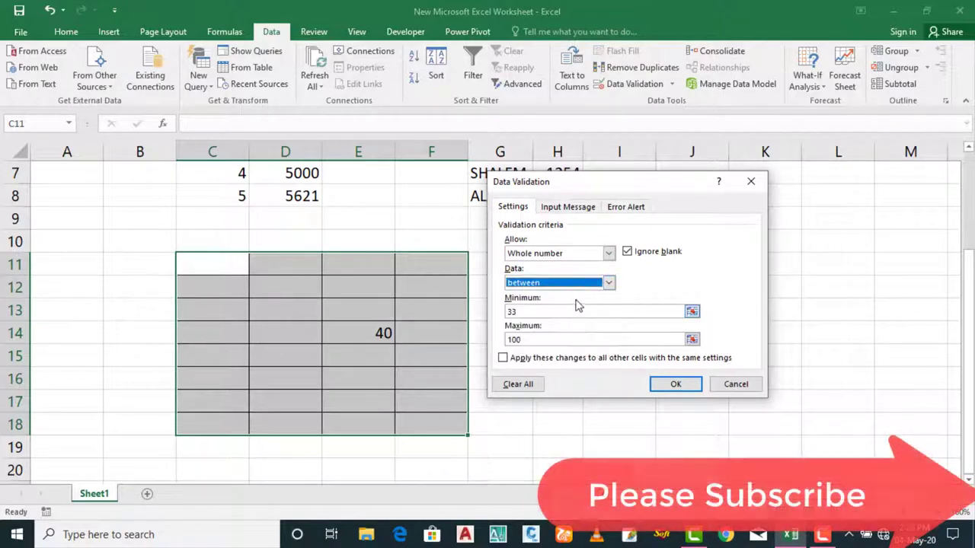
drag(553, 310, 506, 311)
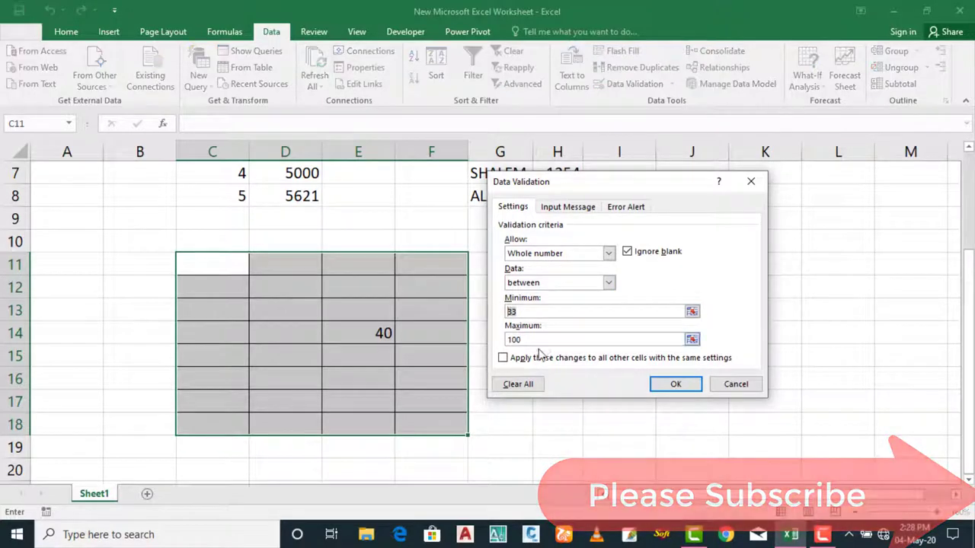
drag(545, 340, 508, 340)
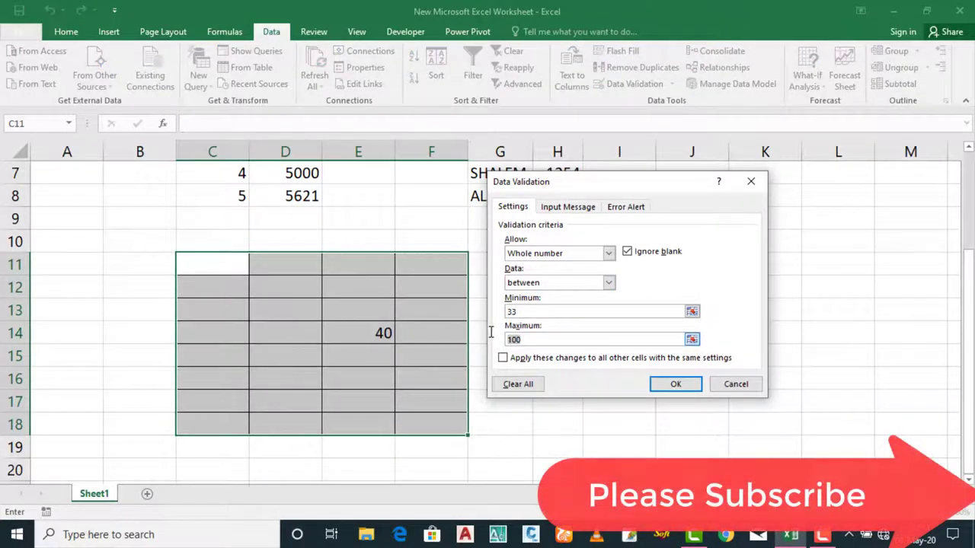
click(676, 386)
click(531, 327)
click(301, 272)
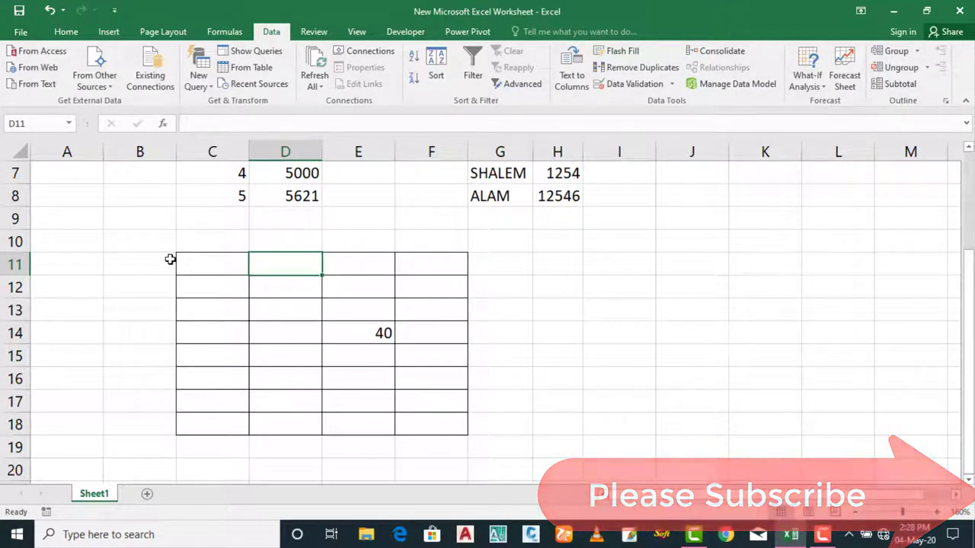
drag(170, 259, 407, 426)
drag(205, 265, 426, 411)
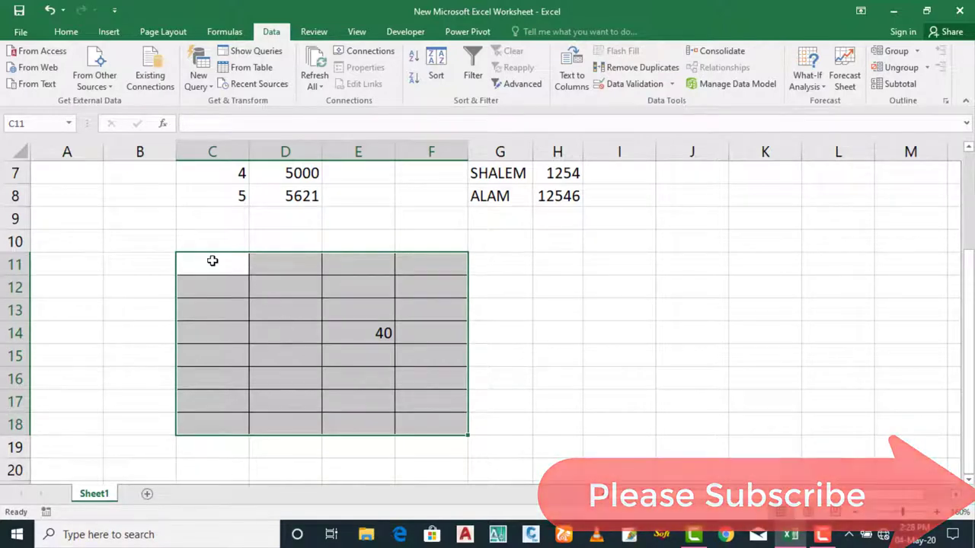
drag(212, 261, 216, 416)
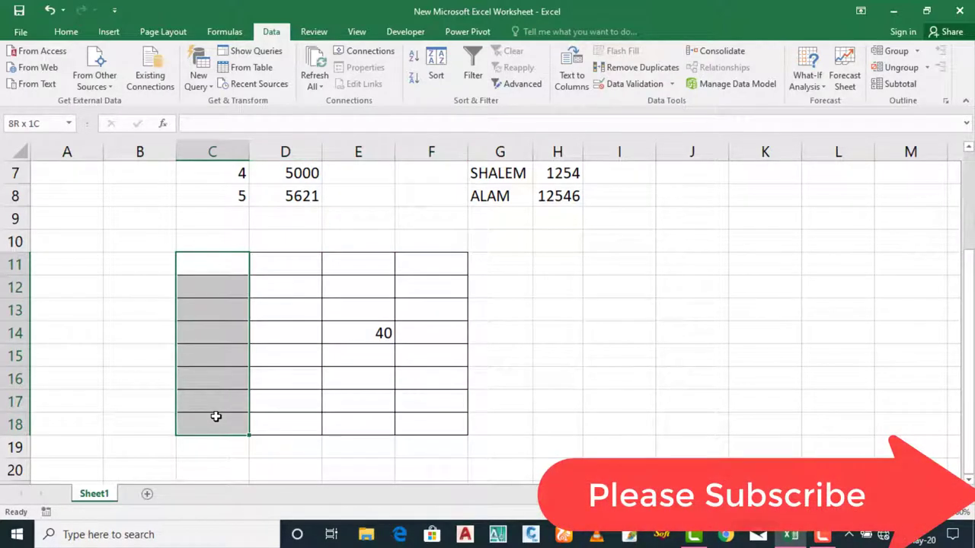
drag(207, 269, 305, 419)
drag(264, 256, 374, 414)
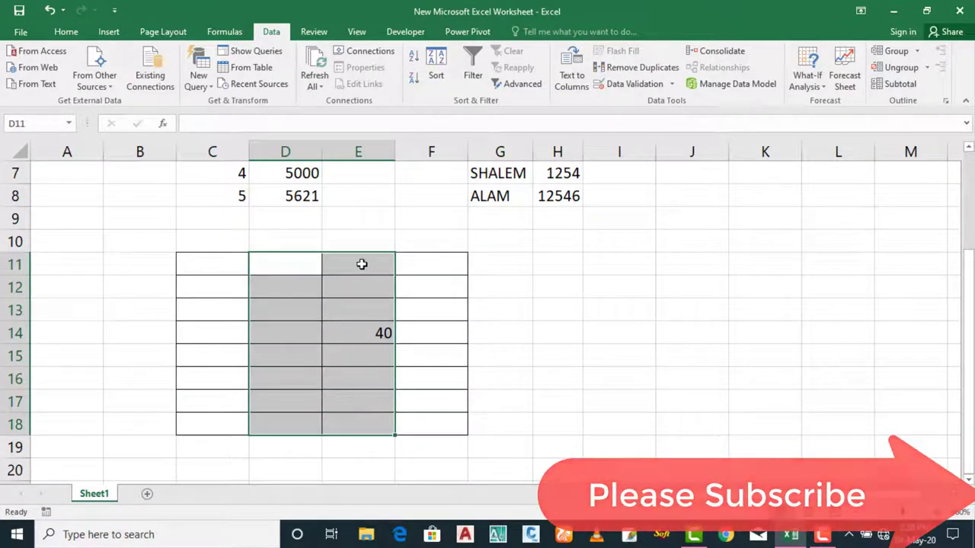
drag(362, 265, 377, 423)
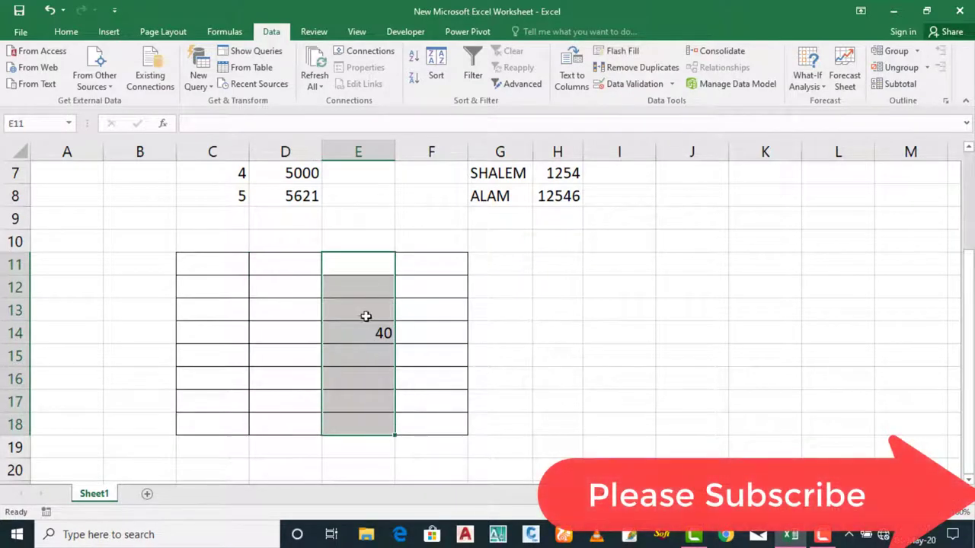
drag(353, 259, 409, 416)
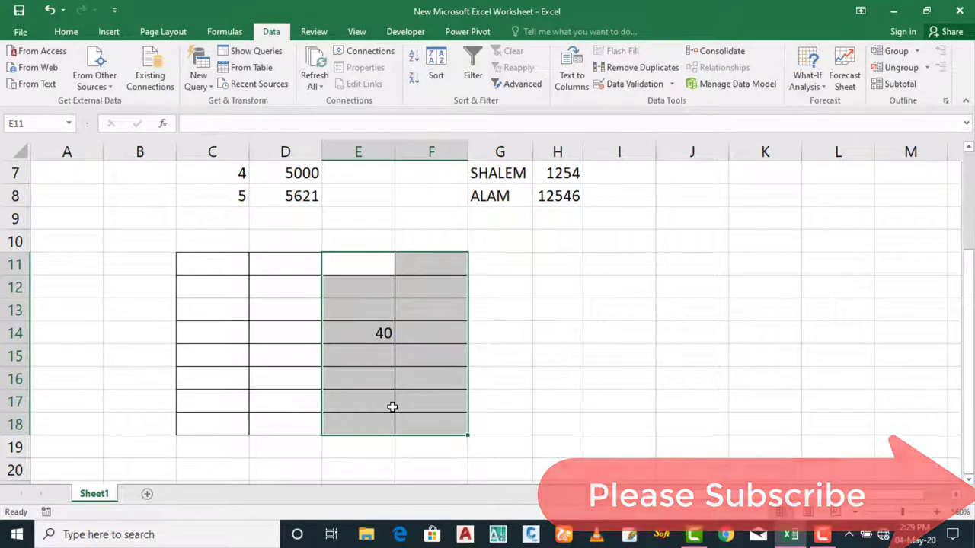